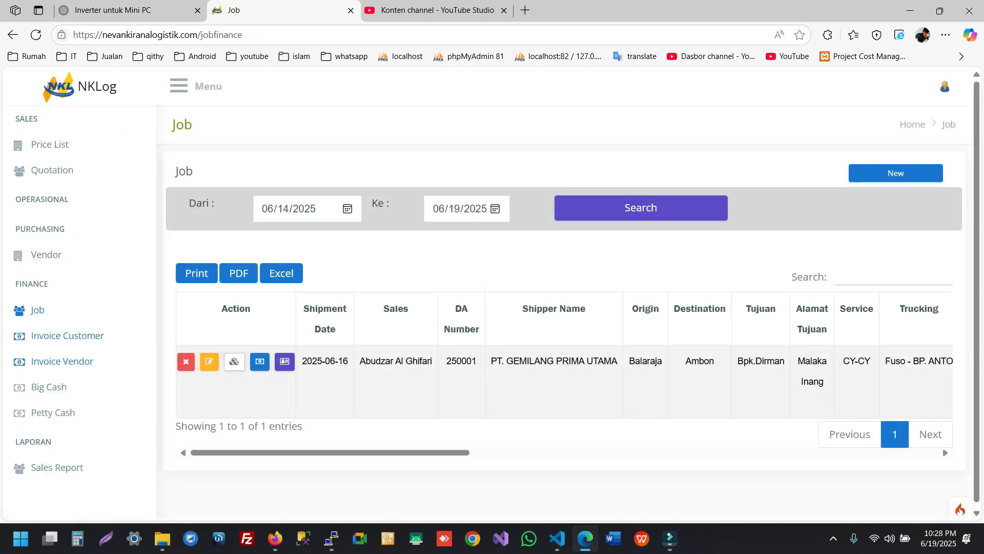
Set the start date of the job list's date filter to 04/14/2025
{"action": "left_click", "coordinate": [347, 209]}
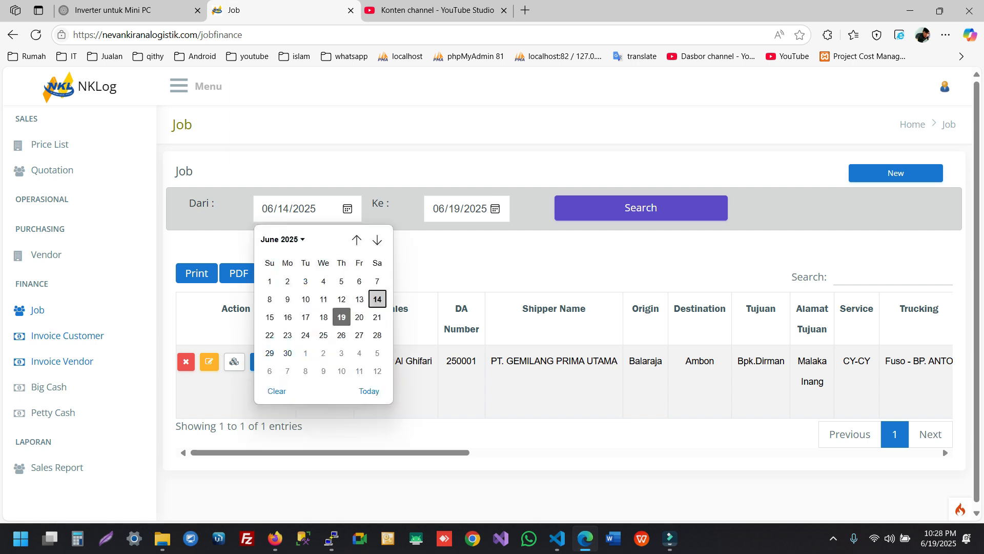
{"action": "left_click", "coordinate": [357, 239]}
{"action": "left_click", "coordinate": [356, 239]}
{"action": "left_click", "coordinate": [287, 324]}
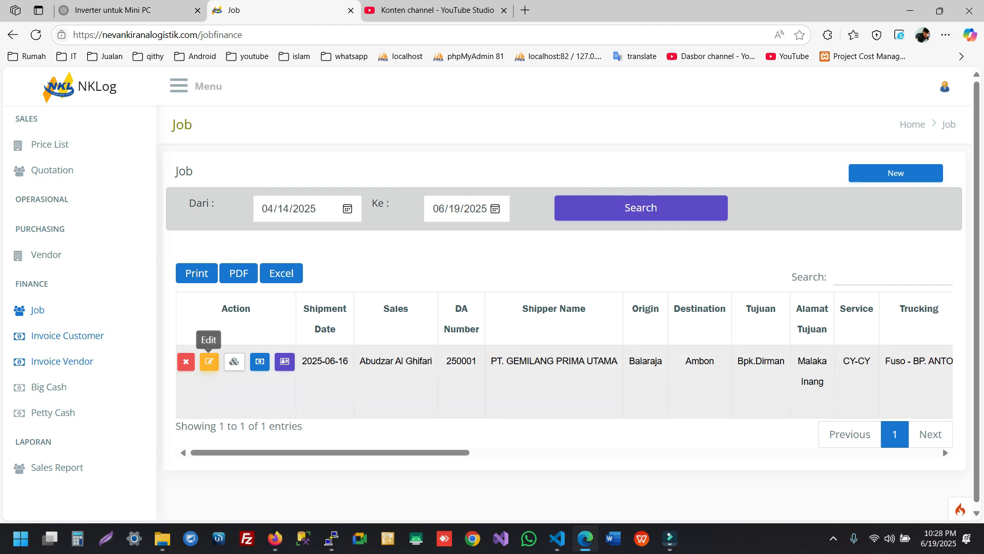
Open the PT. GEMILANG PRIMA UTAMA job for editing and view its cost list and description of goods list
{"action": "left_click", "coordinate": [209, 361]}
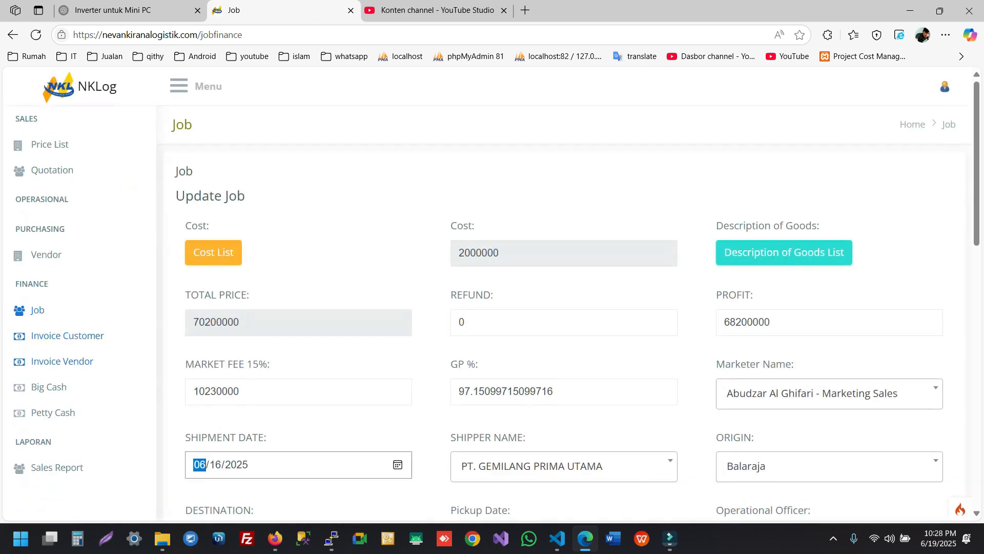
{"action": "scroll", "coordinate": [492, 294], "scroll_direction": "down", "scroll_amount": 2}
{"action": "scroll", "coordinate": [492, 293], "scroll_direction": "up", "scroll_amount": 1}
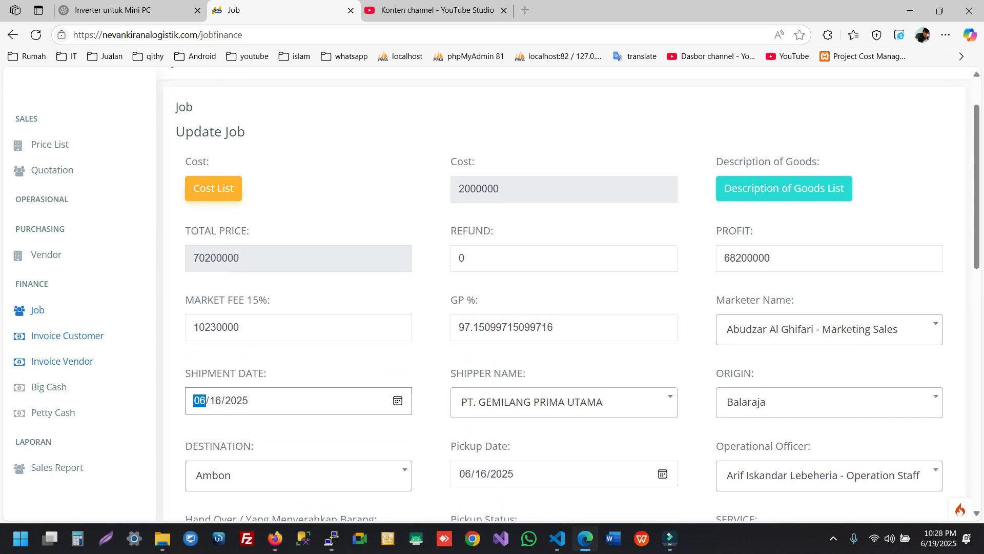
{"action": "left_click", "coordinate": [213, 188]}
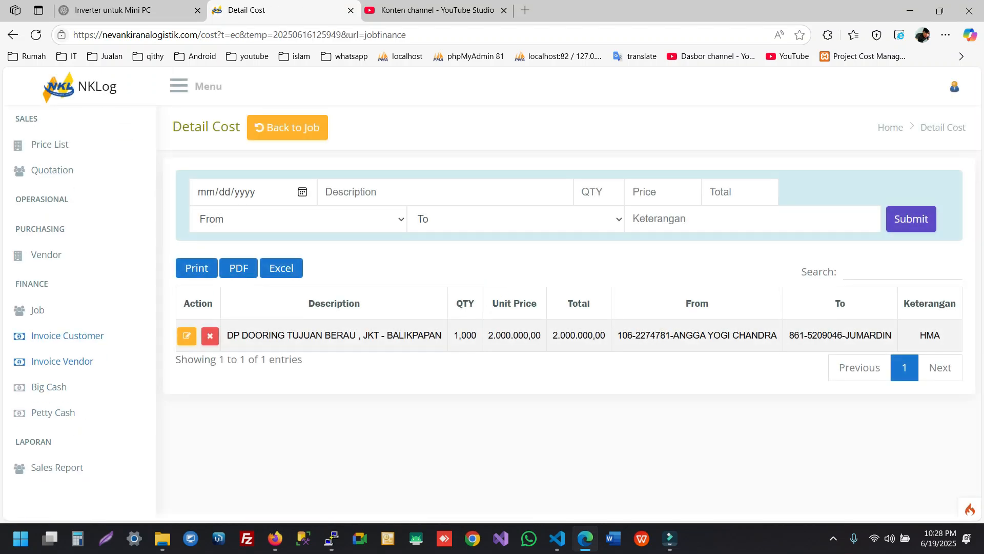
{"action": "left_click", "coordinate": [287, 128]}
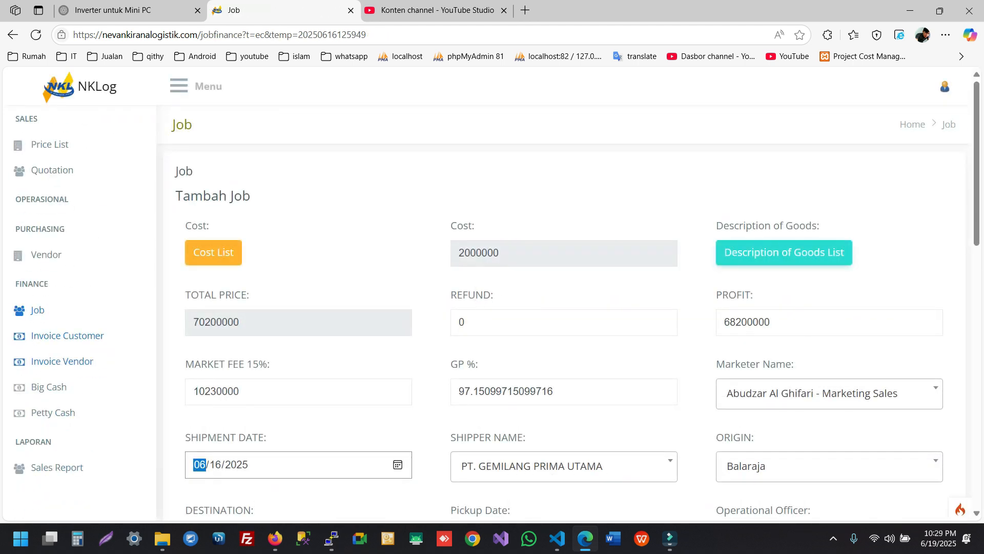
{"action": "left_click", "coordinate": [784, 253]}
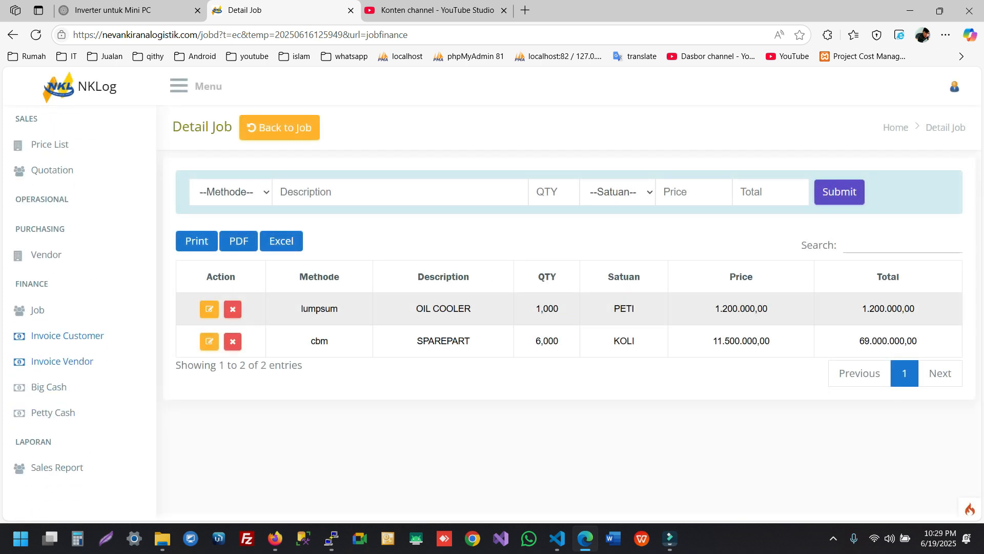
{"action": "left_click", "coordinate": [279, 128]}
Examine the job form's refund, shipment, pickup, trucking and vendor fields down to the Surat Jalan section
{"action": "scroll", "coordinate": [564, 294], "scroll_direction": "down", "scroll_amount": 2}
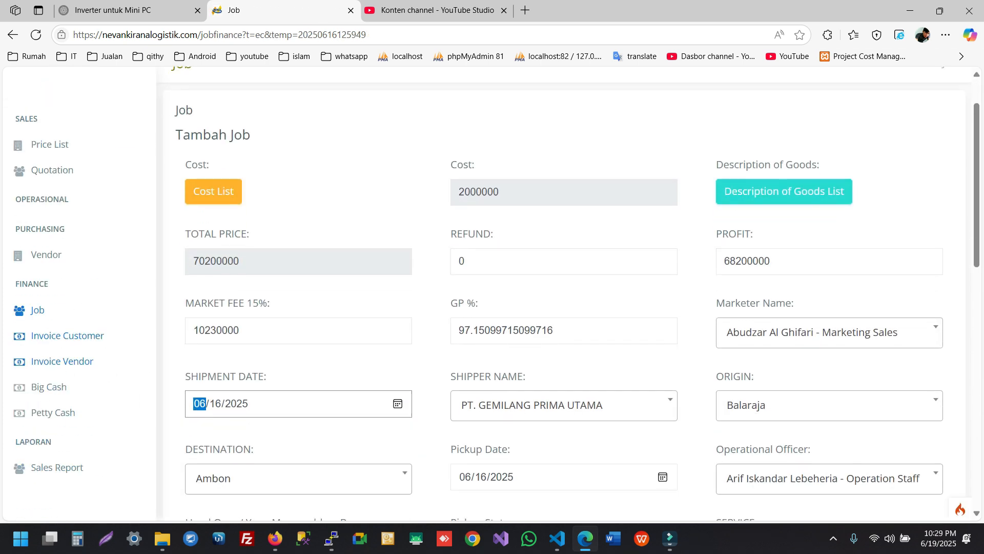
{"action": "left_click", "coordinate": [465, 194]}
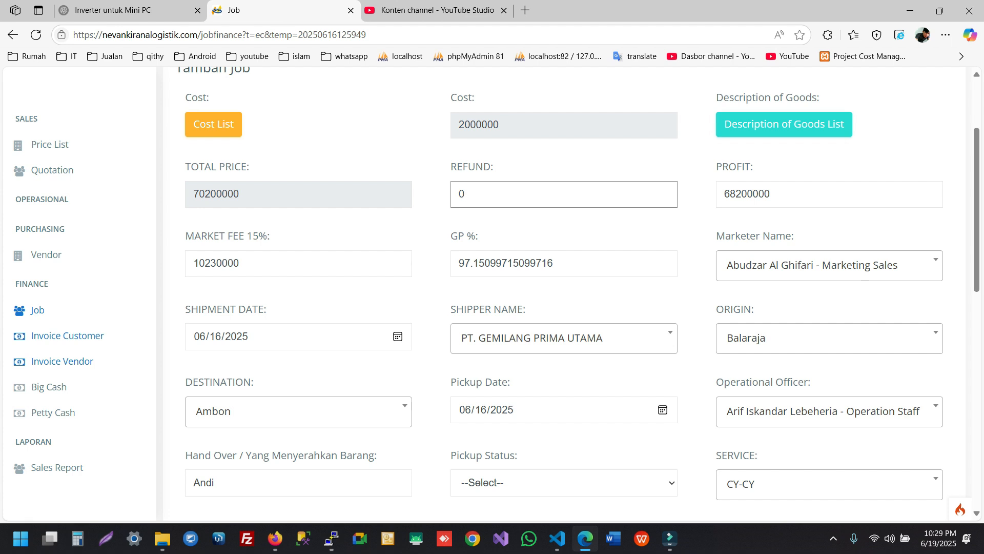
{"action": "scroll", "coordinate": [564, 292], "scroll_direction": "down", "scroll_amount": 1}
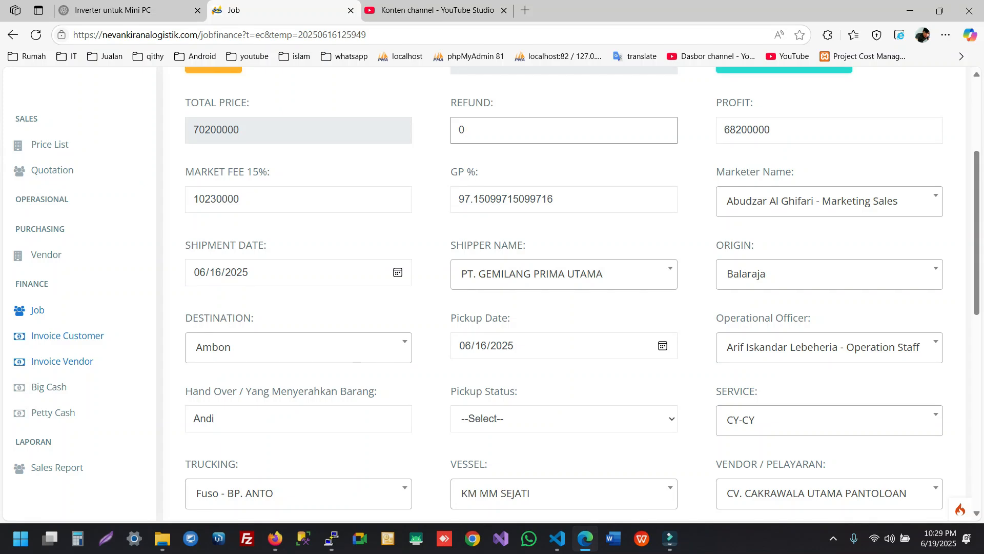
{"action": "scroll", "coordinate": [564, 292], "scroll_direction": "down", "scroll_amount": 1}
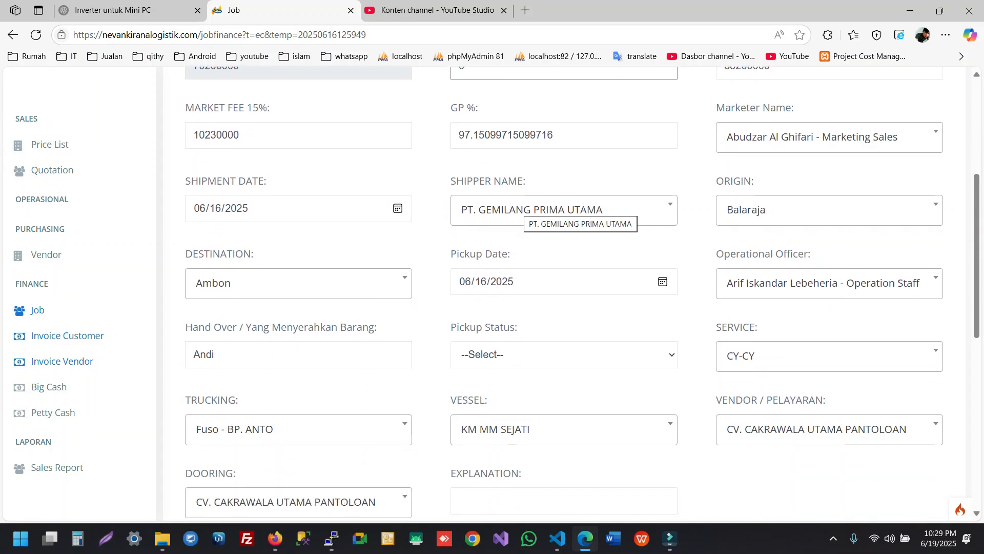
{"action": "scroll", "coordinate": [564, 292], "scroll_direction": "down", "scroll_amount": 2}
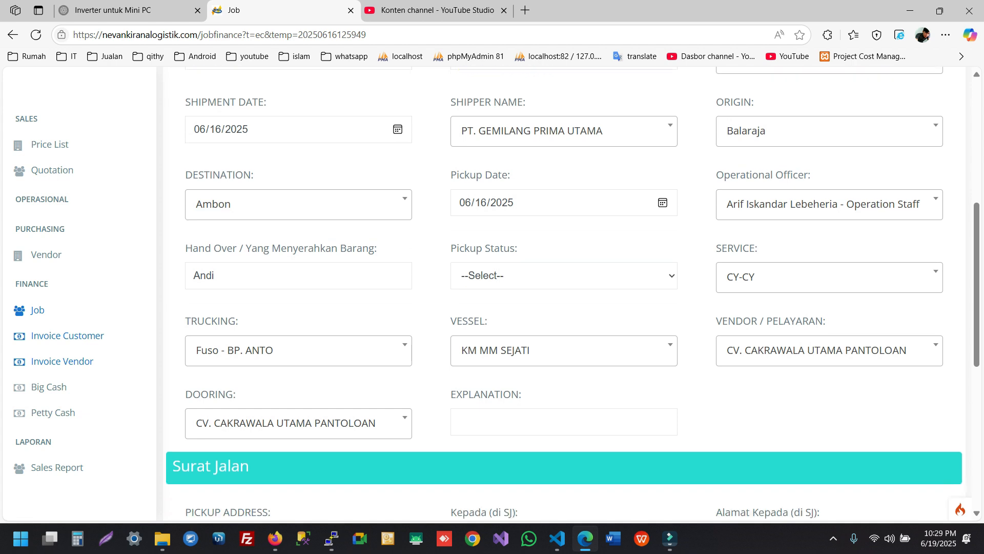
{"action": "scroll", "coordinate": [564, 293], "scroll_direction": "down", "scroll_amount": 1}
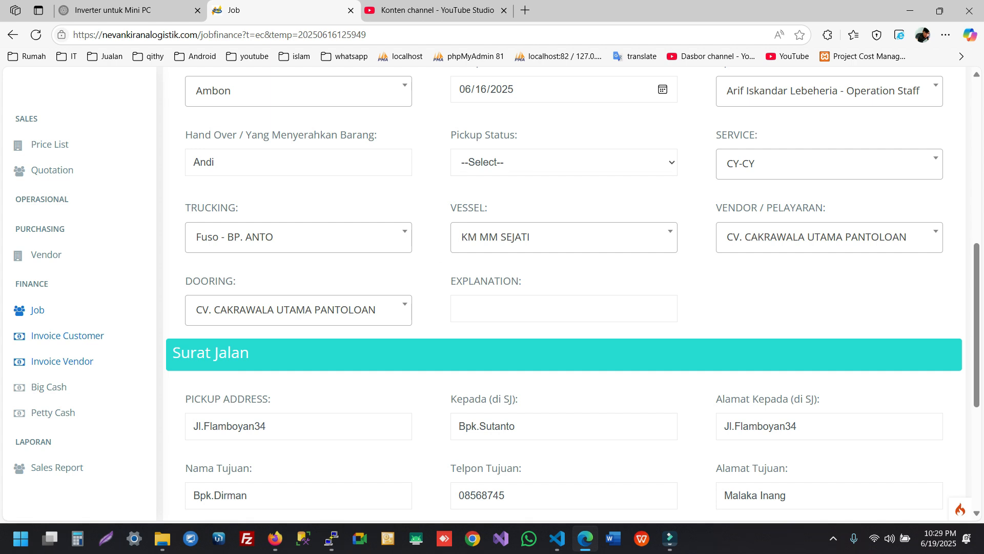
Look through the Pickup Status options and close the list without choosing one
{"action": "left_click", "coordinate": [564, 162]}
{"action": "key", "text": "Down"}
{"action": "key", "text": "Down"}
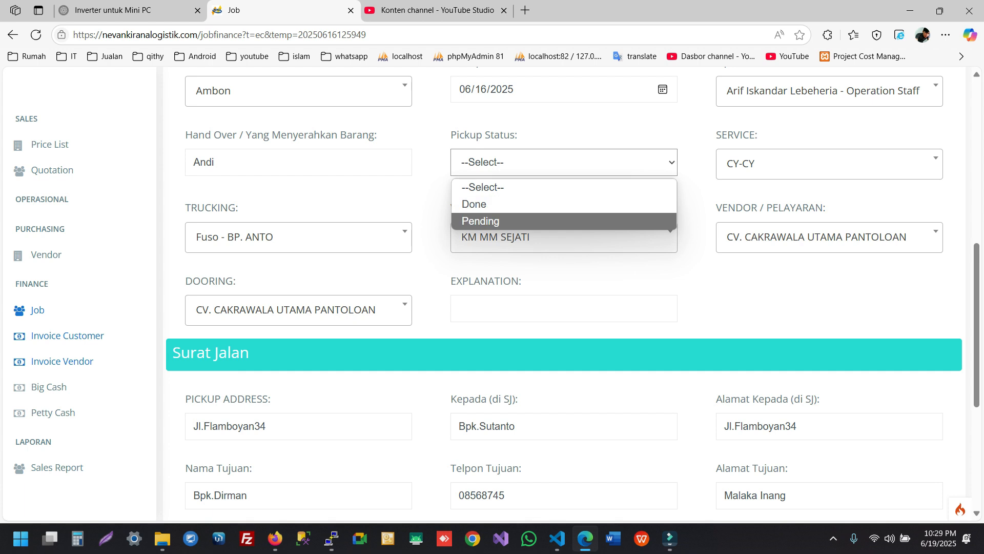
{"action": "key", "text": "Home"}
{"action": "key", "text": "Down"}
{"action": "key", "text": "Down"}
{"action": "key", "text": "Up"}
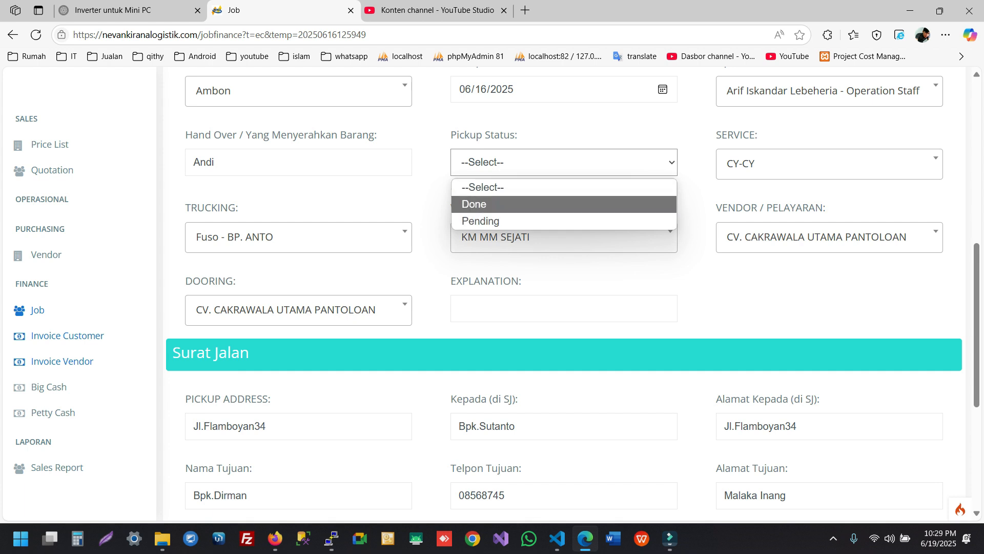
{"action": "key", "text": "Up"}
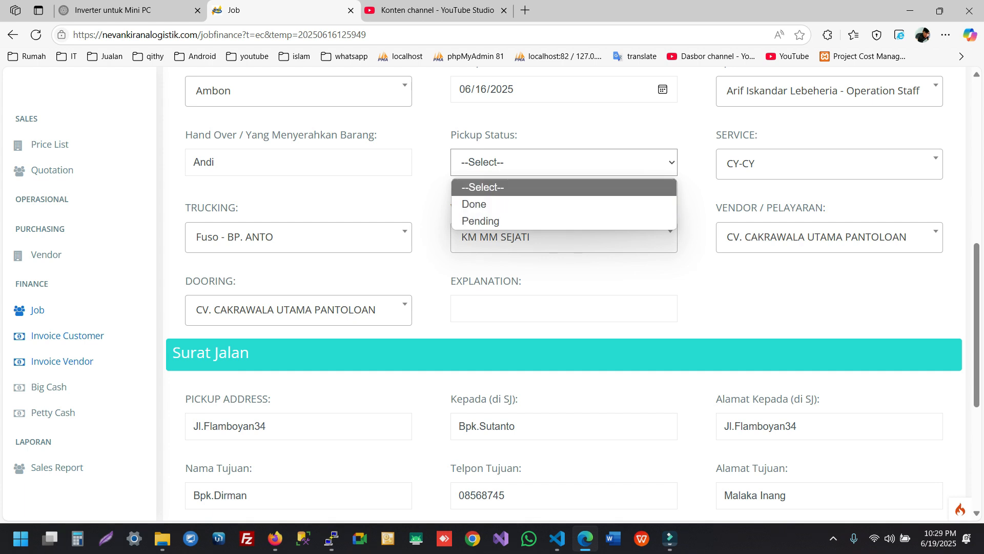
{"action": "key", "text": "Escape"}
Review the Surat Jalan section of the job form and return to the job list without submitting
{"action": "scroll", "coordinate": [564, 292], "scroll_direction": "down", "scroll_amount": 3}
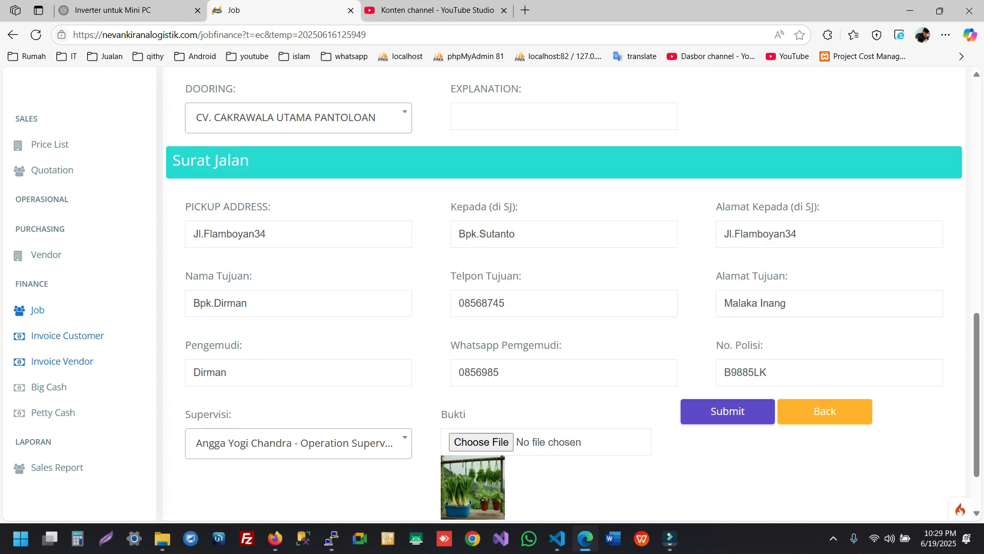
{"action": "scroll", "coordinate": [564, 292], "scroll_direction": "down", "scroll_amount": 1}
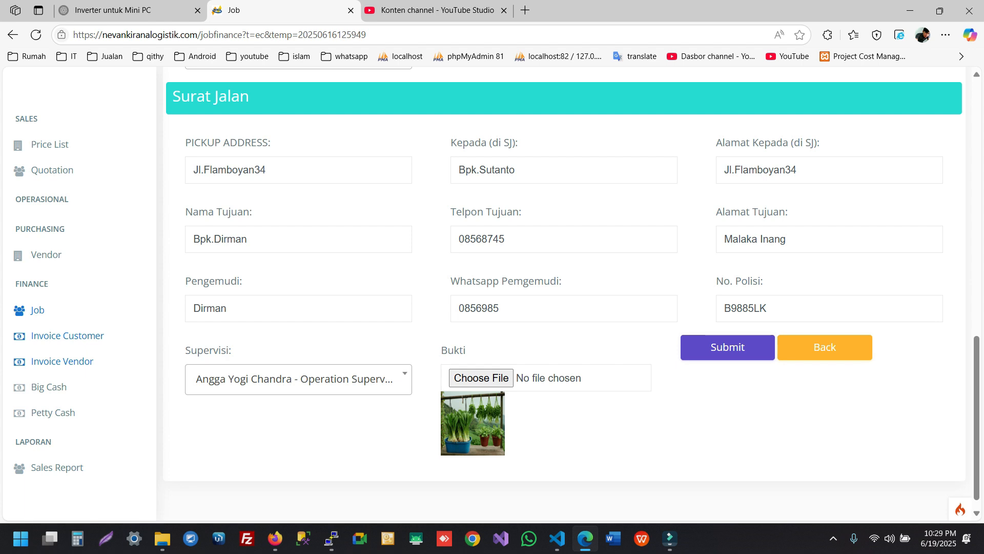
{"action": "scroll", "coordinate": [564, 292], "scroll_direction": "up", "scroll_amount": 3}
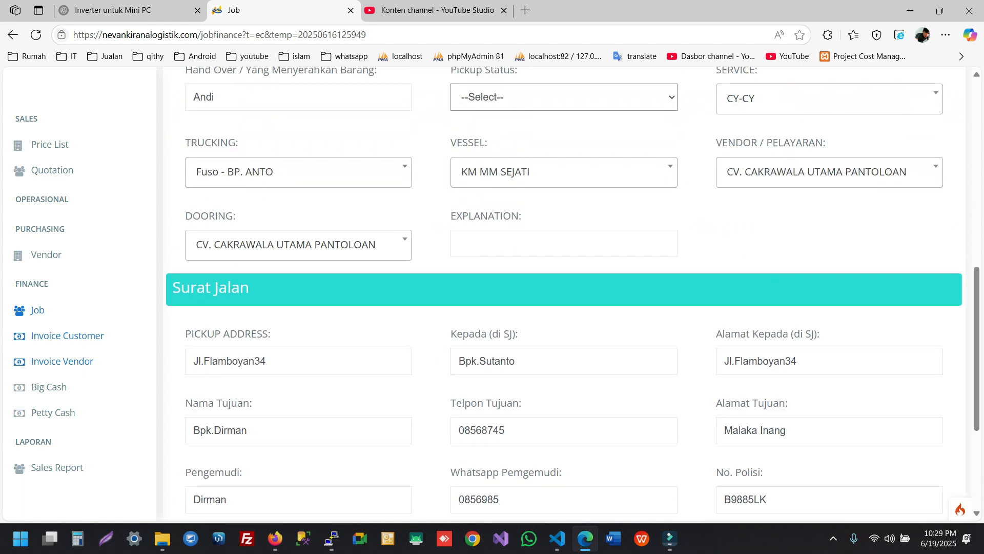
{"action": "scroll", "coordinate": [564, 292], "scroll_direction": "down", "scroll_amount": 4}
{"action": "left_click", "coordinate": [825, 337]}
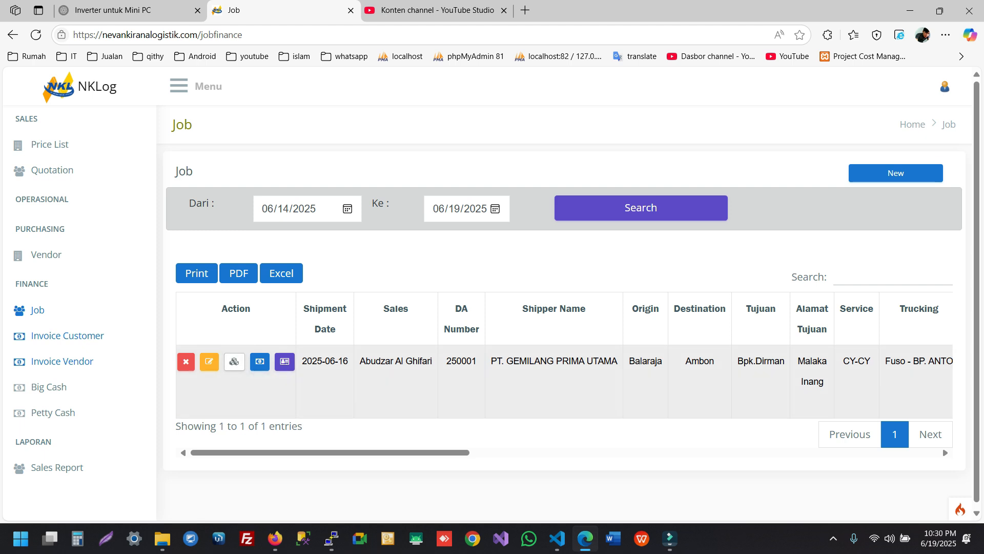
Reopen the job for editing, check its delivery details and proof image, and go back to the job list
{"action": "left_click", "coordinate": [209, 361]}
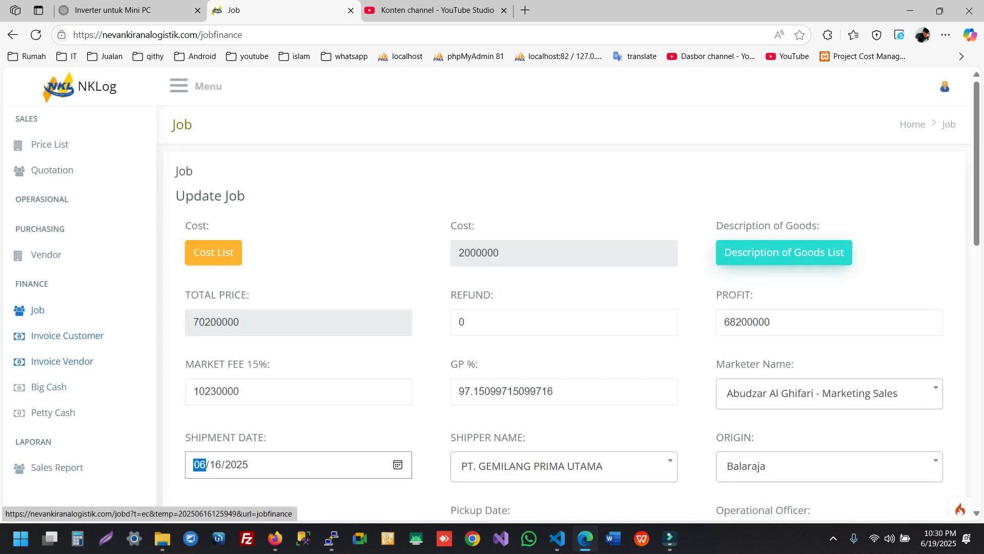
{"action": "scroll", "coordinate": [564, 292], "scroll_direction": "down", "scroll_amount": 12}
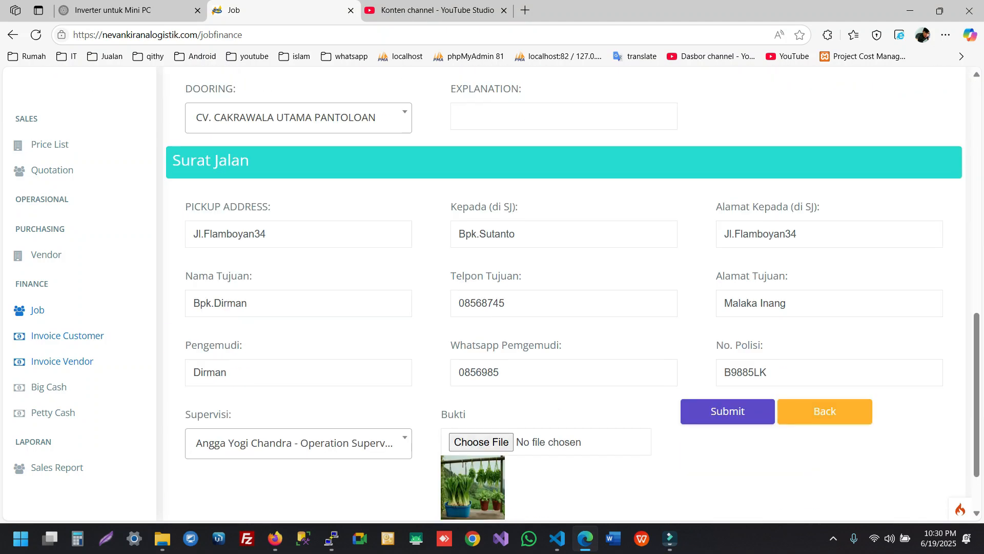
{"action": "scroll", "coordinate": [564, 292], "scroll_direction": "down", "scroll_amount": 2}
{"action": "left_click", "coordinate": [824, 332]}
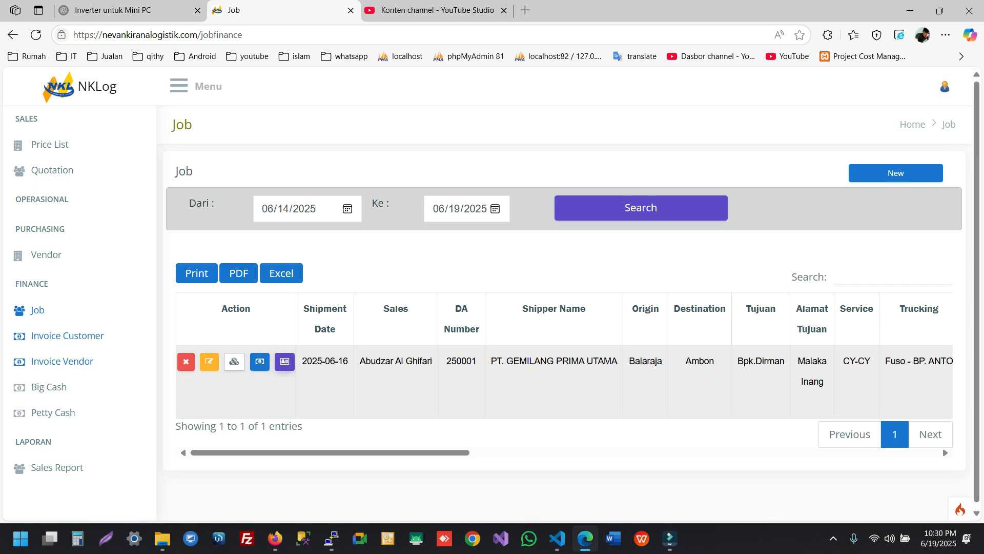
View the print preview of the job's Surat Jalan, cancel printing and return to the job list
{"action": "left_click", "coordinate": [284, 362]}
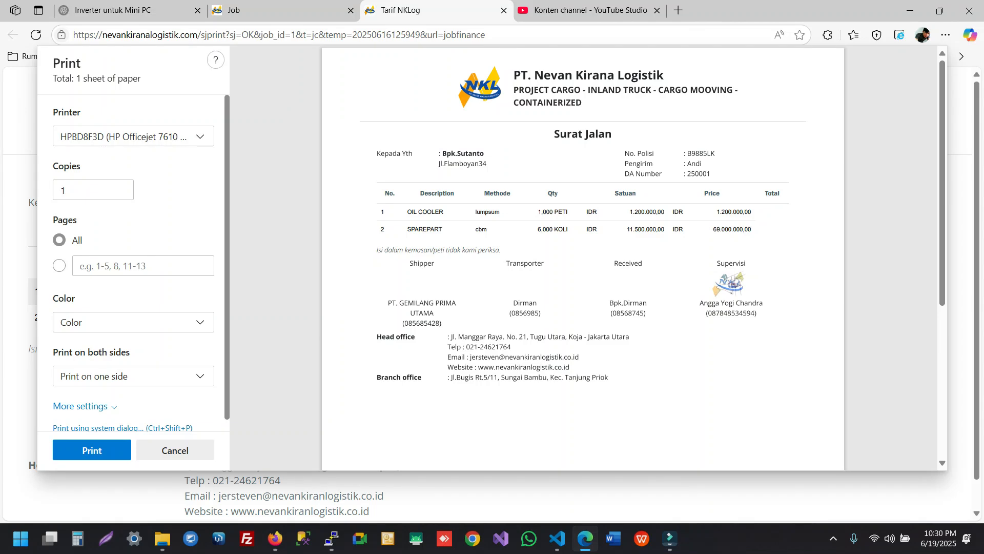
{"action": "key", "text": "Escape"}
{"action": "key", "text": "ctrl+shift+Tab"}
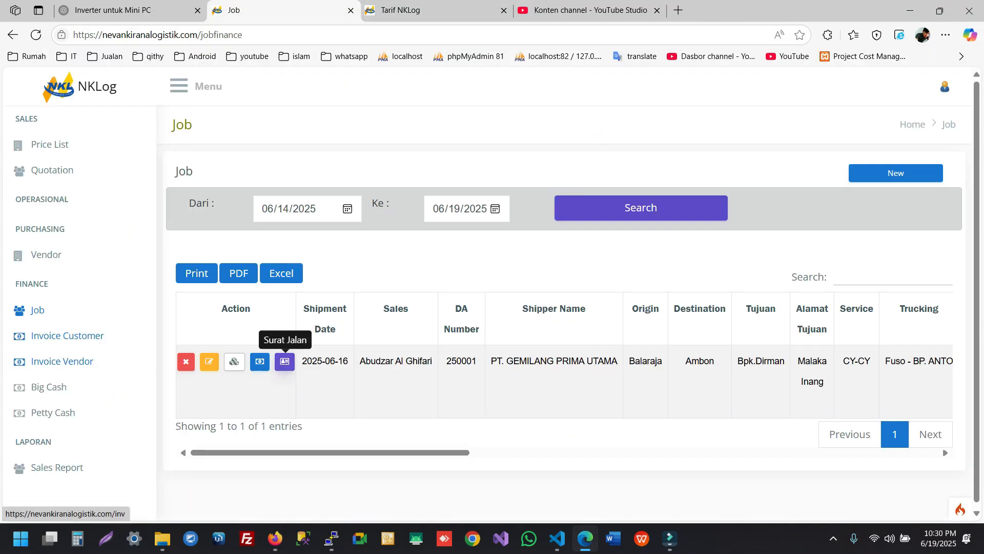
Open the PT. GEMILANG PRIMA UTAMA customer invoice for editing and inspect the DA number, unit and price fields for its lines
{"action": "left_click", "coordinate": [67, 335]}
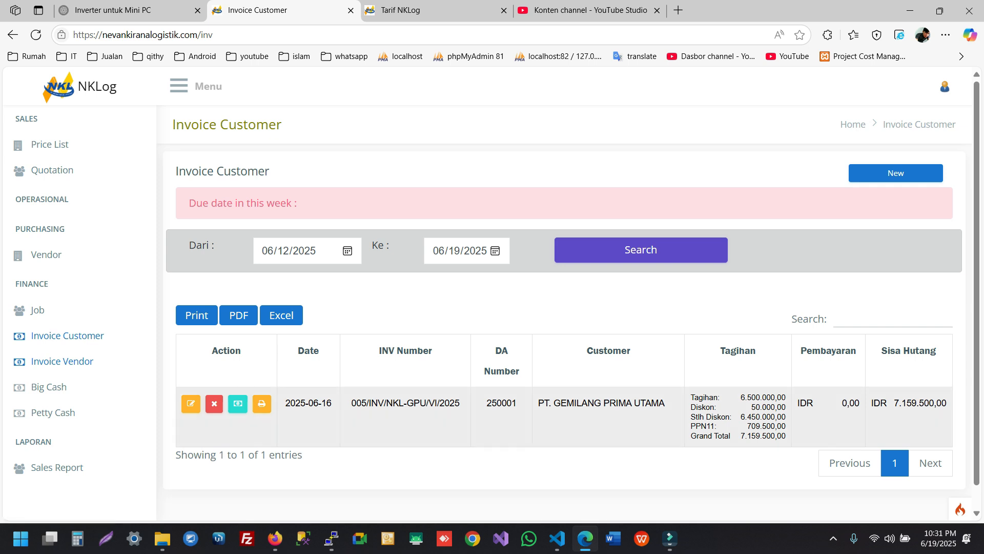
{"action": "left_click", "coordinate": [190, 403]}
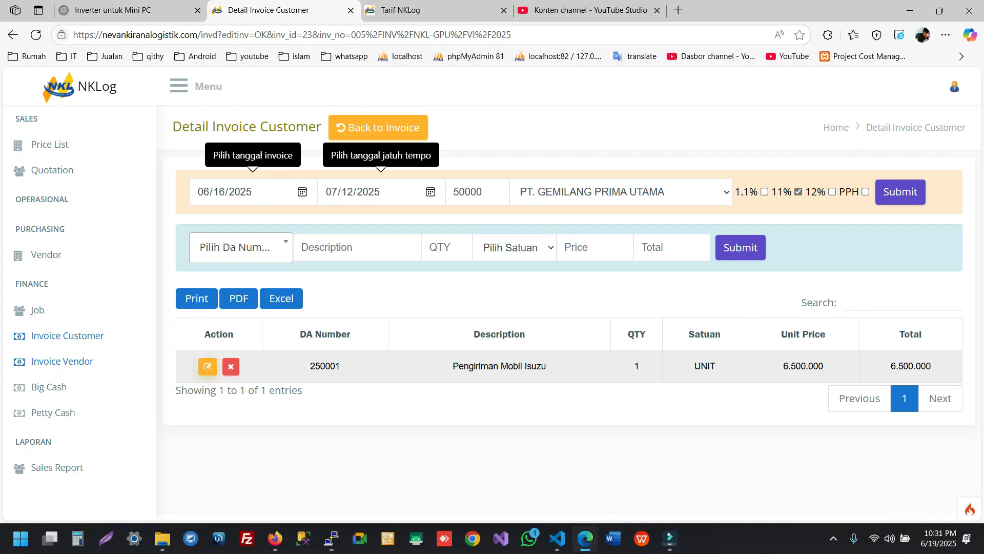
{"action": "left_click", "coordinate": [241, 248]}
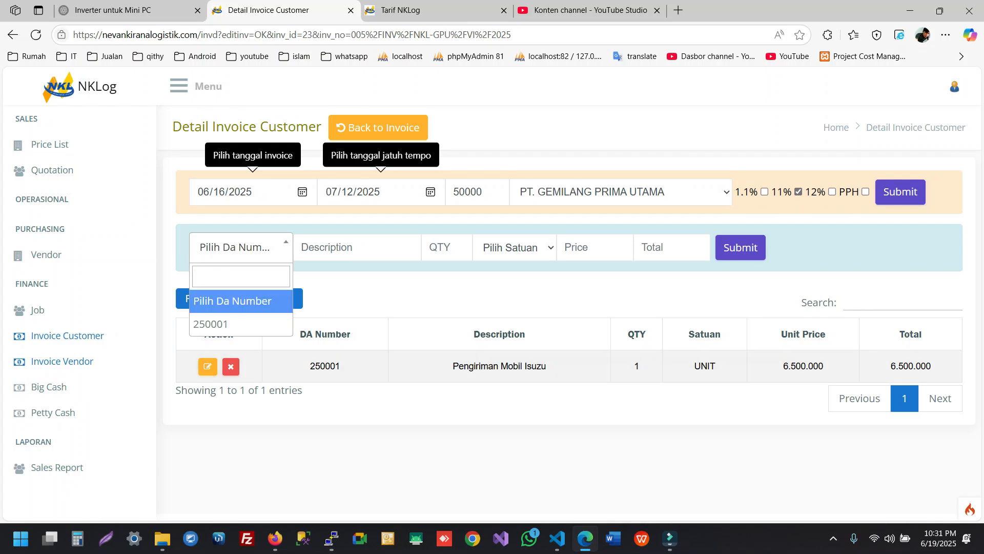
{"action": "left_click", "coordinate": [515, 247]}
{"action": "left_click", "coordinate": [515, 248]}
{"action": "left_click", "coordinate": [594, 248]}
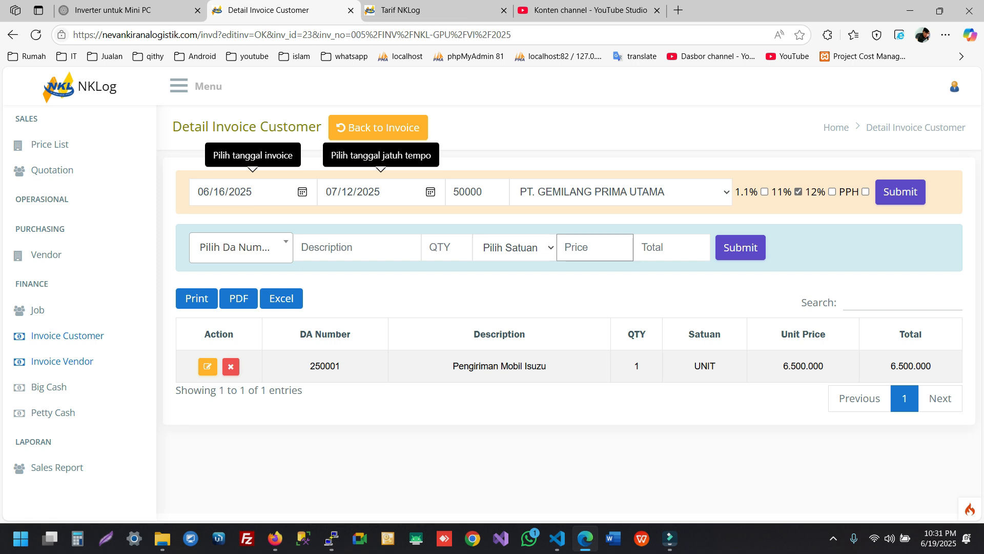
Load the Pengiriman Mobil Isuzu line for editing, review the invoice's date, discount and customer fields, and return to the invoice list
{"action": "left_click", "coordinate": [207, 366]}
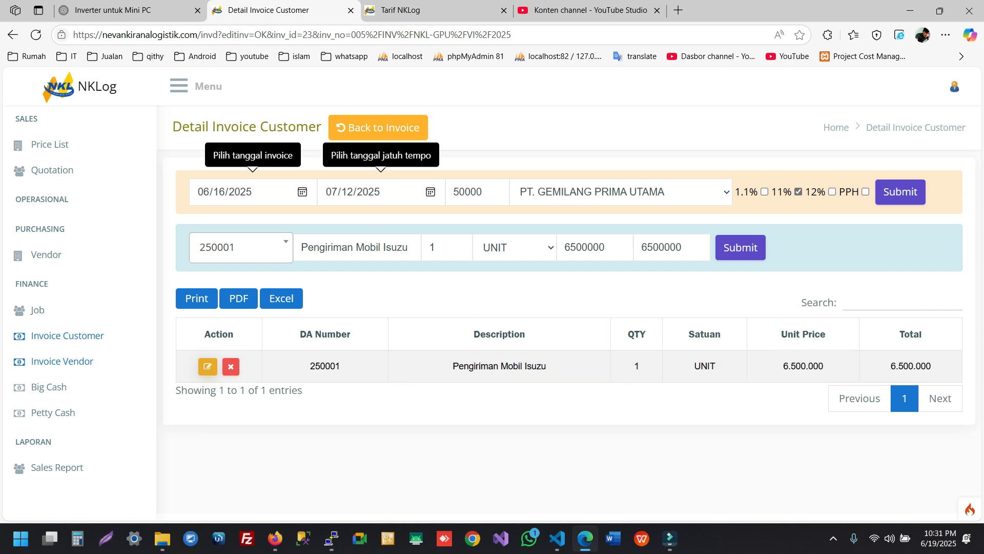
{"action": "left_click", "coordinate": [204, 192]}
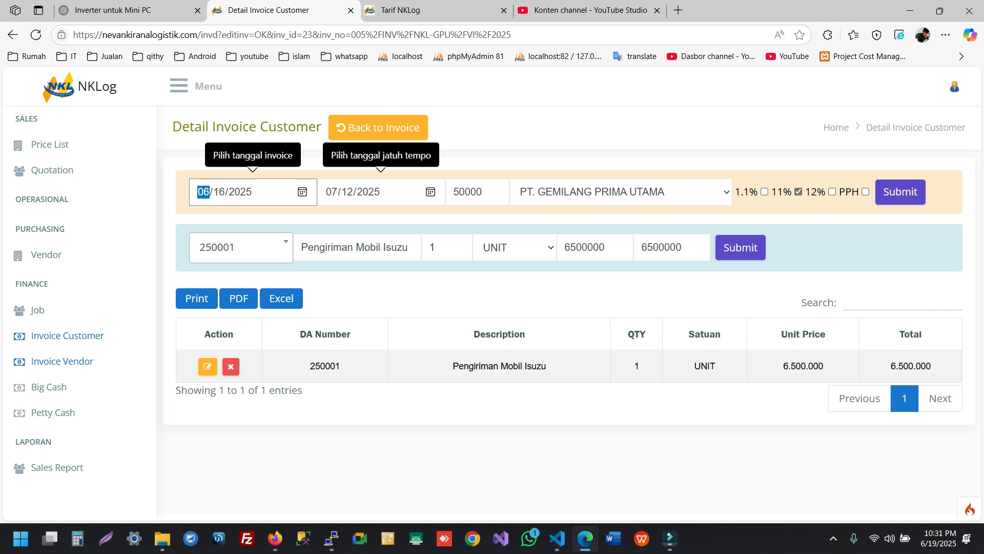
{"action": "left_click", "coordinate": [381, 287]}
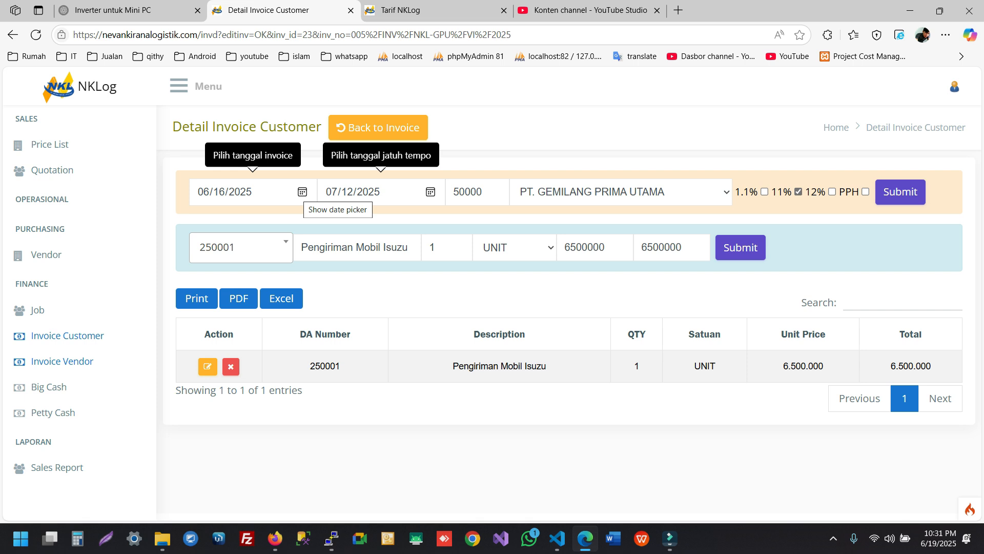
{"action": "left_click", "coordinate": [484, 192]}
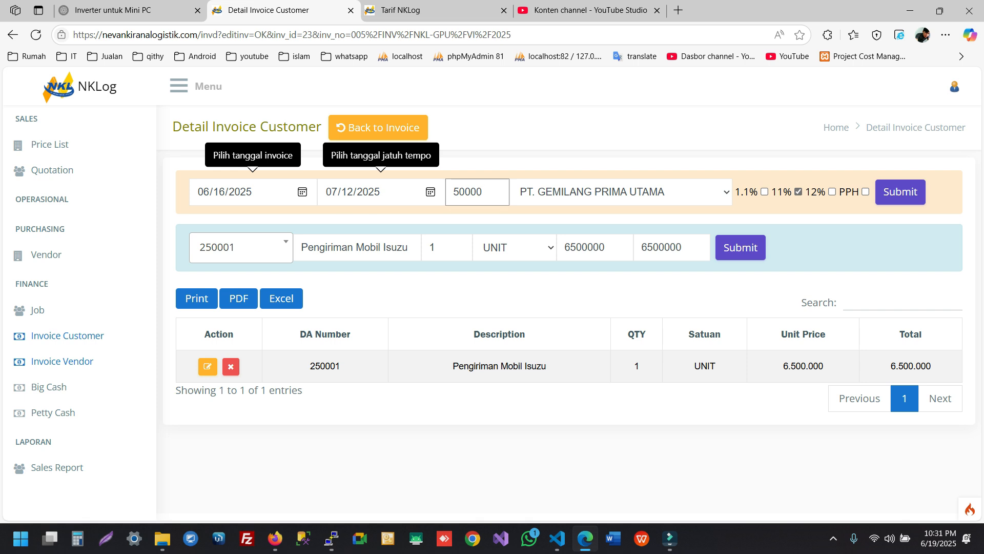
{"action": "double_click", "coordinate": [621, 192]}
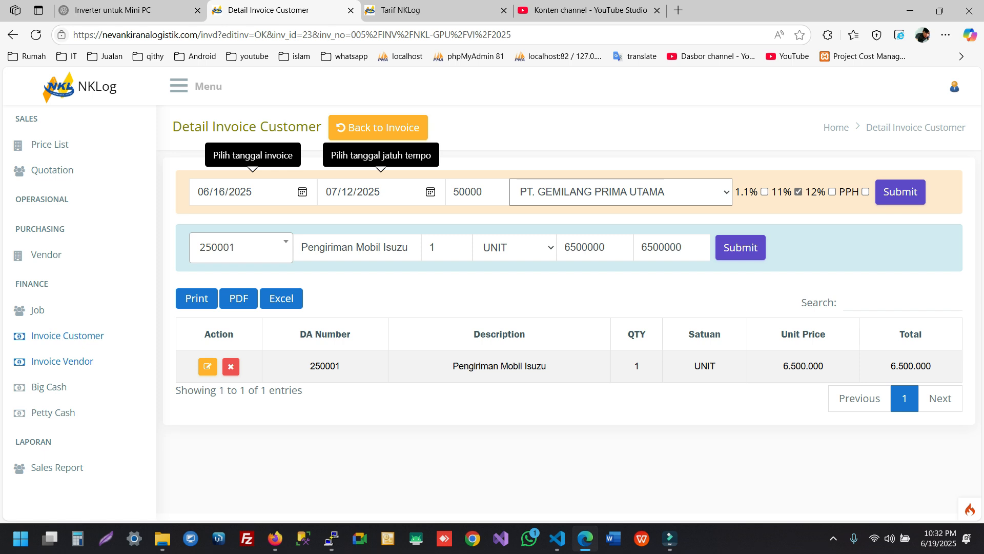
{"action": "left_click", "coordinate": [378, 128]}
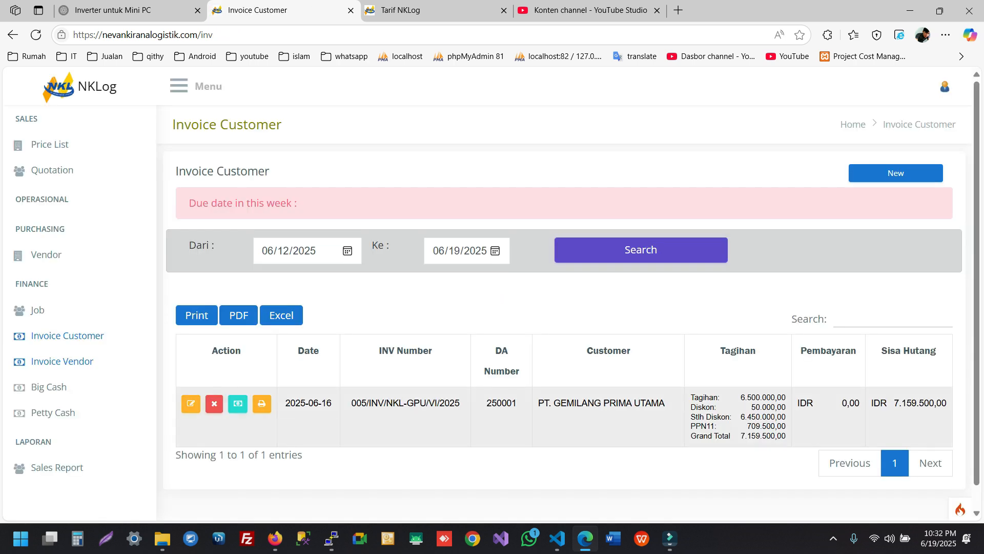
View the invoice's print preview, check its discount, tax and total amounts, cancel printing and return to the customer invoice list
{"action": "left_click", "coordinate": [262, 404]}
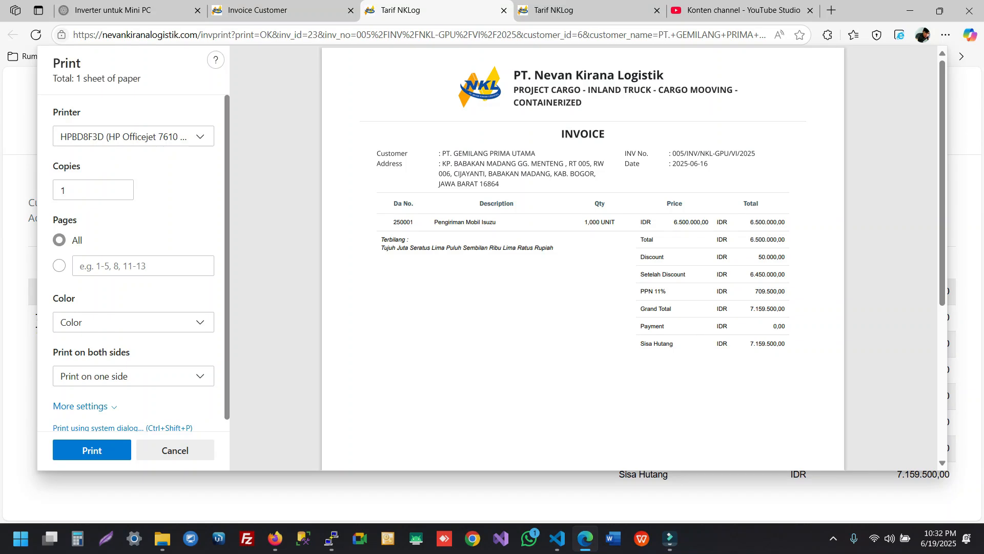
{"action": "double_click", "coordinate": [765, 258]}
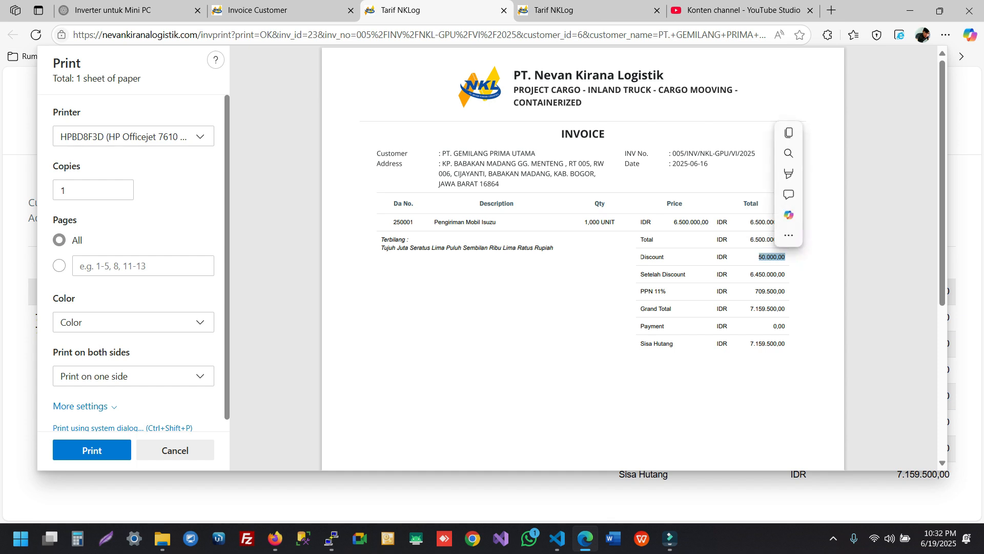
{"action": "double_click", "coordinate": [752, 274]}
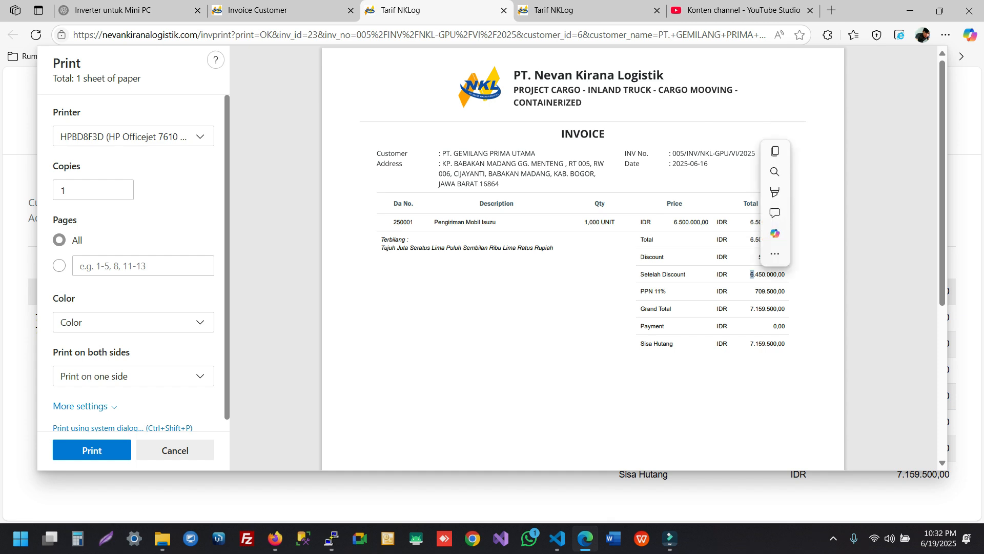
{"action": "left_click_drag", "start_coordinate": [755, 291], "coordinate": [777, 308]}
{"action": "left_click", "coordinate": [751, 308]}
{"action": "left_click", "coordinate": [778, 310]}
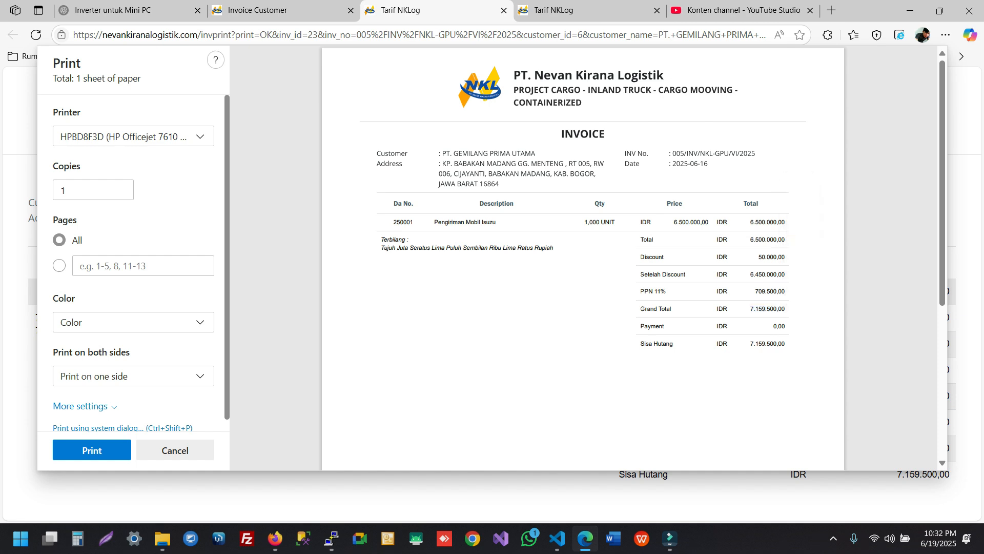
{"action": "left_click_drag", "start_coordinate": [751, 343], "coordinate": [765, 343]}
{"action": "left_click", "coordinate": [175, 450]}
{"action": "left_click", "coordinate": [281, 10]}
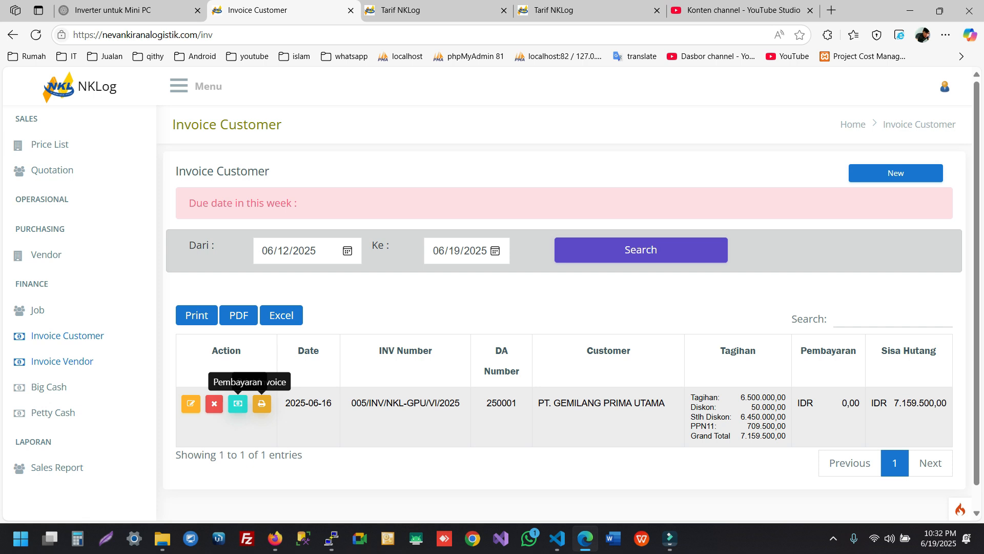
Start a payment for the invoice dated 06/19/2025 with quantity 1 and price 1000000
{"action": "left_click", "coordinate": [238, 403]}
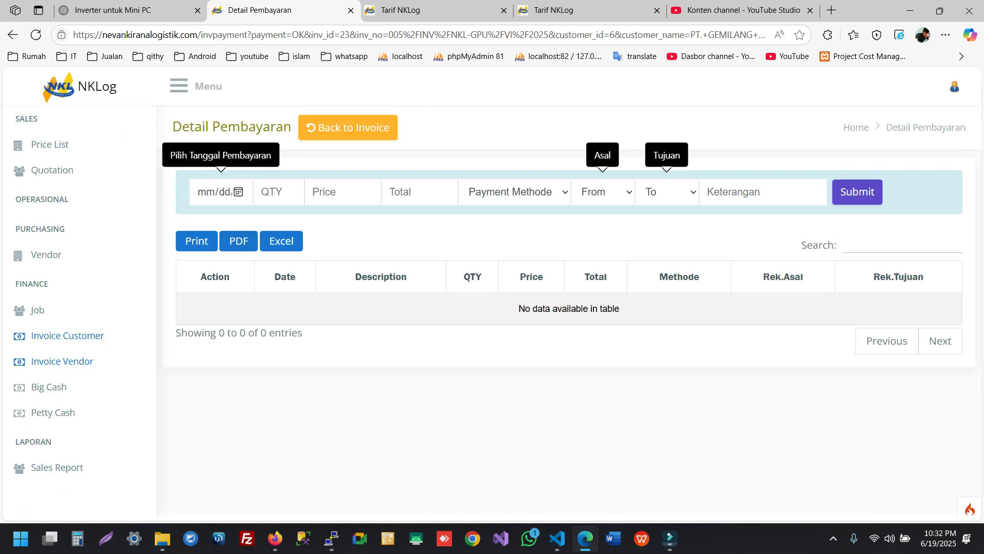
{"action": "left_click", "coordinate": [239, 192]}
{"action": "left_click", "coordinate": [278, 299]}
{"action": "left_click", "coordinate": [281, 192]}
{"action": "type", "text": "1"}
{"action": "key", "text": "Tab"}
{"action": "type", "text": "1000000"}
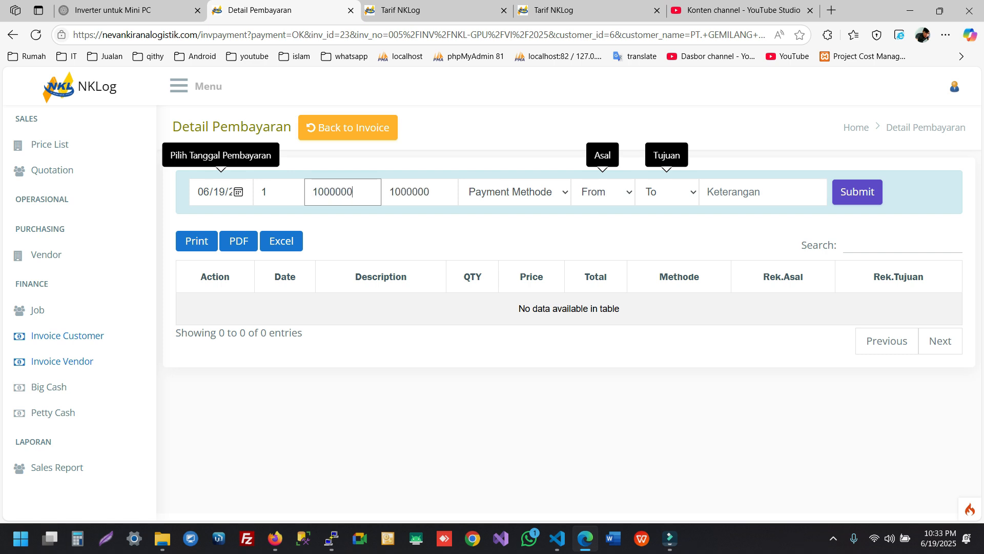
Set the payment method to Transfer Bank and the source to the first-listed PT. Nevan Kirana Logistik account
{"action": "left_click", "coordinate": [515, 192]}
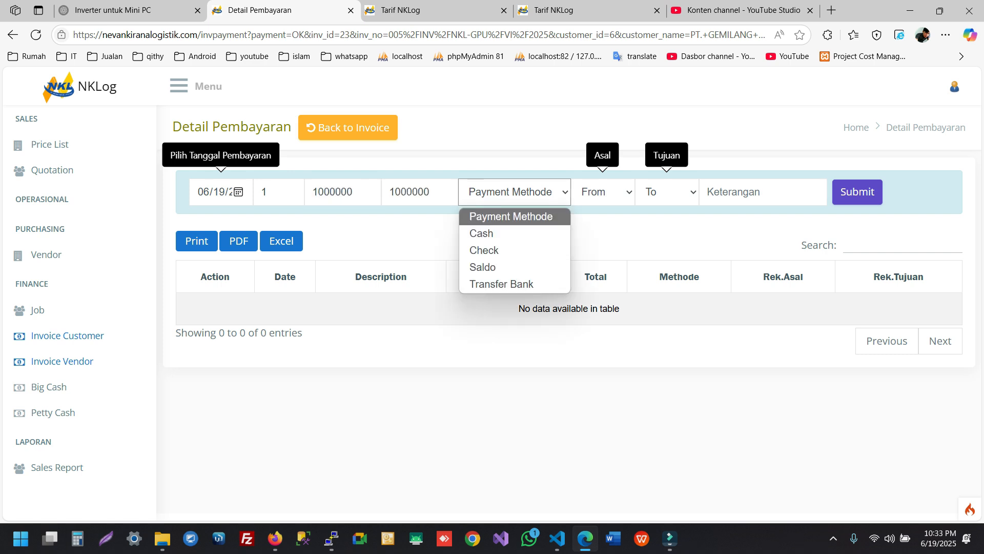
{"action": "left_click", "coordinate": [502, 284]}
{"action": "left_click", "coordinate": [603, 192]}
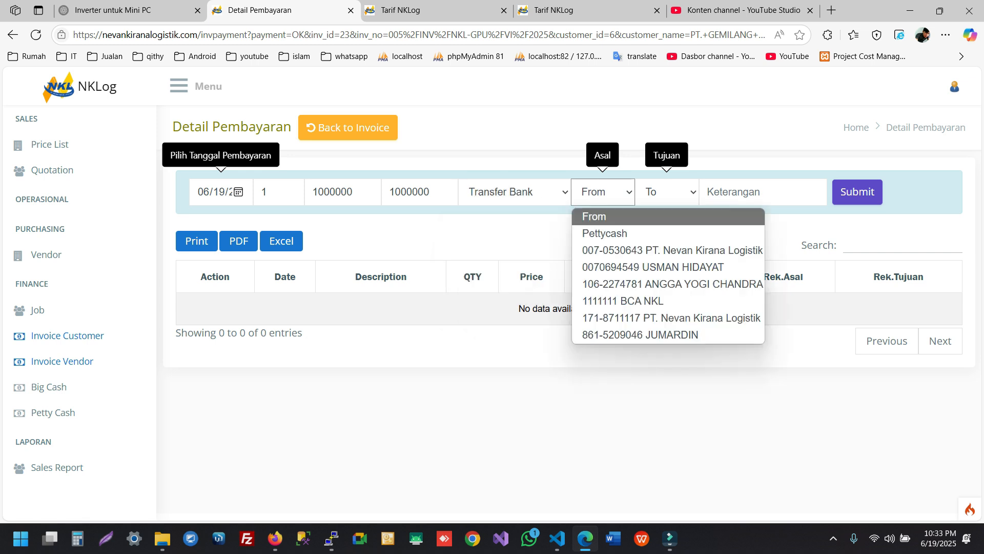
{"action": "left_click", "coordinate": [615, 251]}
Review the source and destination account choices in the payment form without picking a destination
{"action": "left_click", "coordinate": [667, 192]}
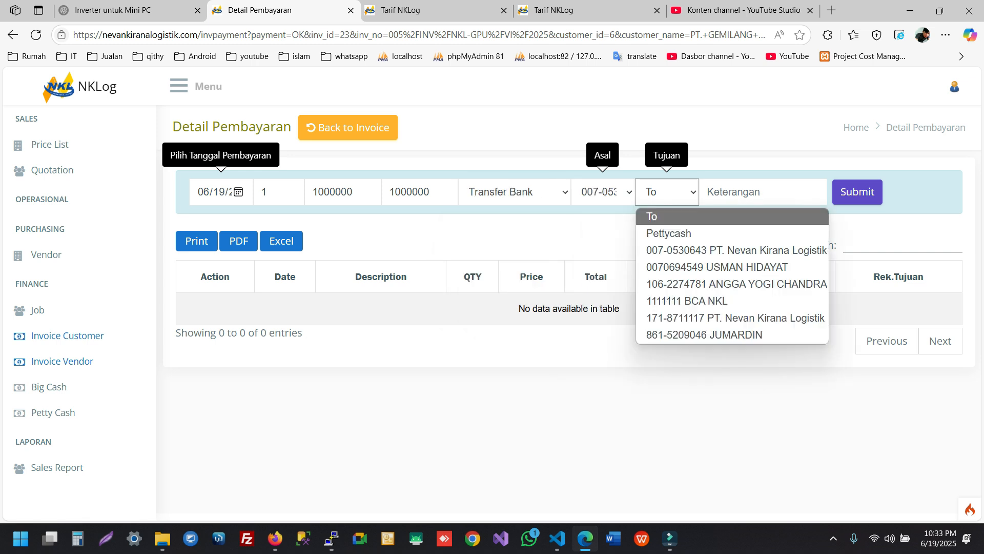
{"action": "left_click", "coordinate": [666, 217]}
{"action": "left_click", "coordinate": [603, 192]}
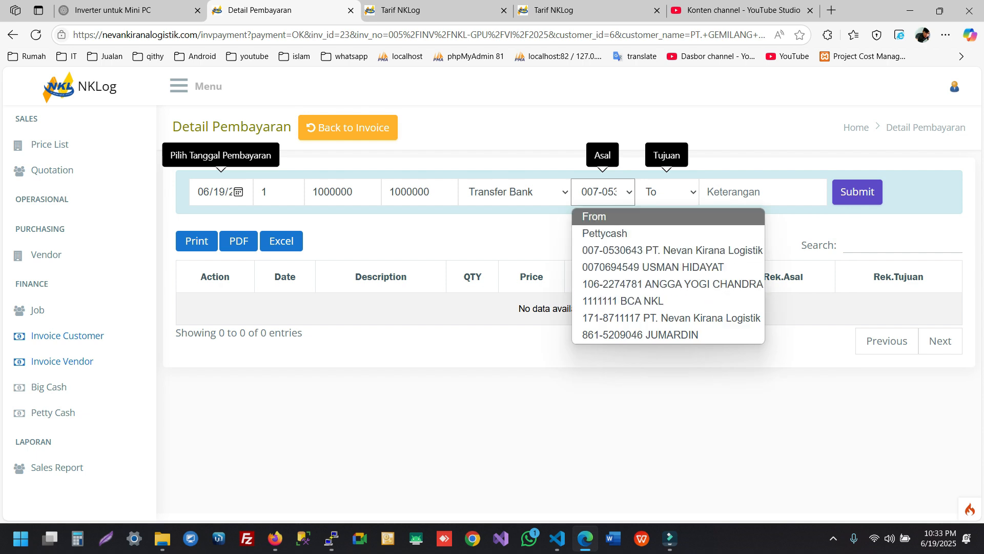
{"action": "left_click", "coordinate": [667, 192]}
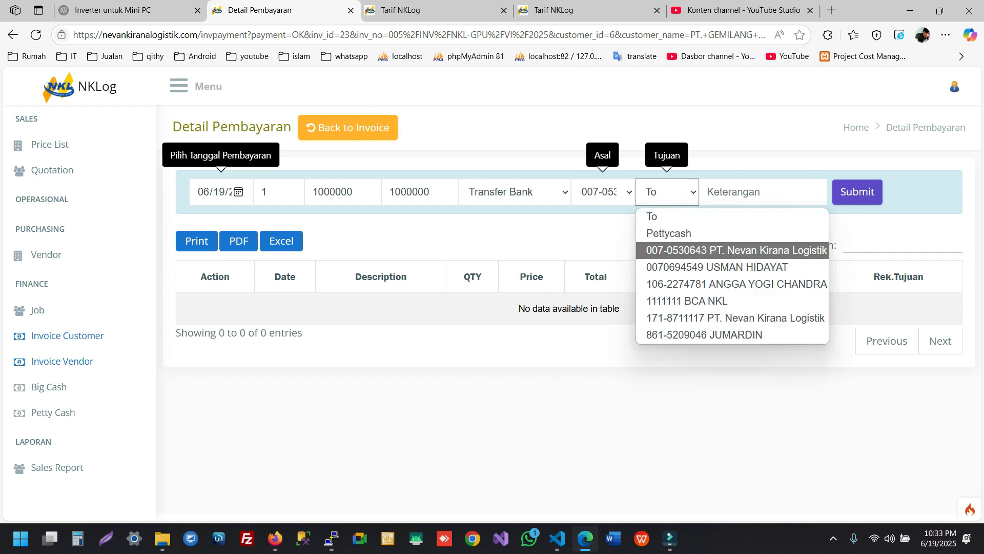
{"action": "left_click", "coordinate": [569, 241]}
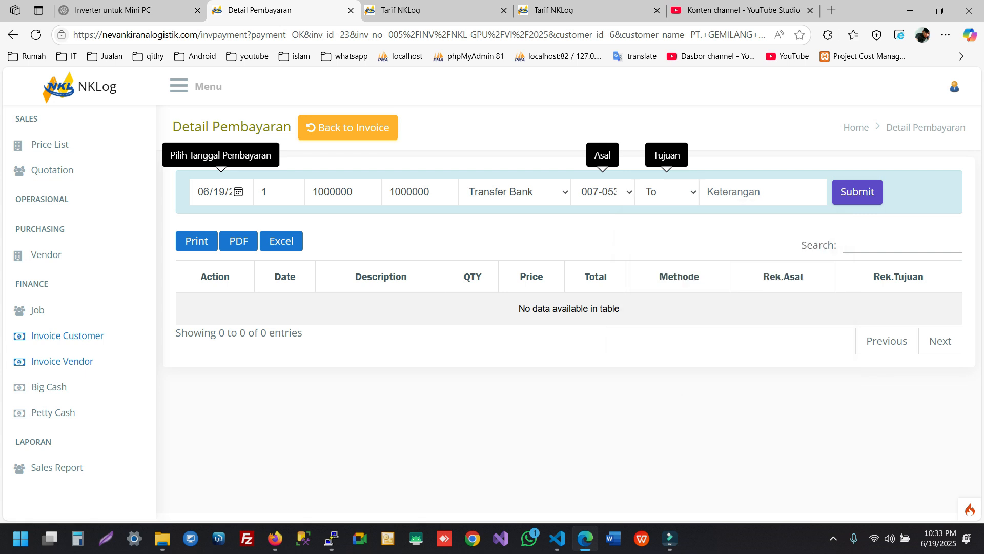
Open the Bank master list in a new tab and view the registered banks
{"action": "scroll", "coordinate": [41, 329], "scroll_direction": "up", "scroll_amount": 6}
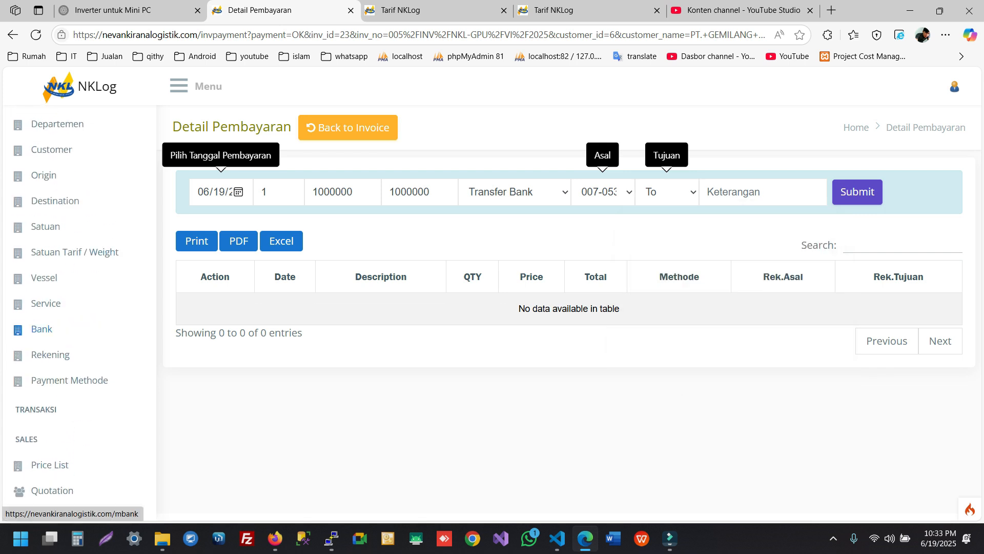
{"action": "right_click", "coordinate": [32, 335]}
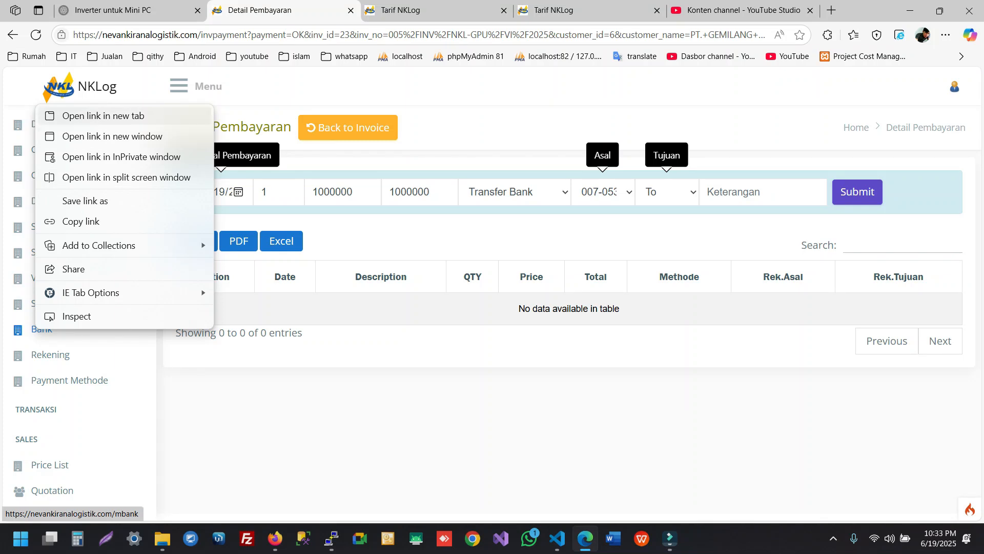
{"action": "left_click", "coordinate": [77, 116]}
{"action": "left_click", "coordinate": [491, 10]}
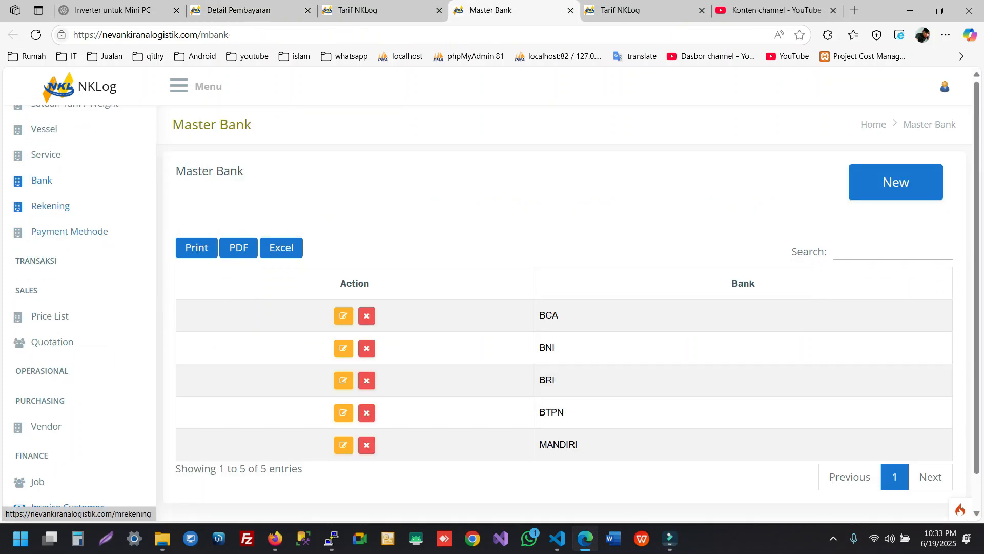
Open the Rekening master list in a new tab, review the bank accounts and return to the payment form
{"action": "scroll", "coordinate": [69, 231], "scroll_direction": "up", "scroll_amount": 1}
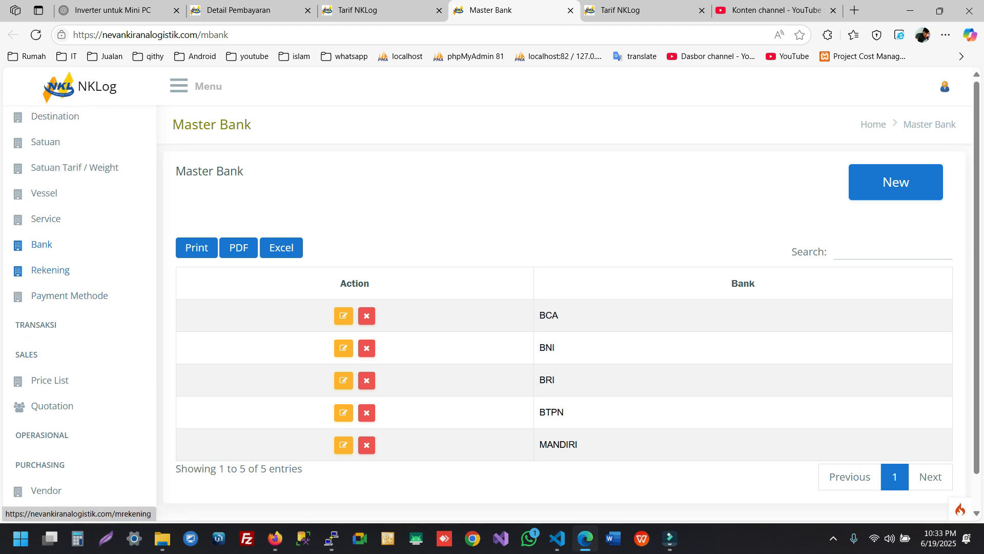
{"action": "right_click", "coordinate": [53, 269]}
{"action": "left_click", "coordinate": [111, 281]}
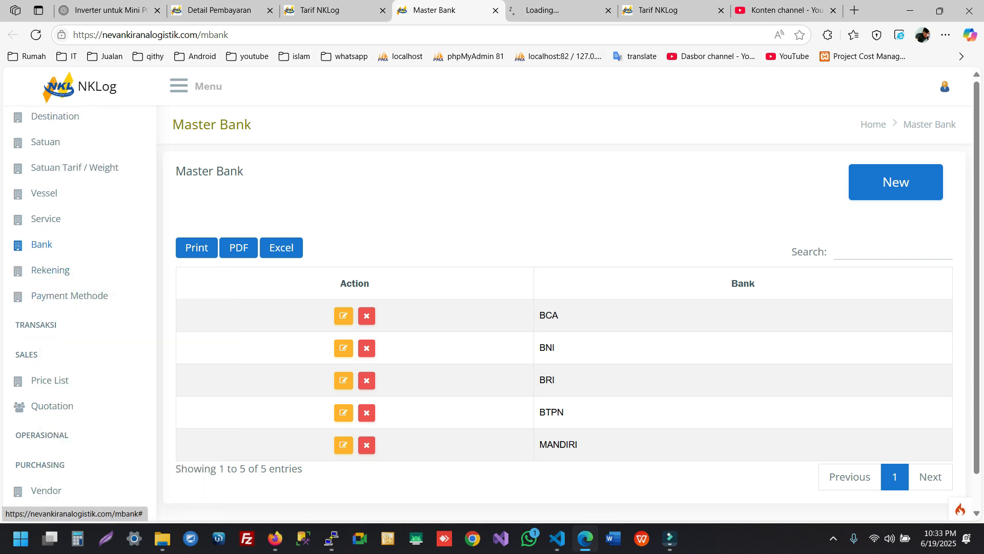
{"action": "left_click", "coordinate": [554, 11]}
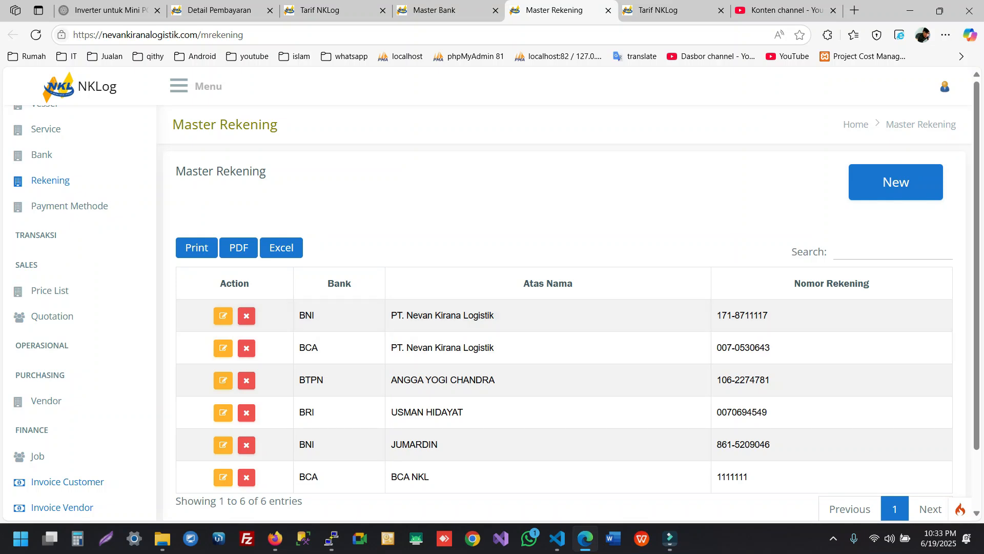
{"action": "left_click", "coordinate": [220, 10]}
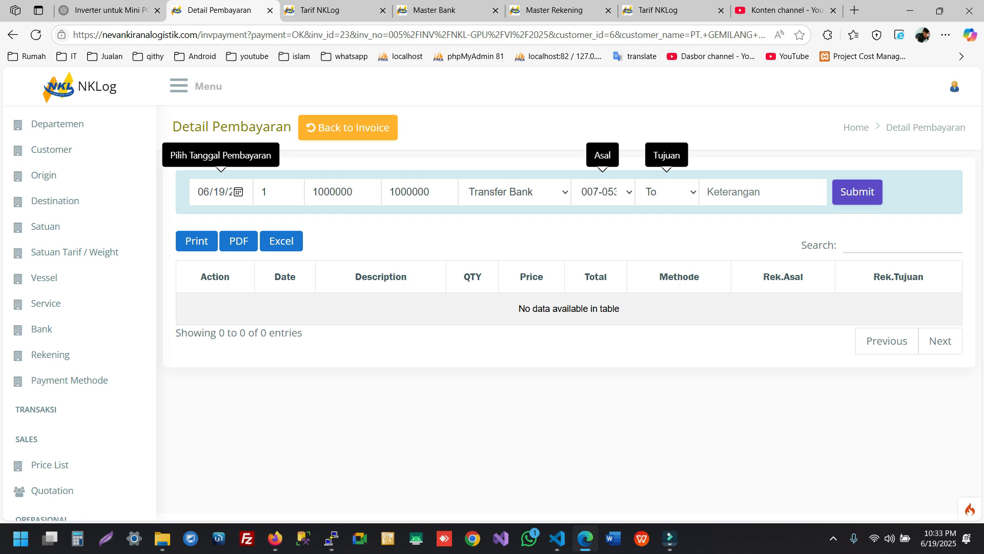
Try Pettycash and the personal BTPN account as the payment's destination
{"action": "left_click", "coordinate": [667, 191]}
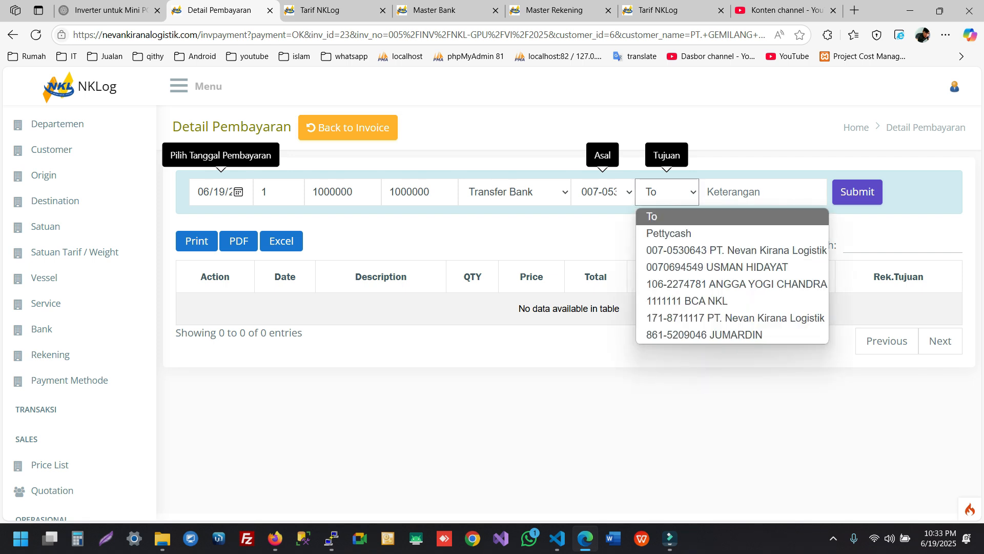
{"action": "key", "text": "Down"}
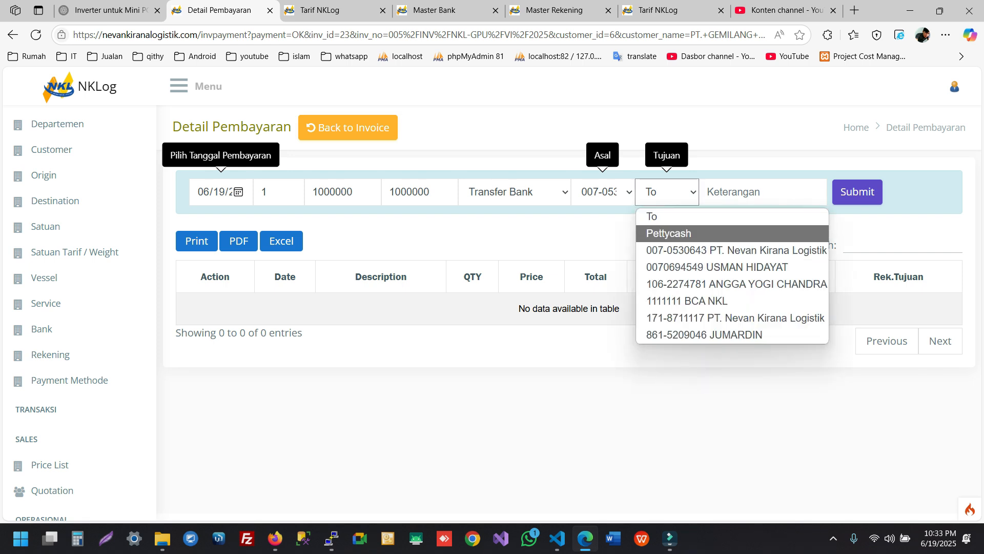
{"action": "key", "text": "Return"}
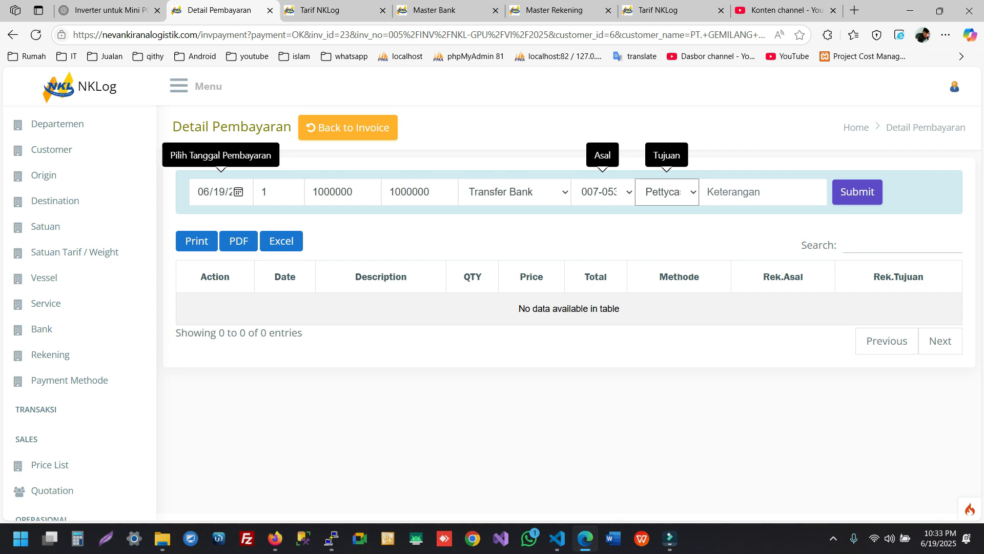
{"action": "scroll", "coordinate": [51, 355], "scroll_direction": "down", "scroll_amount": 6}
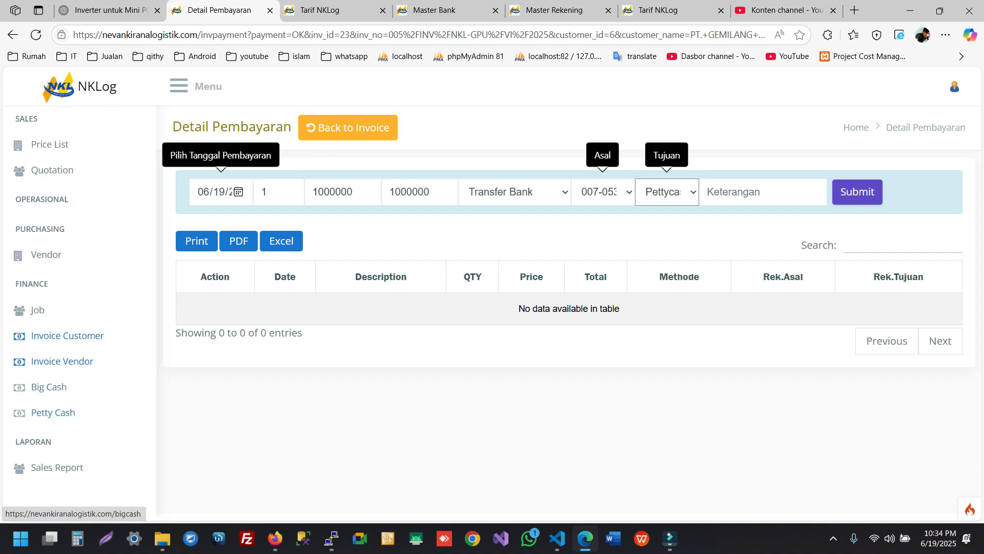
{"action": "left_click", "coordinate": [666, 192]}
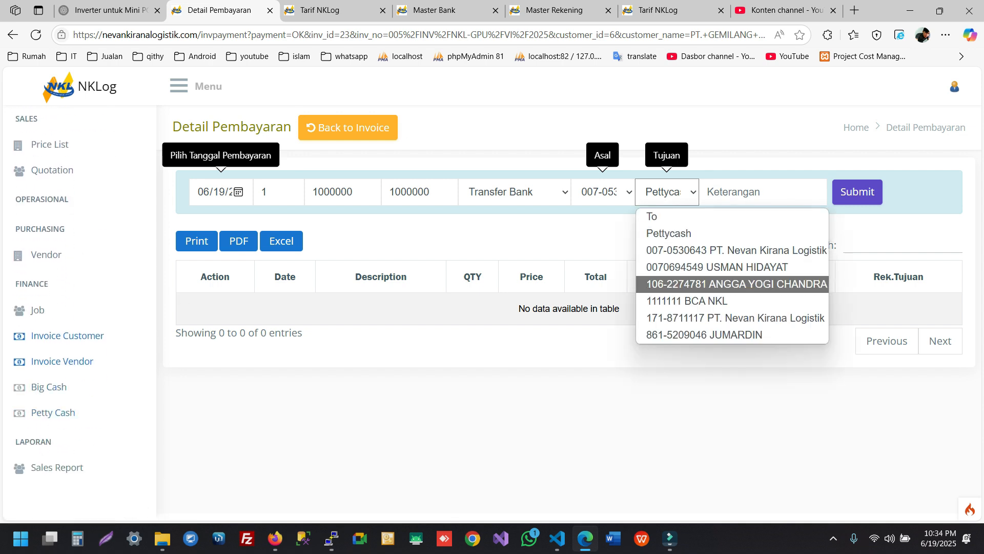
{"action": "left_click", "coordinate": [718, 284]}
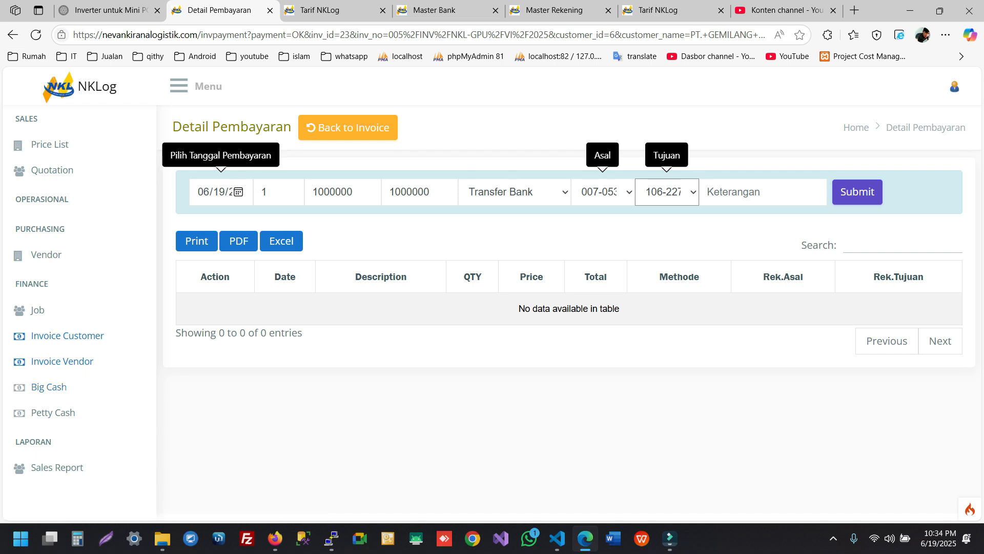
Set the payment's destination to the personal BRI account and submit the payment
{"action": "left_click", "coordinate": [667, 192]}
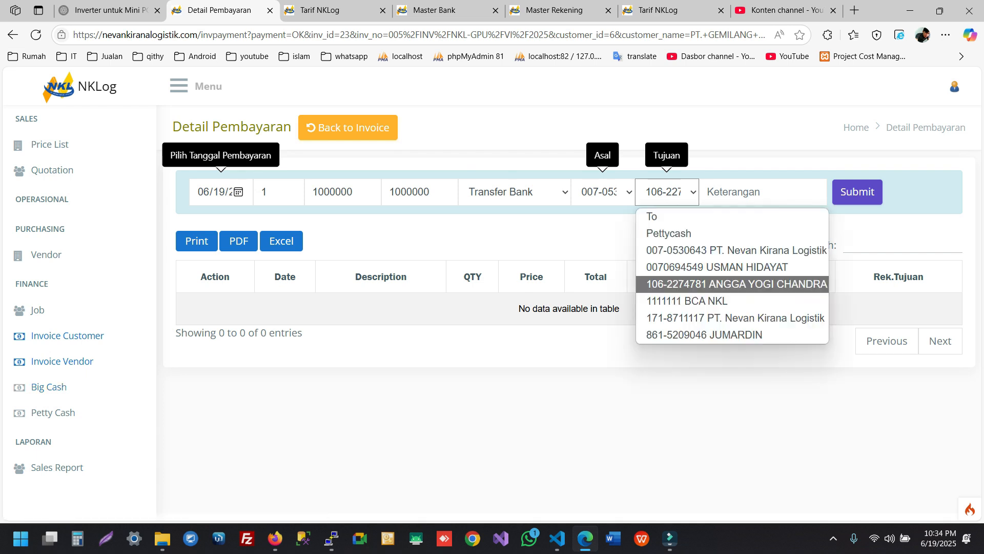
{"action": "left_click", "coordinate": [717, 267]}
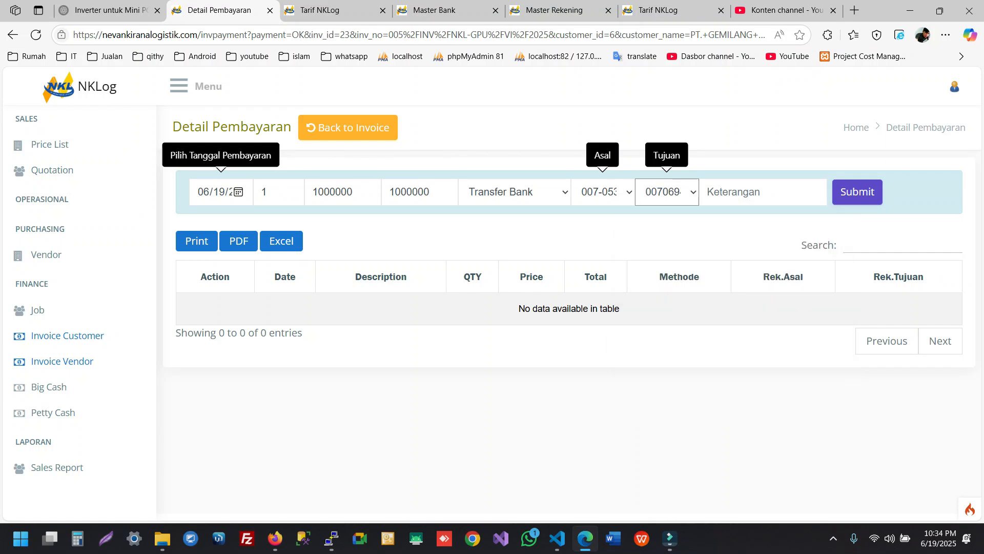
{"action": "left_click", "coordinate": [856, 191]}
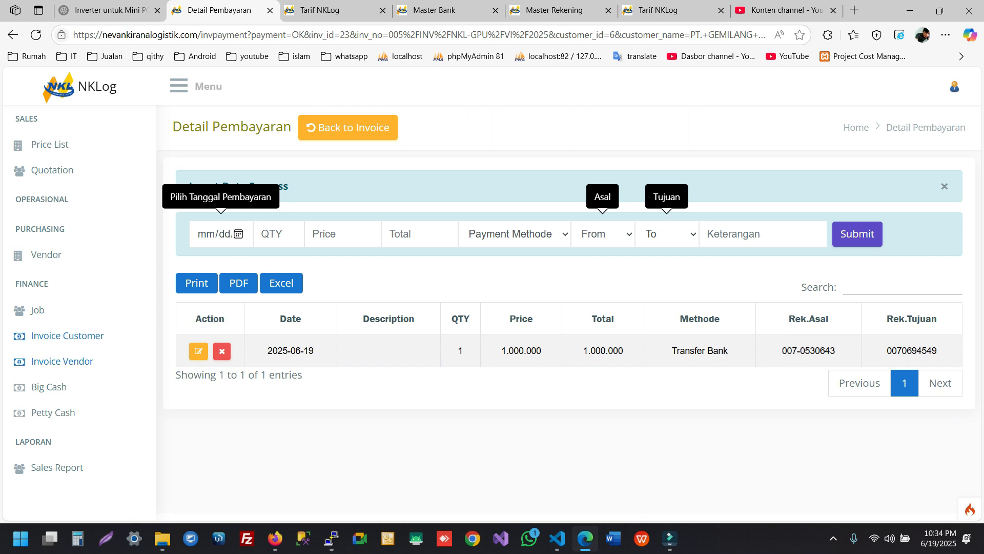
Open Big Cash in a new tab, check the entry for the invoice payment and return to the payment details
{"action": "right_click", "coordinate": [55, 387]}
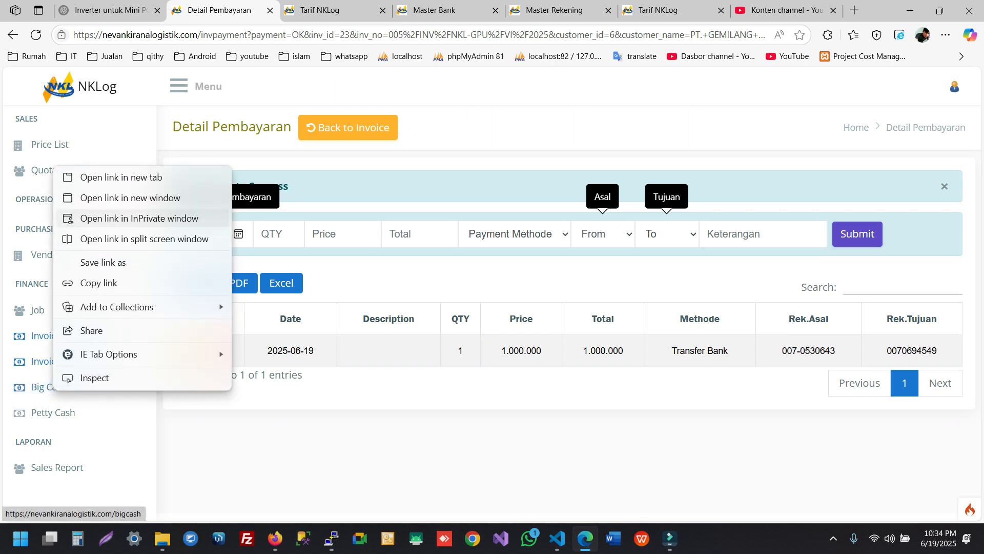
{"action": "left_click", "coordinate": [121, 177]}
{"action": "left_click", "coordinate": [301, 10]}
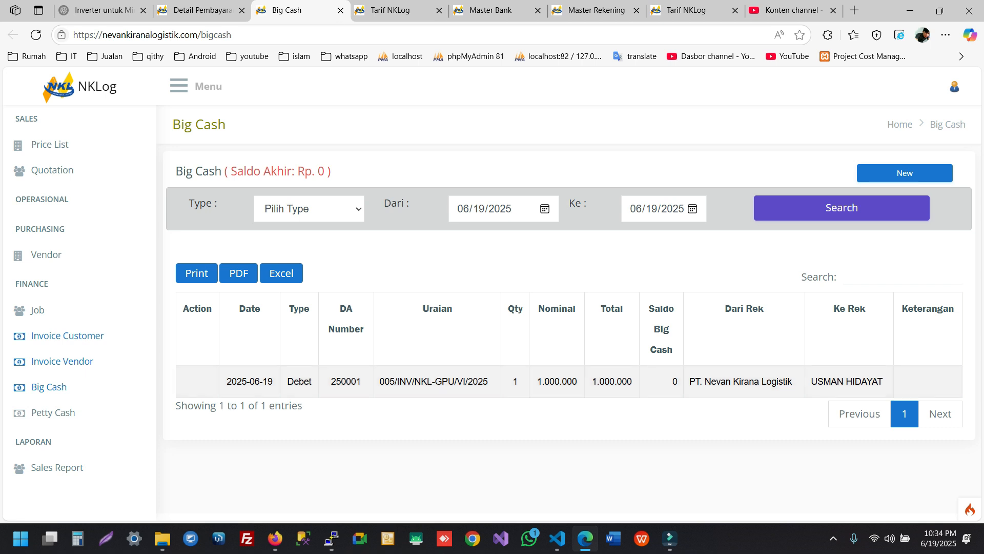
{"action": "left_click", "coordinate": [202, 11]}
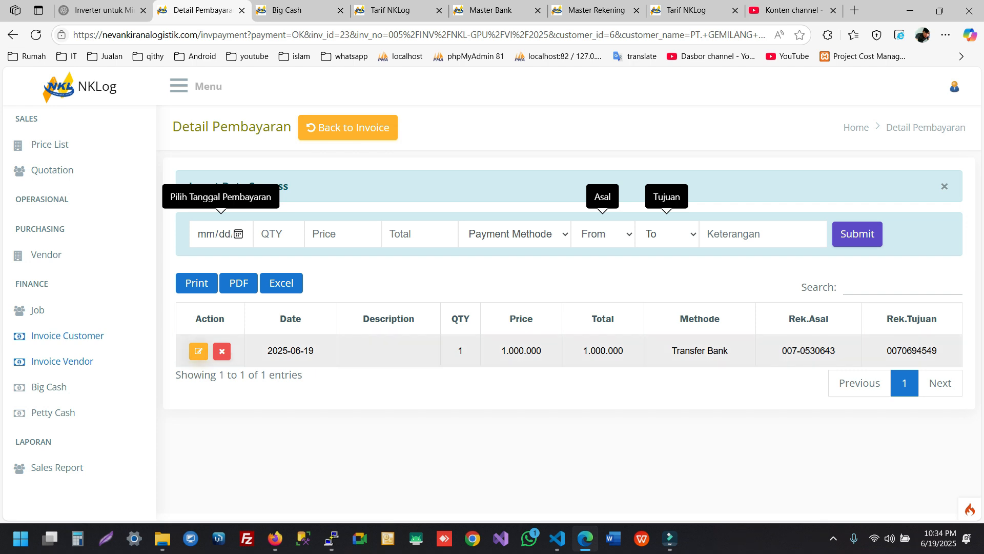
Edit the recorded payment to make Pettycash its destination and submit the update
{"action": "left_click", "coordinate": [199, 350]}
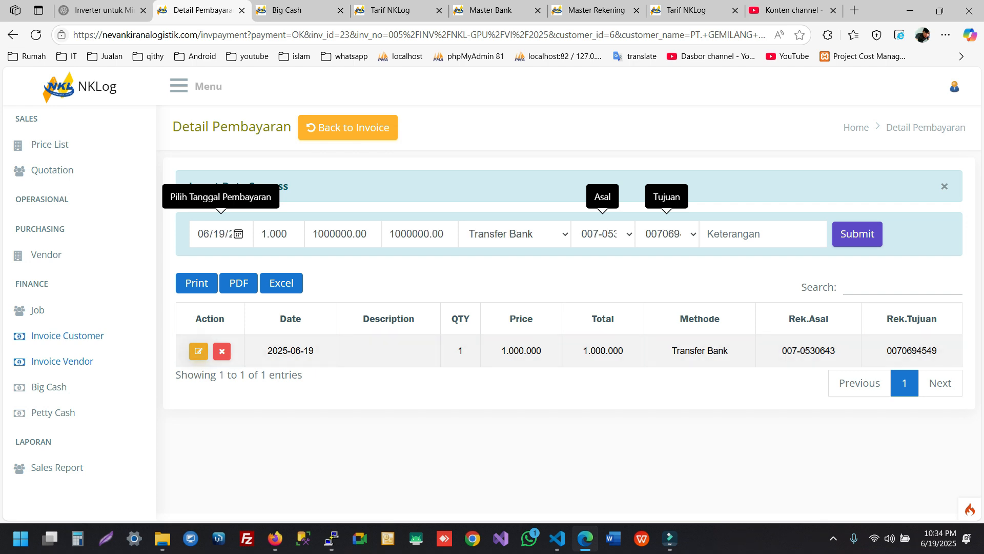
{"action": "left_click", "coordinate": [667, 234]}
{"action": "left_click", "coordinate": [670, 275]}
{"action": "left_click", "coordinate": [857, 234]}
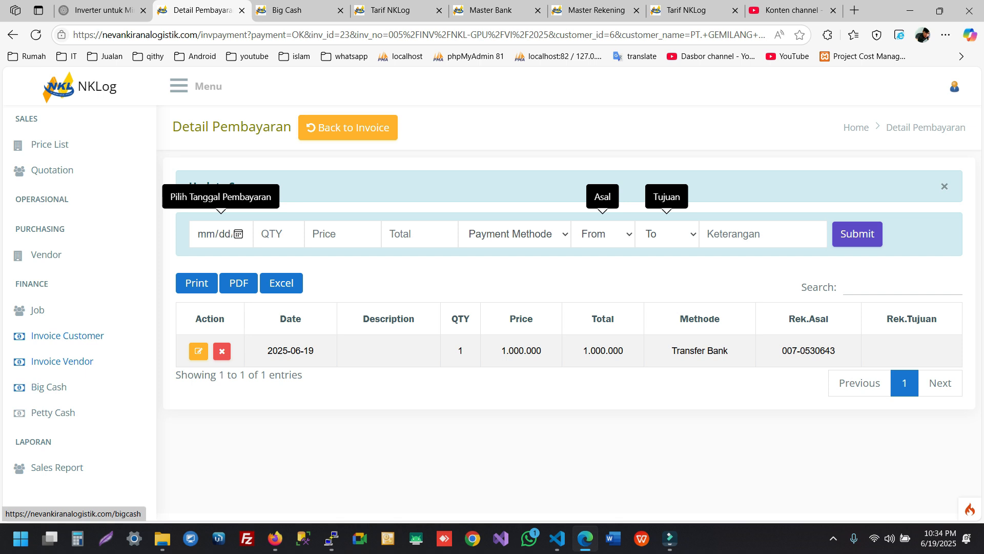
Open Big Cash and Petty Cash in new tabs to check how the updated payment is posted
{"action": "right_click", "coordinate": [61, 388]}
{"action": "left_click", "coordinate": [82, 171]}
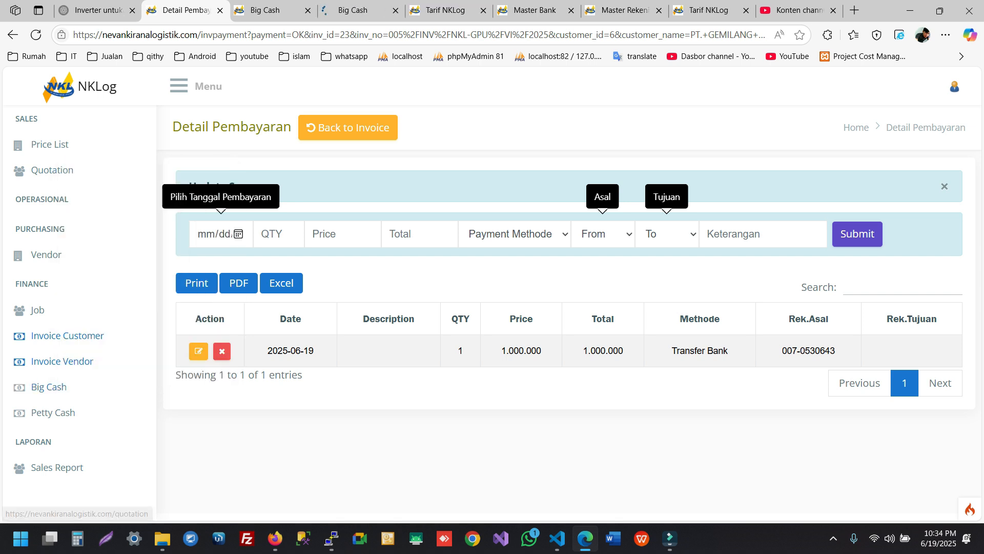
{"action": "left_click", "coordinate": [354, 10]}
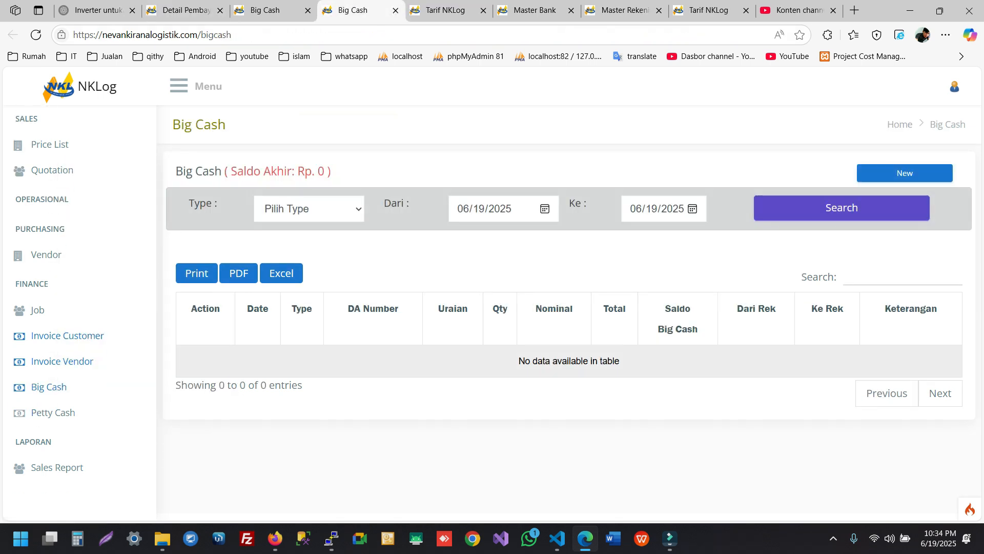
{"action": "right_click", "coordinate": [62, 410]}
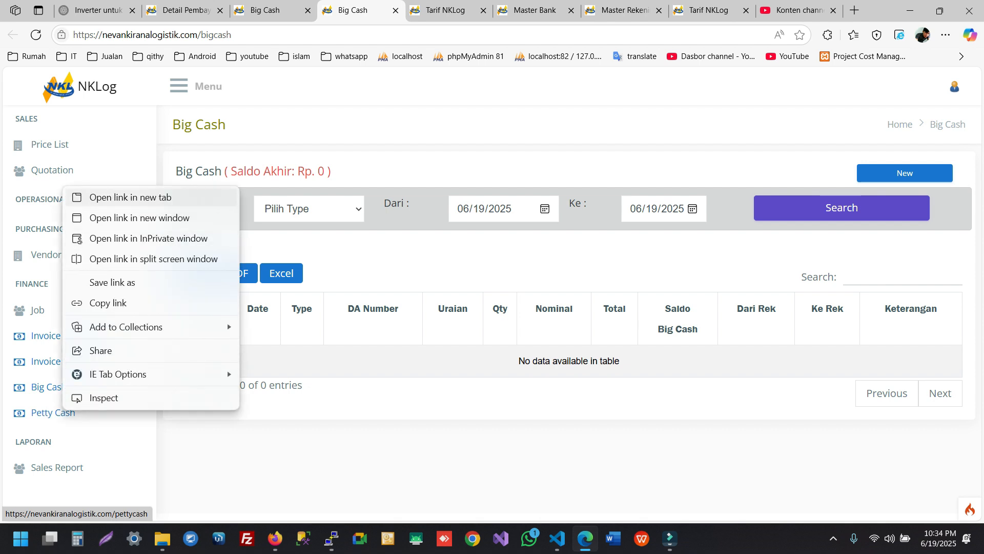
{"action": "left_click", "coordinate": [82, 197]}
{"action": "left_click", "coordinate": [405, 10]}
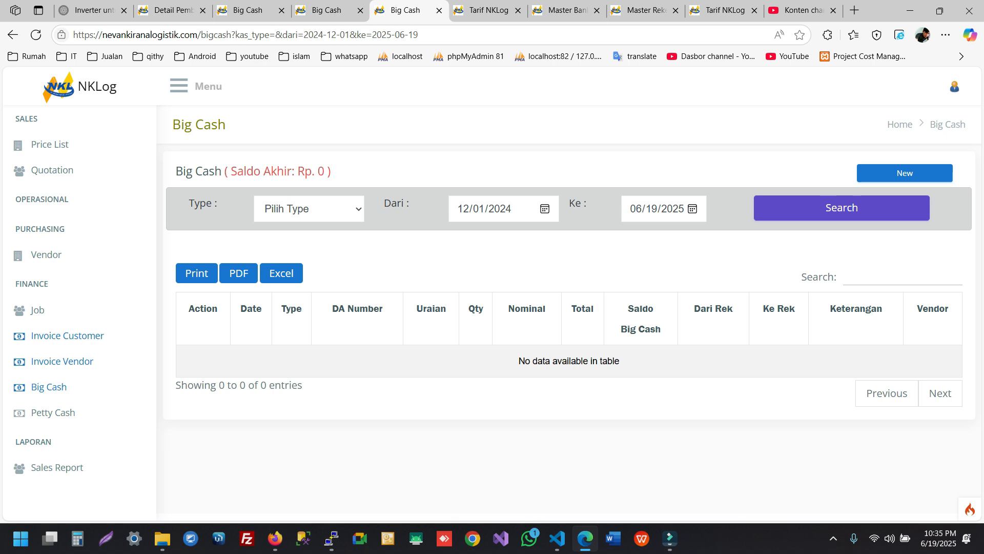
Check the Big Cash ending balance for the period from 12/01/2024, and return through the payment details to the customer invoices
{"action": "left_click", "coordinate": [545, 209]}
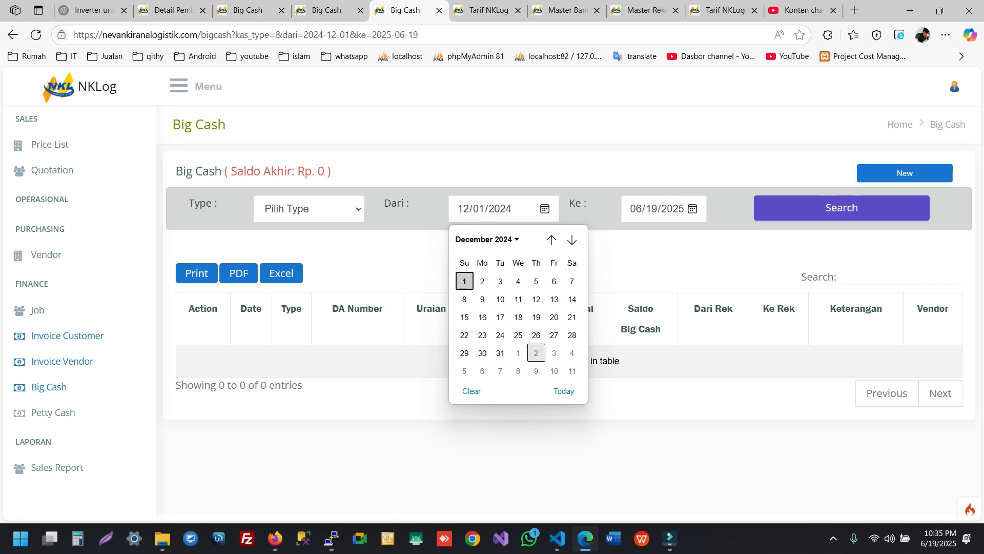
{"action": "left_click", "coordinate": [492, 451]}
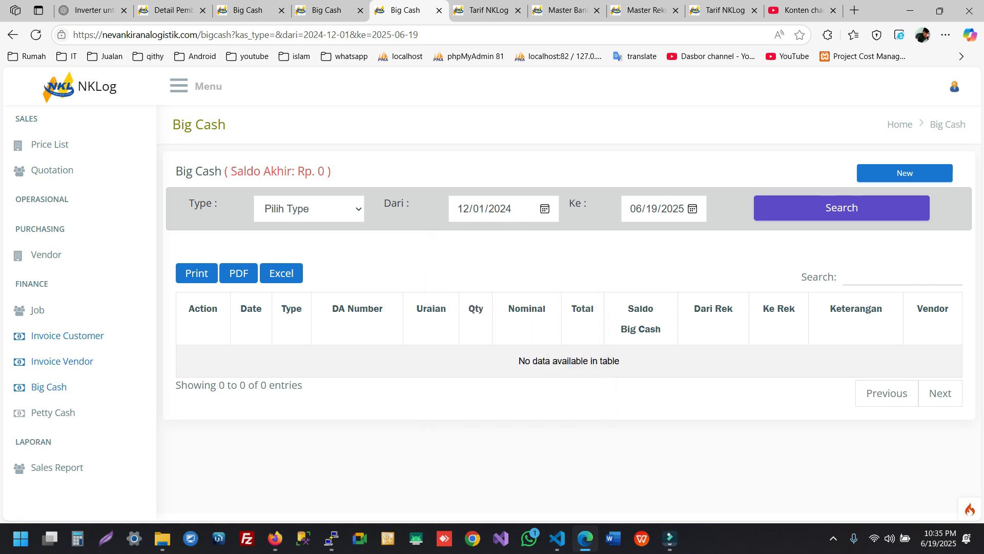
{"action": "left_click_drag", "start_coordinate": [243, 172], "coordinate": [318, 171]}
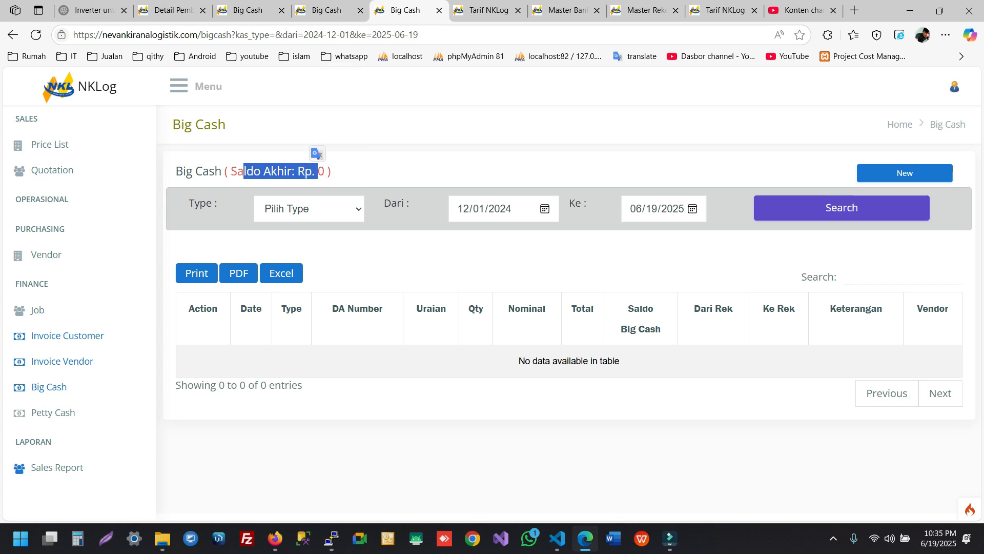
{"action": "left_click", "coordinate": [171, 11]}
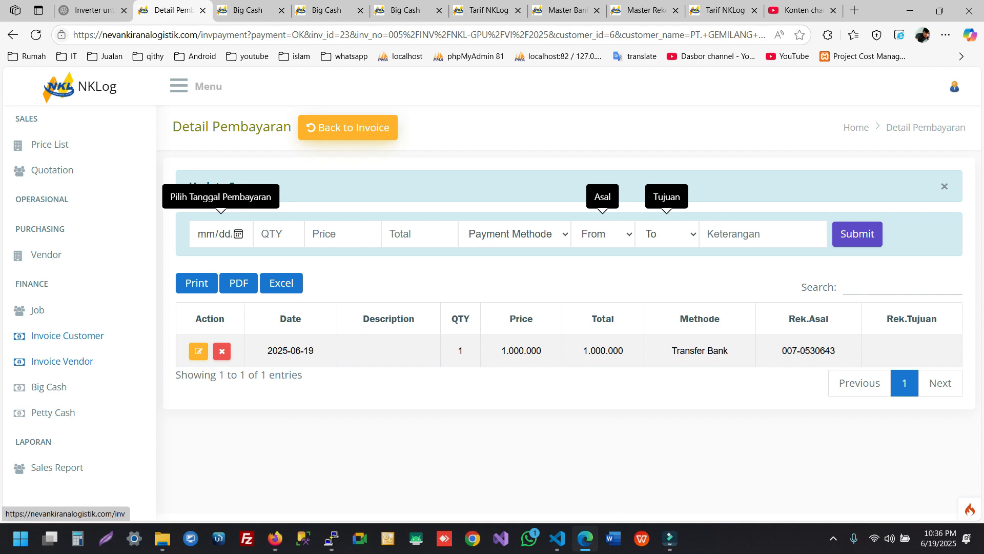
{"action": "left_click", "coordinate": [347, 127]}
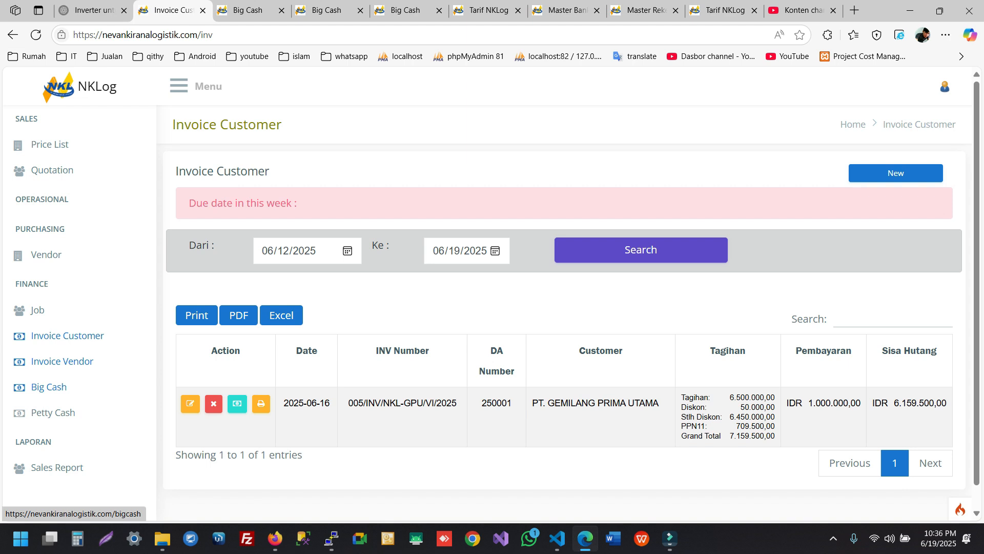
Start a new Big Cash entry of type Debet dated 06/19/2025, leaving the DA Number unselected
{"action": "left_click", "coordinate": [49, 387]}
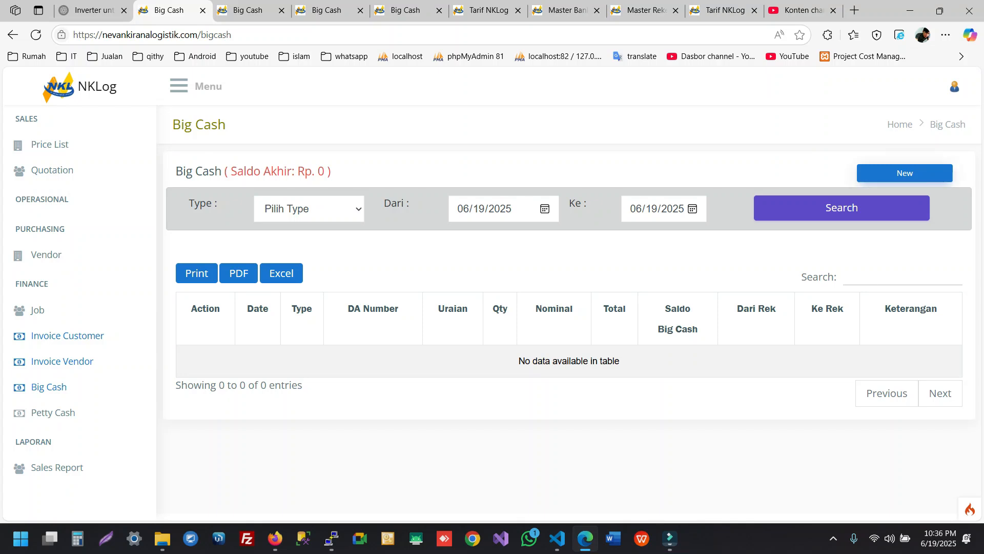
{"action": "left_click", "coordinate": [904, 173]}
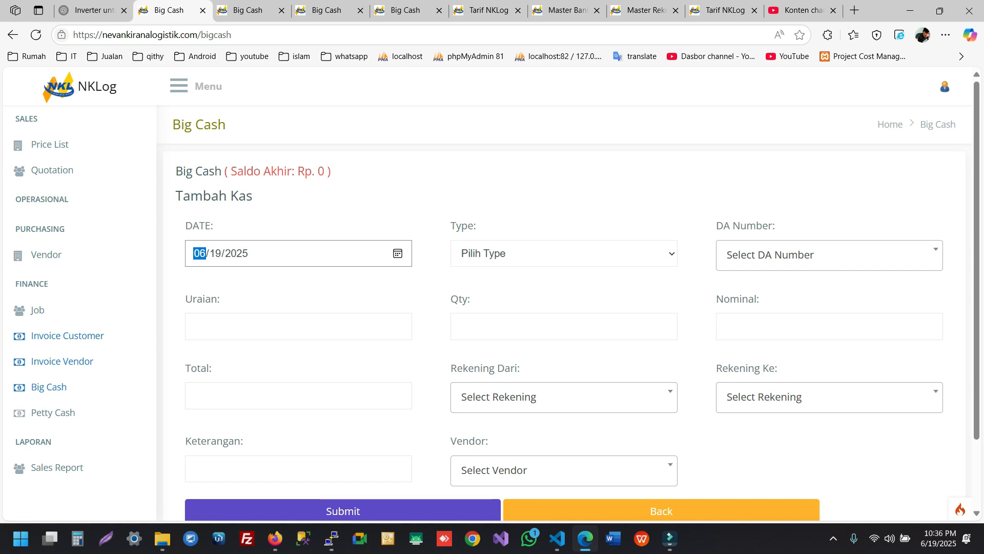
{"action": "left_click", "coordinate": [564, 253]}
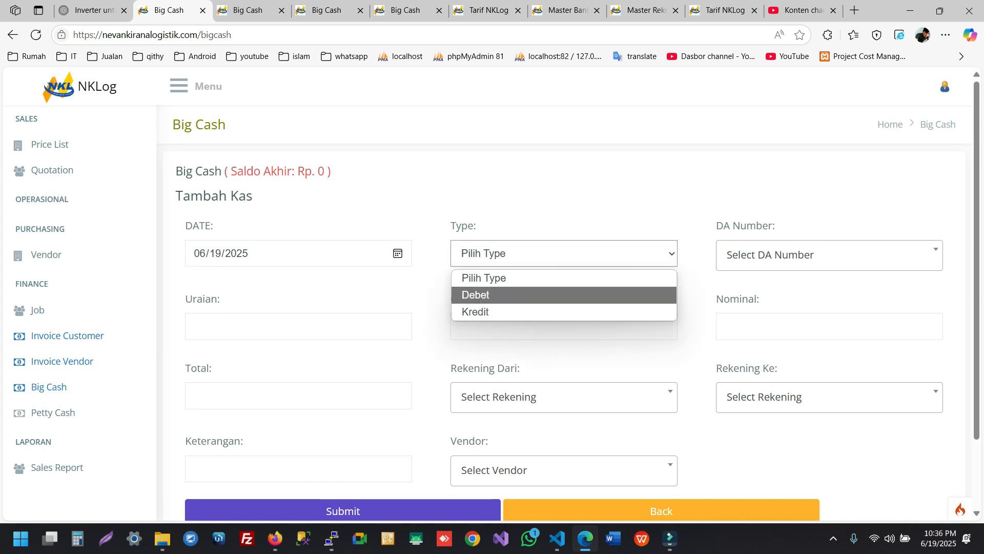
{"action": "left_click", "coordinate": [564, 295]}
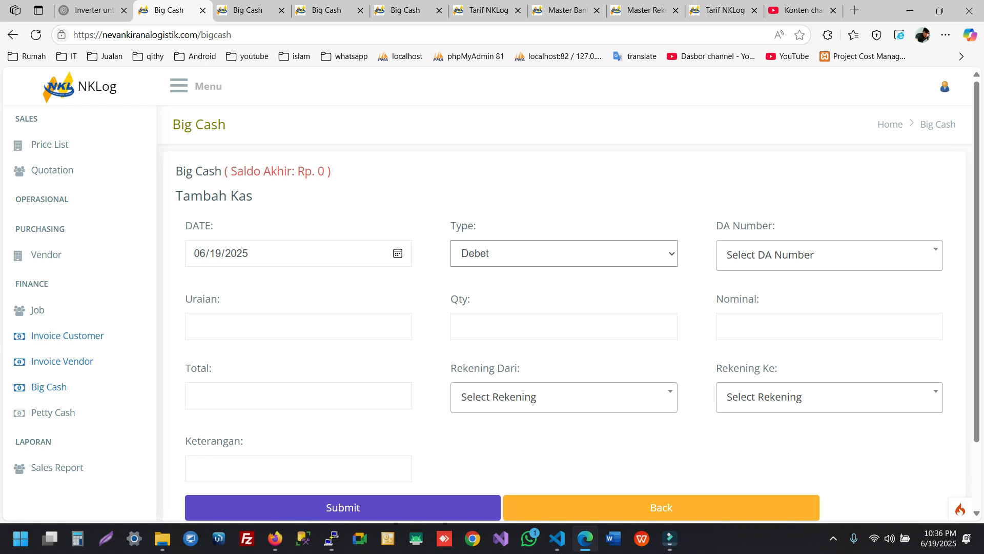
{"action": "left_click", "coordinate": [755, 248]}
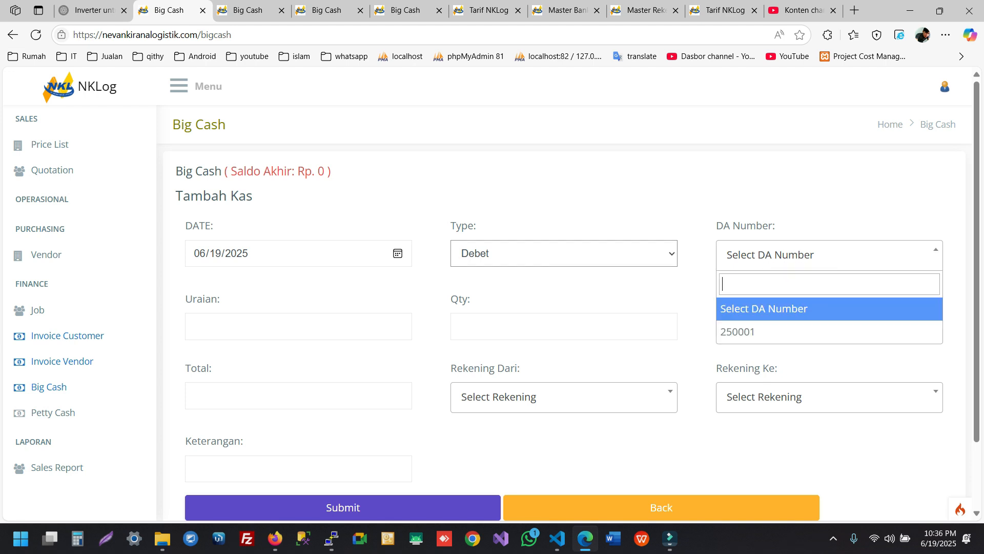
{"action": "left_click", "coordinate": [754, 248]}
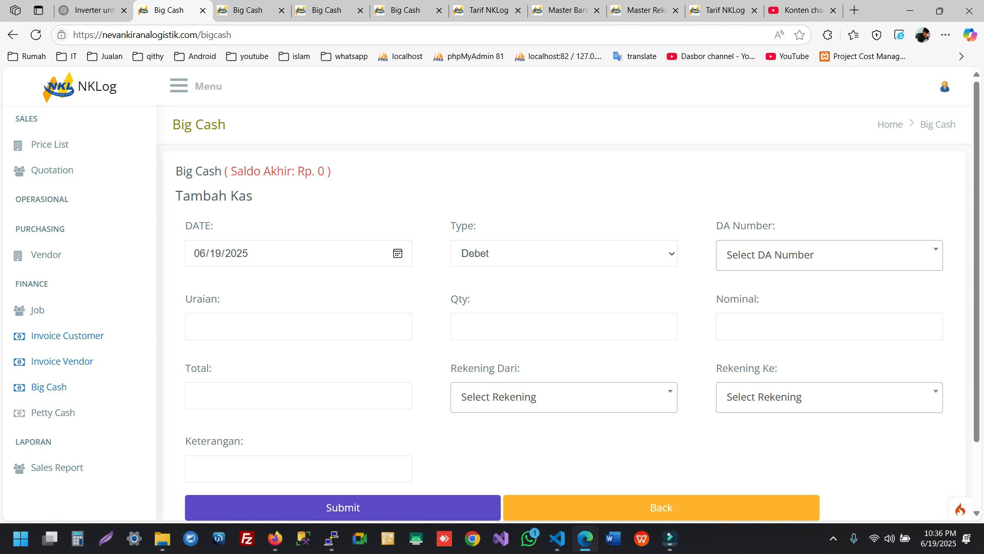
Fill in the debit entry with Uraian "Owner Stor Uang", Qty 1 and Nominal 5000000
{"action": "left_click", "coordinate": [298, 327]}
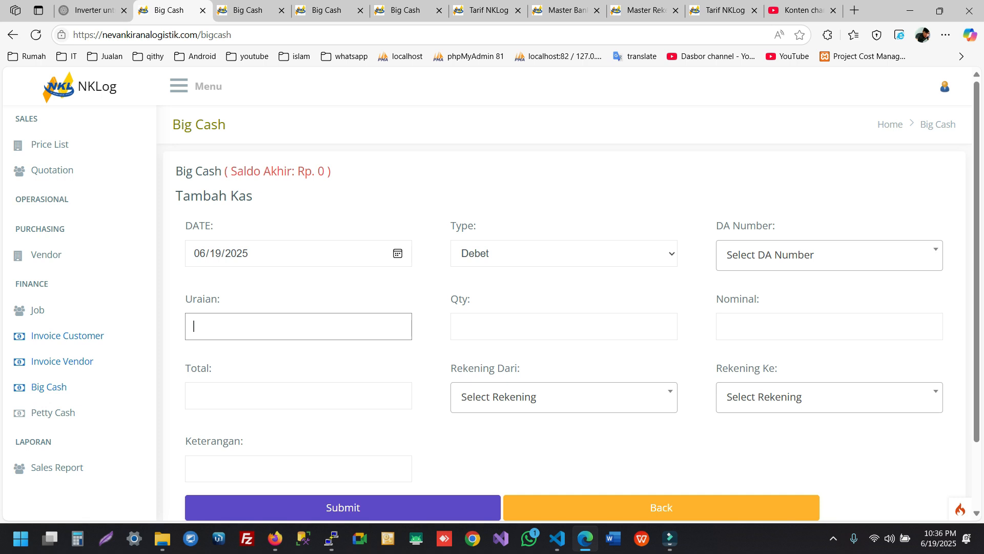
{"action": "type", "text": "Owner Stor Uang"}
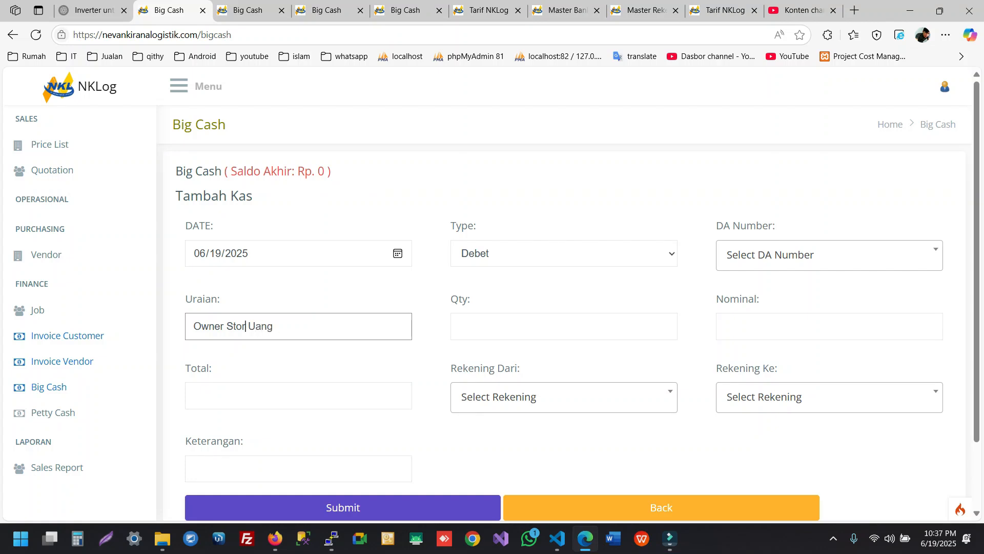
{"action": "key", "text": "Tab"}
{"action": "type", "text": "1"}
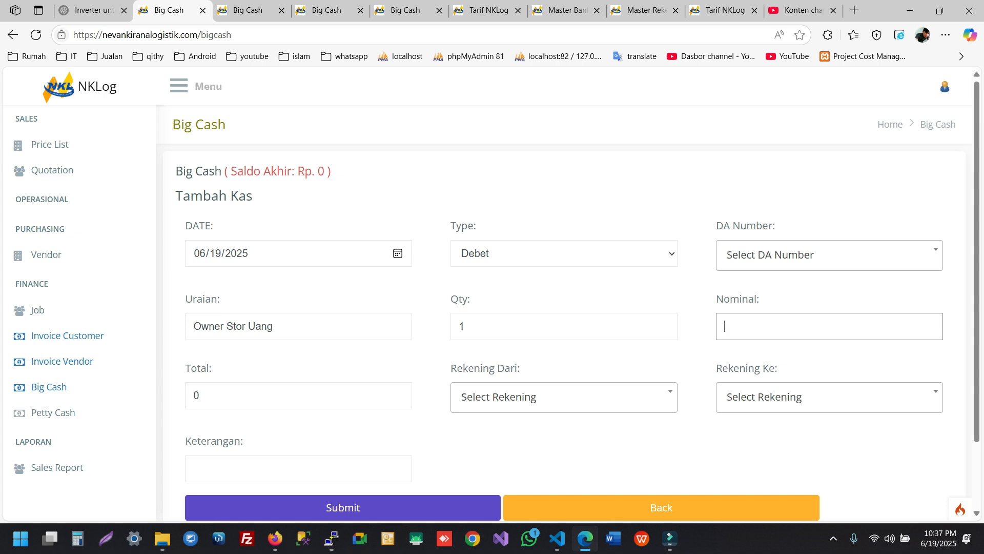
{"action": "type", "text": "5000000"}
{"action": "scroll", "coordinate": [564, 308], "scroll_direction": "down", "scroll_amount": 2}
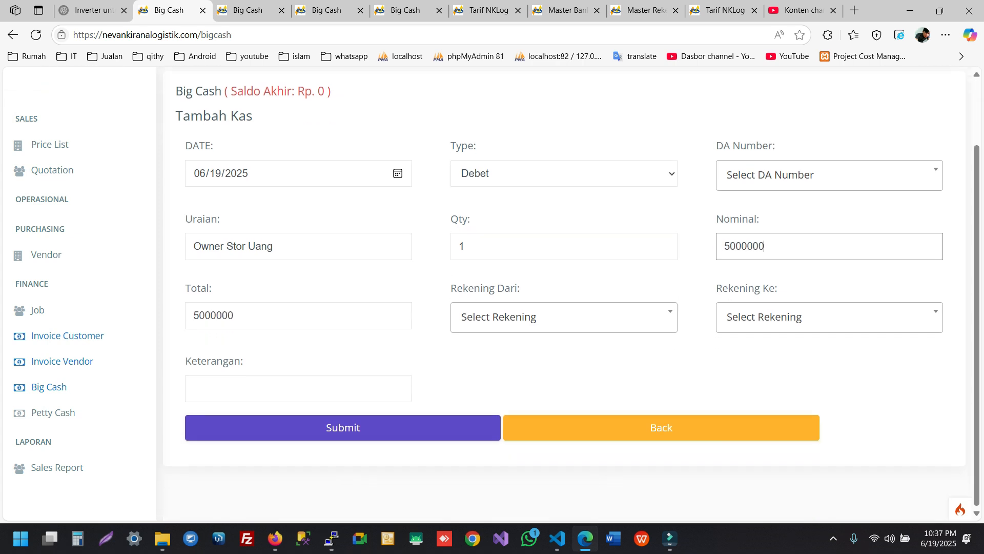
{"action": "scroll", "coordinate": [564, 307], "scroll_direction": "up", "scroll_amount": 1}
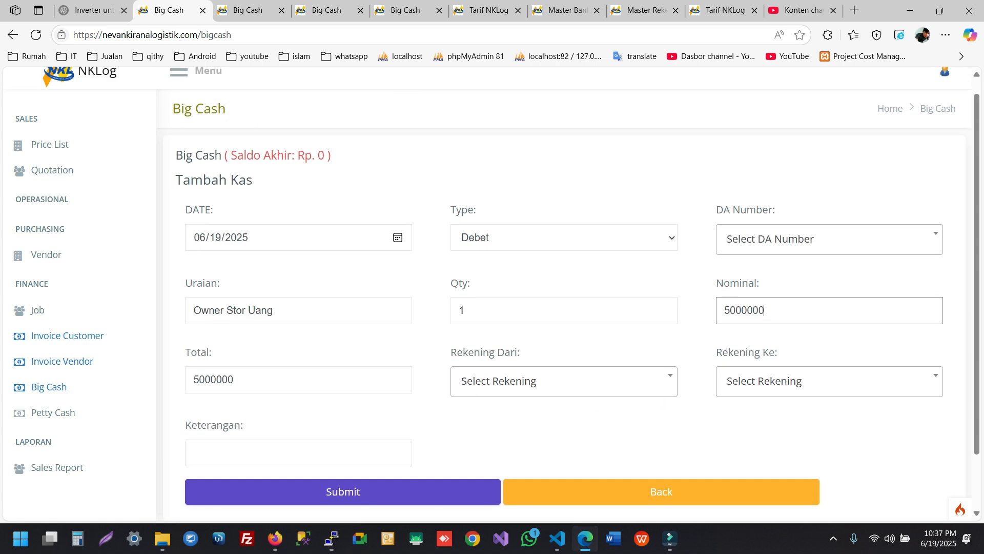
Leave the source account unselected, set the destination to the personal account listed just below BCA NKL, and submit the debit entry
{"action": "left_click", "coordinate": [564, 380]}
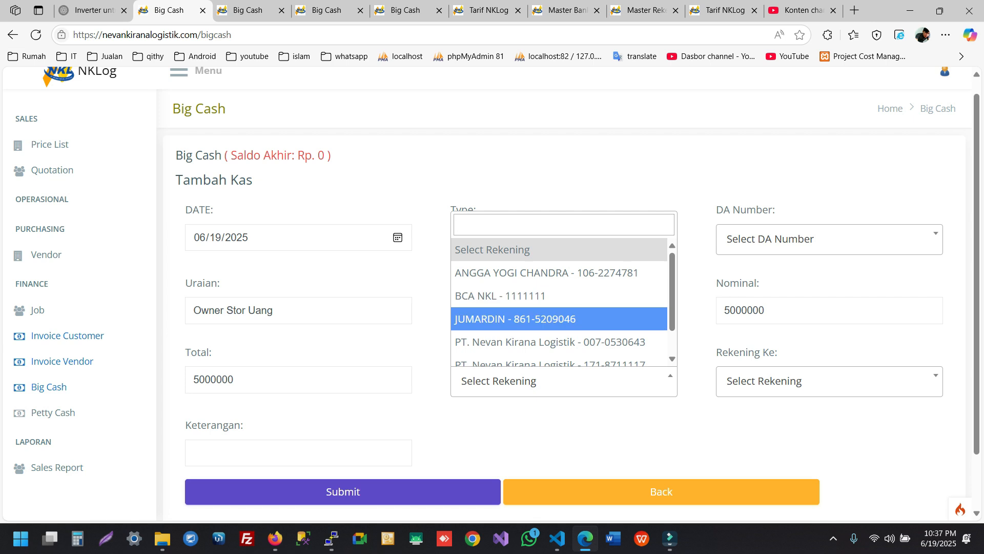
{"action": "left_click", "coordinate": [559, 250]}
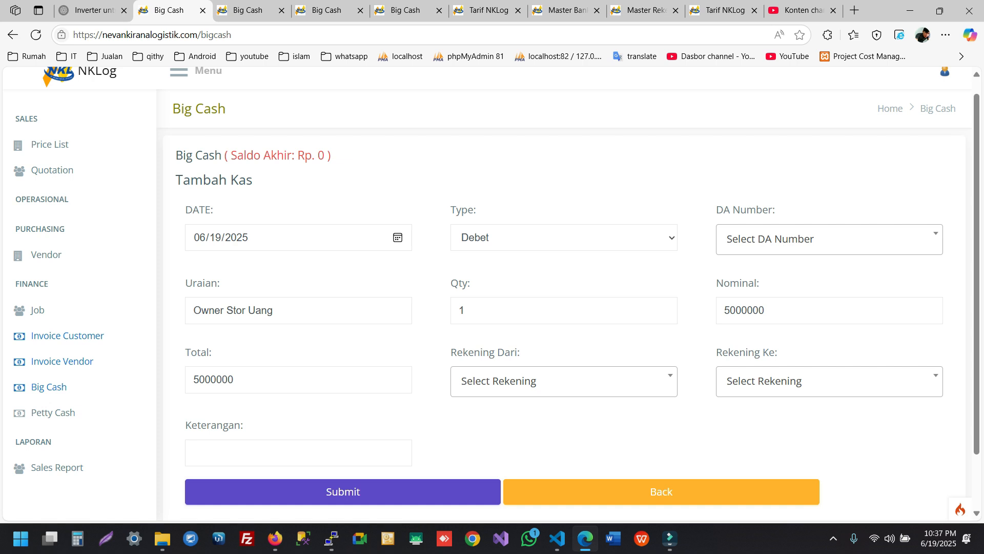
{"action": "left_click", "coordinate": [477, 379]}
{"action": "left_click", "coordinate": [476, 381]}
{"action": "left_click", "coordinate": [754, 382]}
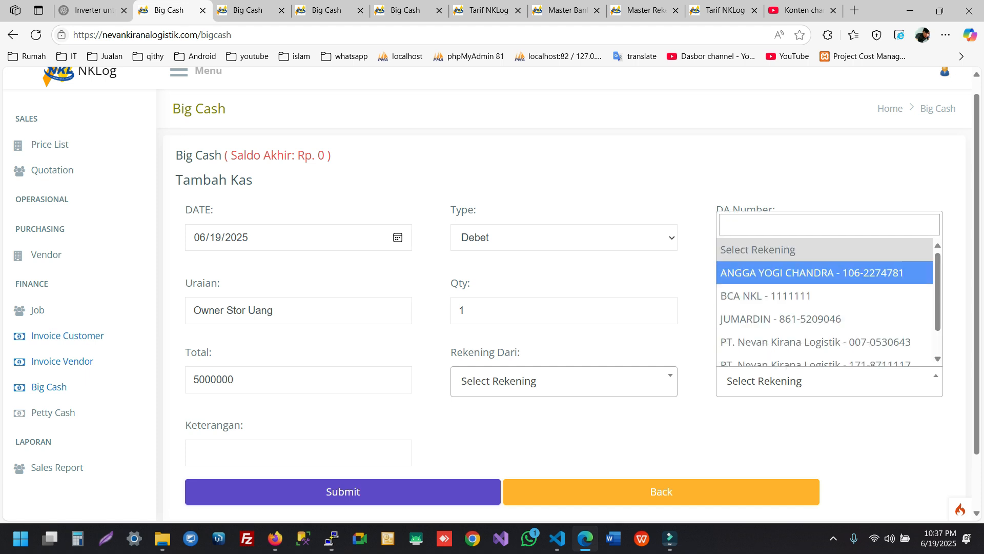
{"action": "key", "text": "Down"}
{"action": "key", "text": "Return"}
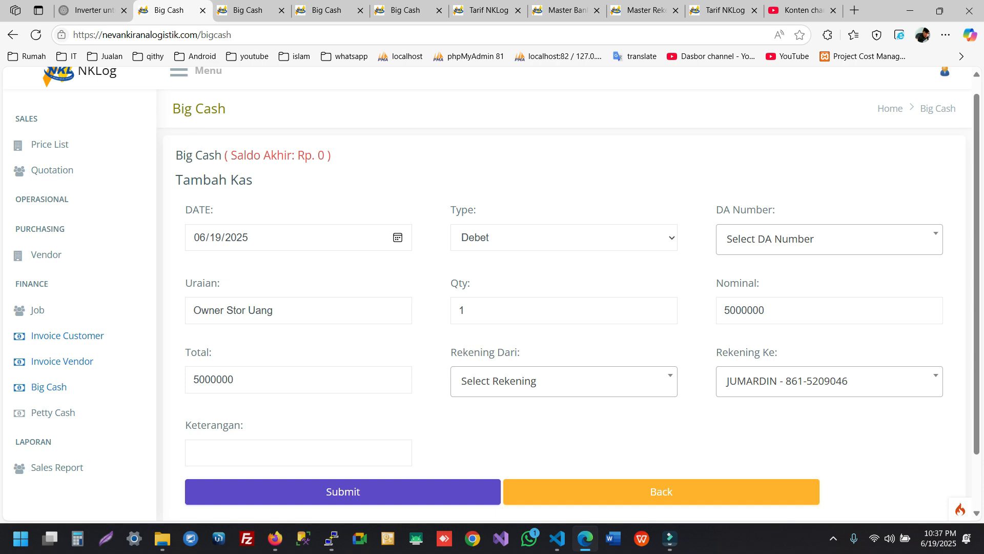
{"action": "left_click", "coordinate": [342, 491]}
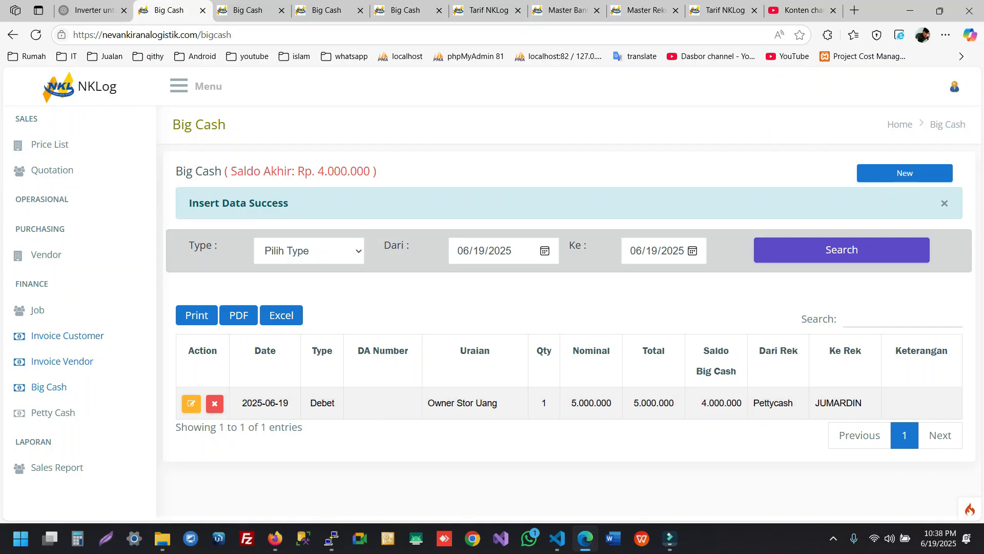
Search the Big Cash entries for the period from 10/29/2023 to 06/19/2025
{"action": "left_click", "coordinate": [545, 250]}
{"action": "left_click", "coordinate": [552, 282]}
{"action": "left_click", "coordinate": [551, 281]}
{"action": "left_click", "coordinate": [551, 282]}
{"action": "left_click", "coordinate": [552, 281]}
{"action": "left_click", "coordinate": [551, 281]}
{"action": "left_click", "coordinate": [552, 281]}
{"action": "left_click", "coordinate": [551, 282]}
{"action": "left_click", "coordinate": [551, 281]}
{"action": "left_click", "coordinate": [552, 281]}
{"action": "left_click", "coordinate": [551, 281]}
{"action": "left_click", "coordinate": [551, 282]}
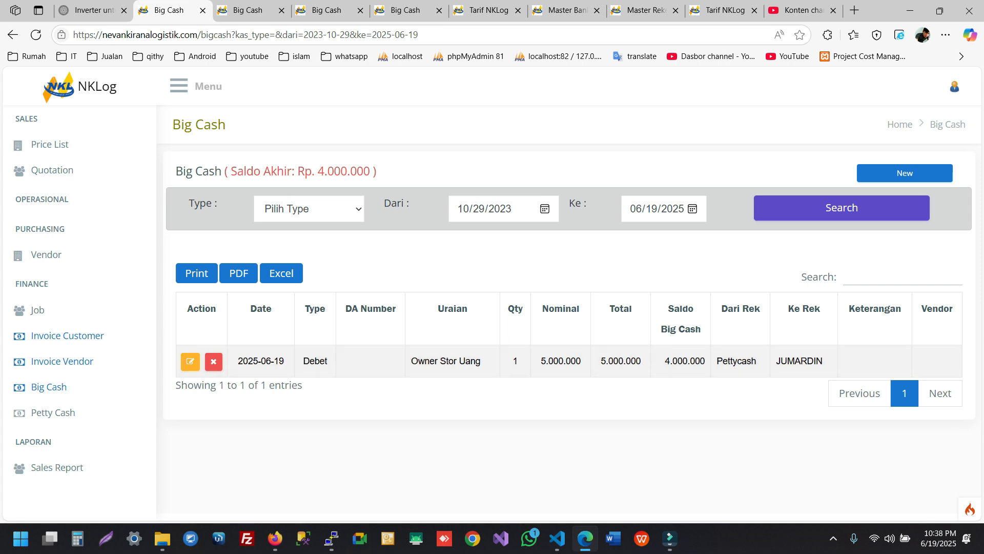
Start a new Big Cash entry of type Kredit with Uraian "Penarikan oleh Owner", Qty 1 and Nominal 500000
{"action": "left_click", "coordinate": [904, 173]}
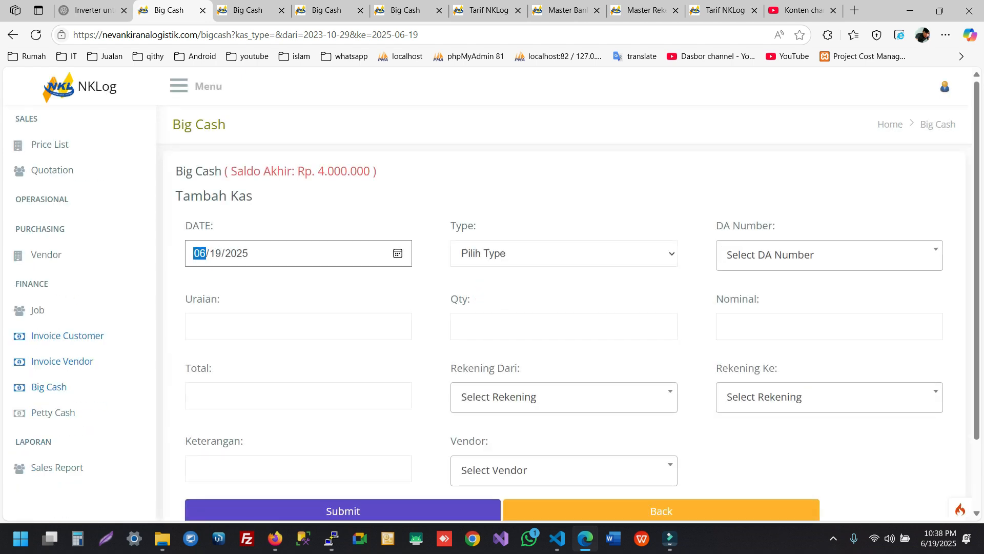
{"action": "left_click", "coordinate": [564, 254]}
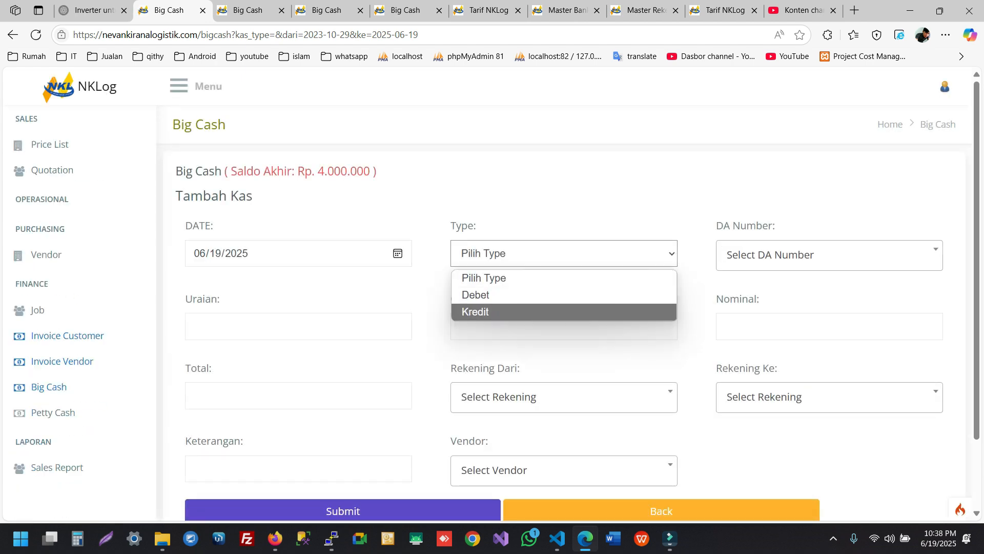
{"action": "left_click", "coordinate": [513, 312]}
{"action": "left_click", "coordinate": [298, 326]}
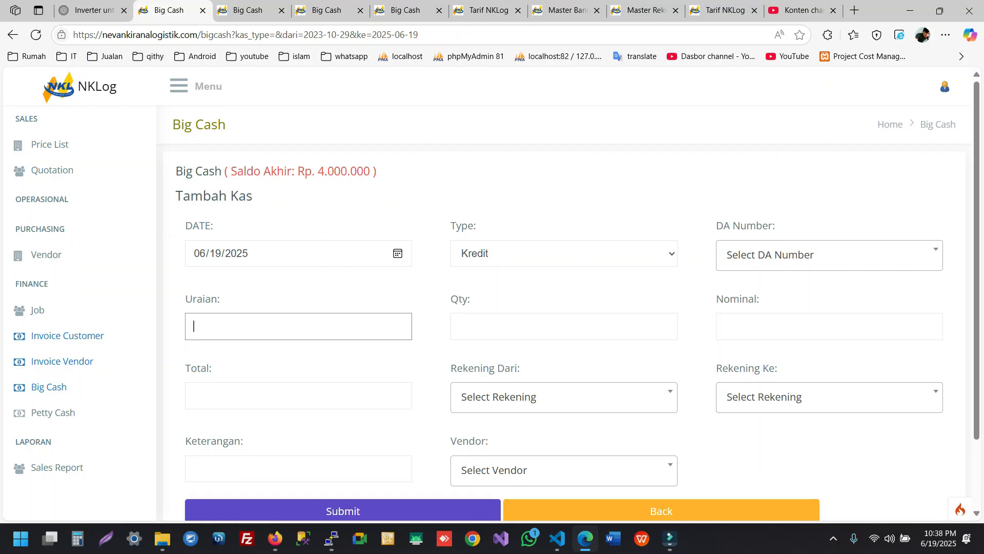
{"action": "type", "text": "Penarikan oleh Owner"}
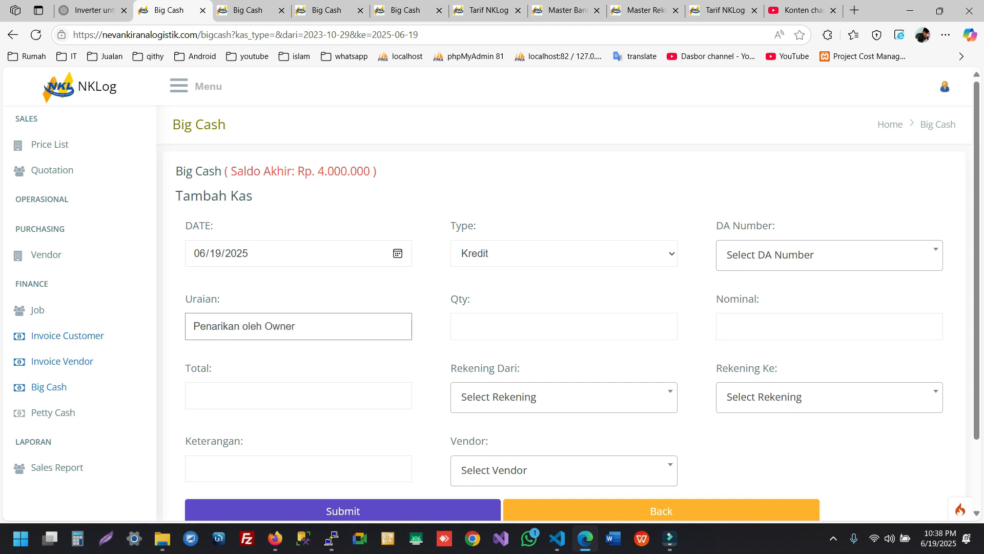
{"action": "key", "text": "Tab"}
{"action": "type", "text": "1"}
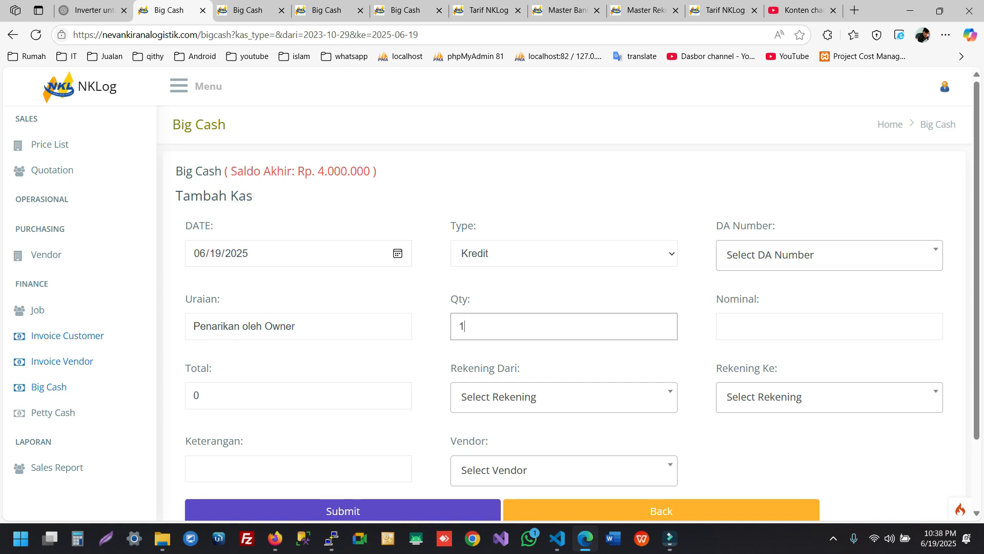
{"action": "key", "text": "Tab"}
{"action": "type", "text": "500000"}
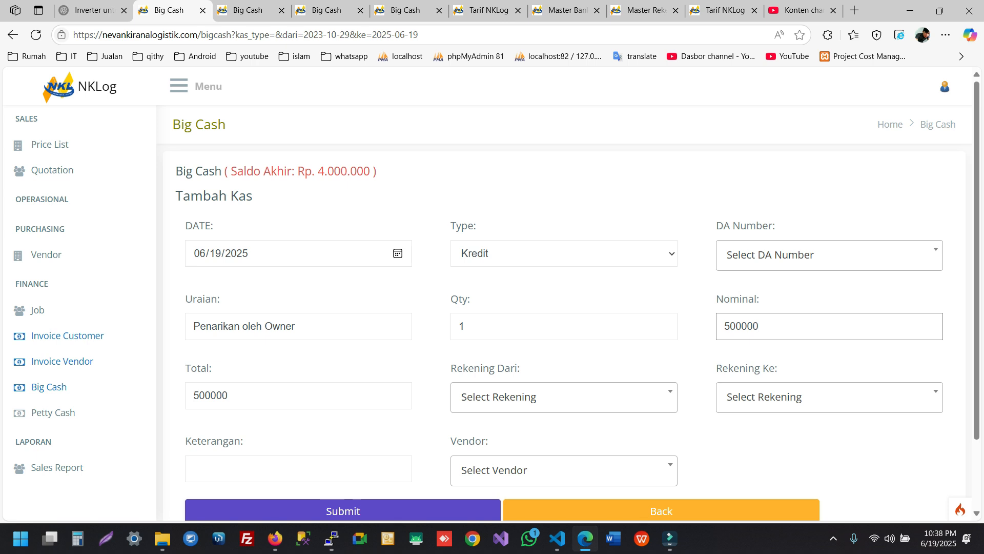
Set the Kredit entry's source account (Rekening Dari) to the personal account listed just below BCA NKL
{"action": "scroll", "coordinate": [510, 296], "scroll_direction": "down", "scroll_amount": 2}
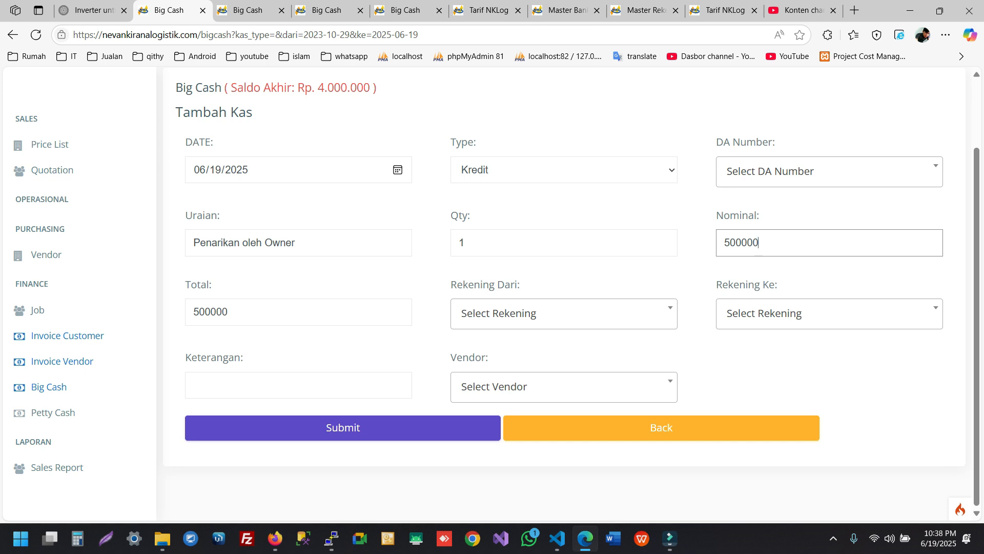
{"action": "left_click", "coordinate": [564, 313]}
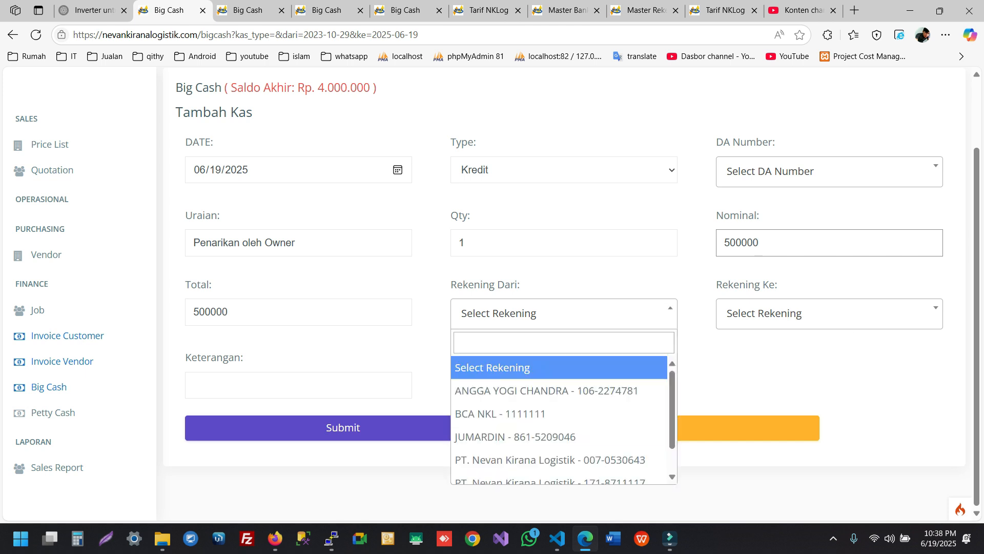
{"action": "key", "text": "Down"}
{"action": "key", "text": "Down"}
{"action": "key", "text": "Down"}
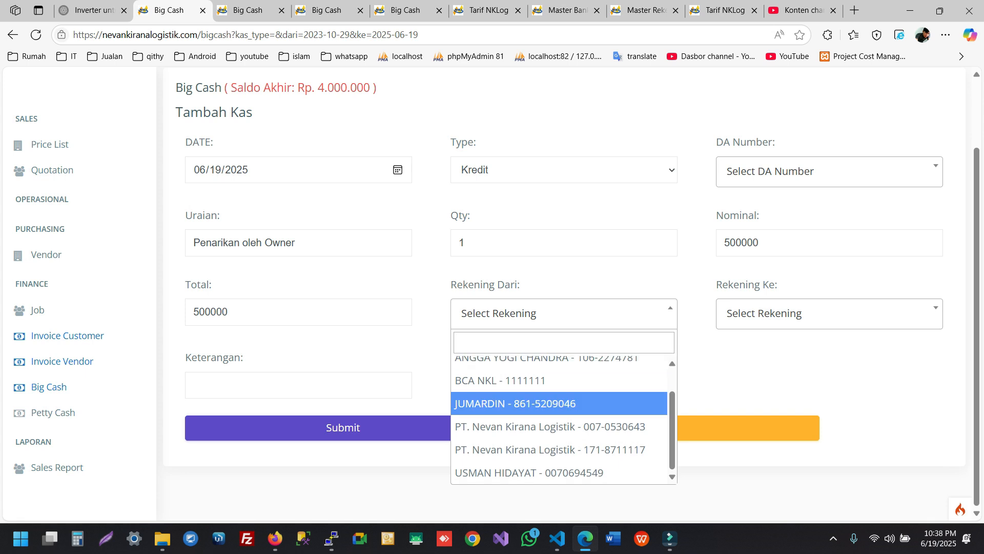
{"action": "key", "text": "Return"}
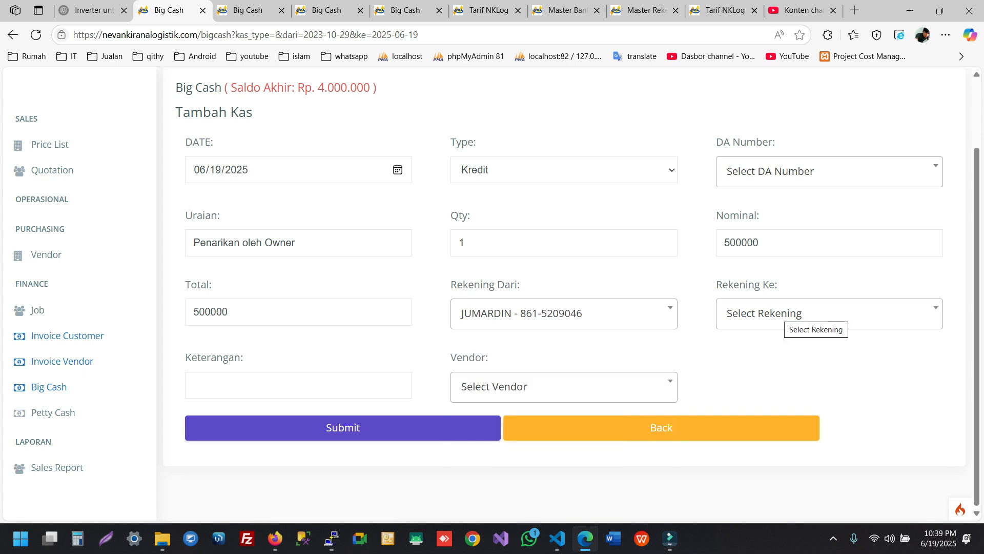
Leave the destination account (Rekening Ke) unselected and submit the owner withdrawal entry
{"action": "left_click", "coordinate": [784, 313]}
{"action": "key", "text": "Down"}
{"action": "key", "text": "Down"}
{"action": "key", "text": "Down"}
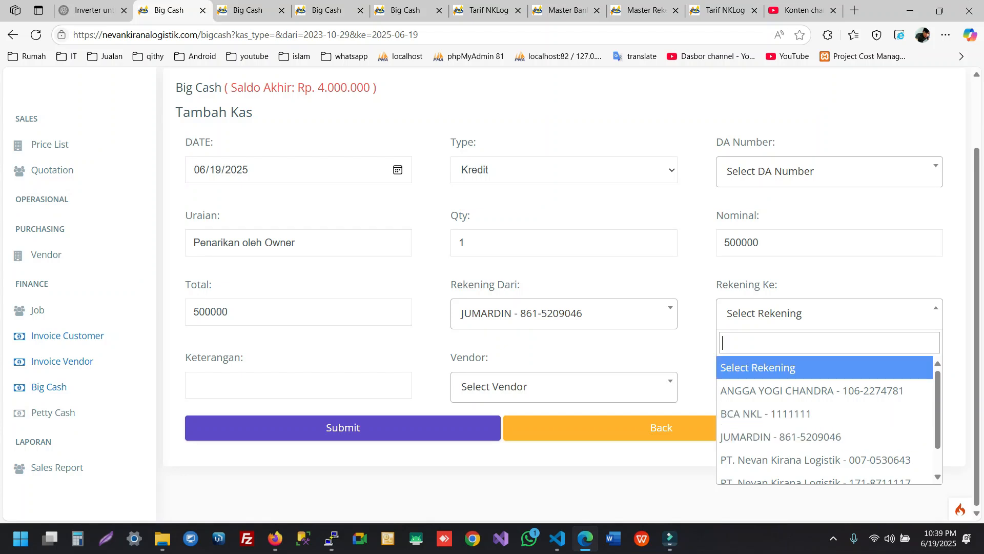
{"action": "left_click", "coordinate": [918, 365]}
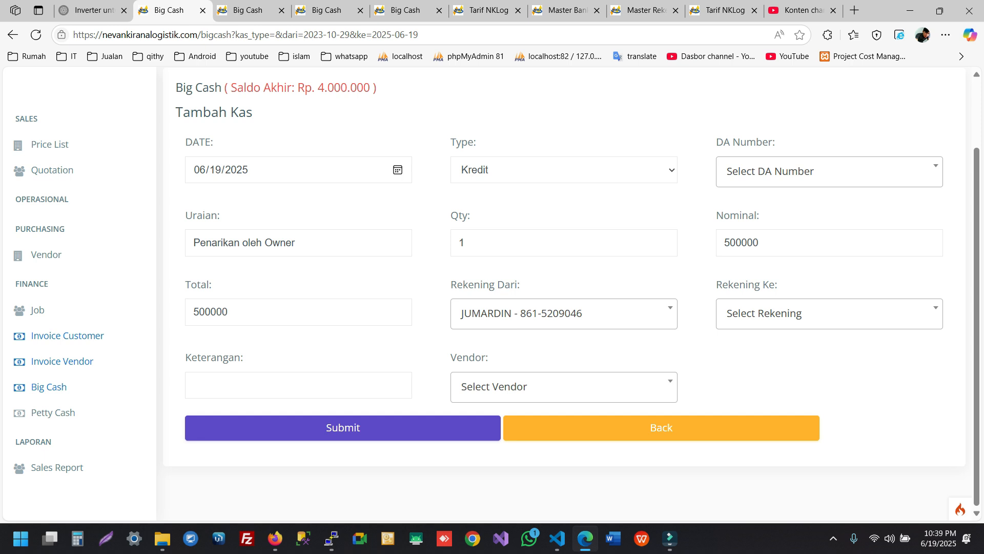
{"action": "left_click", "coordinate": [343, 427]}
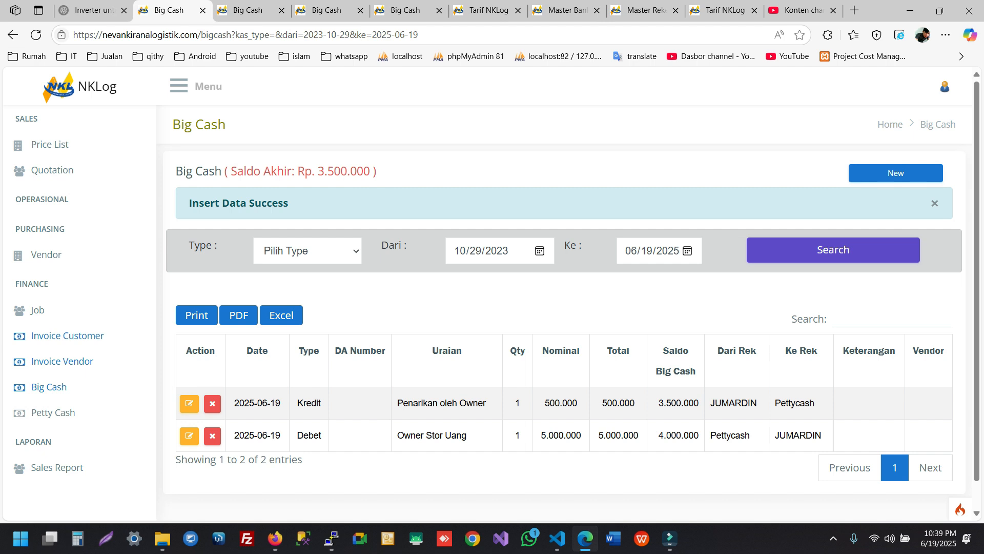
Start a new Petty Cash entry of type Kredit for DA Number 250001
{"action": "left_click", "coordinate": [51, 412]}
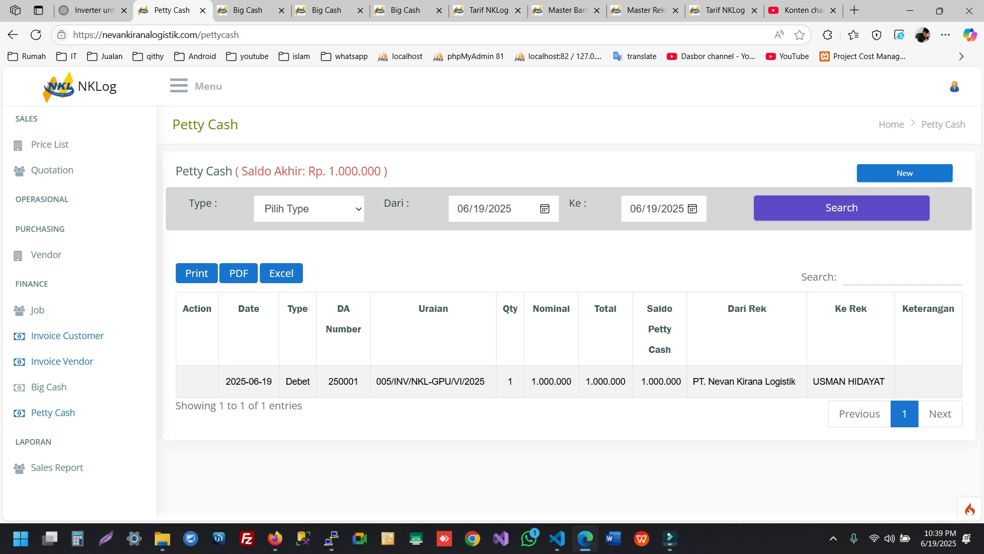
{"action": "left_click", "coordinate": [905, 172]}
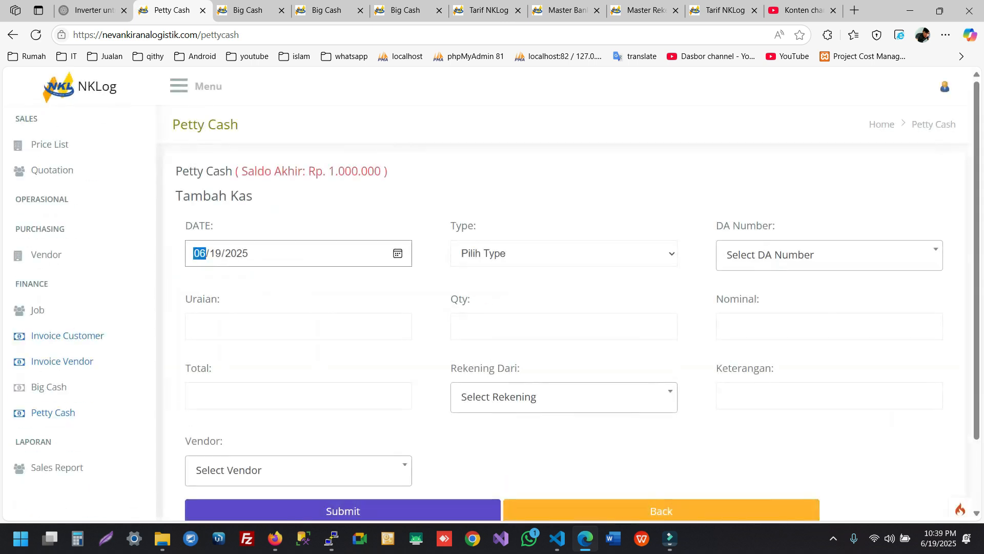
{"action": "left_click", "coordinate": [564, 253]}
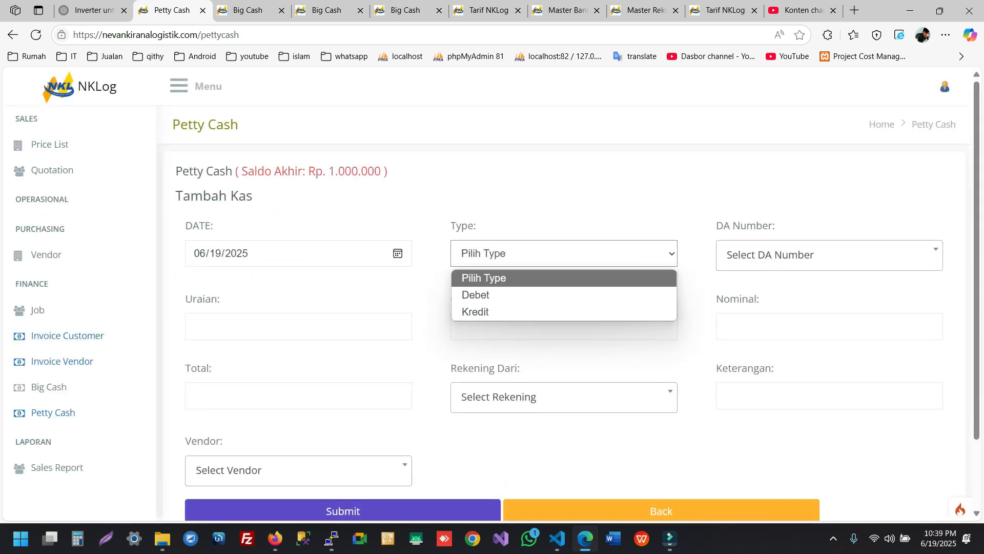
{"action": "left_click", "coordinate": [564, 312]}
{"action": "left_click", "coordinate": [829, 254]}
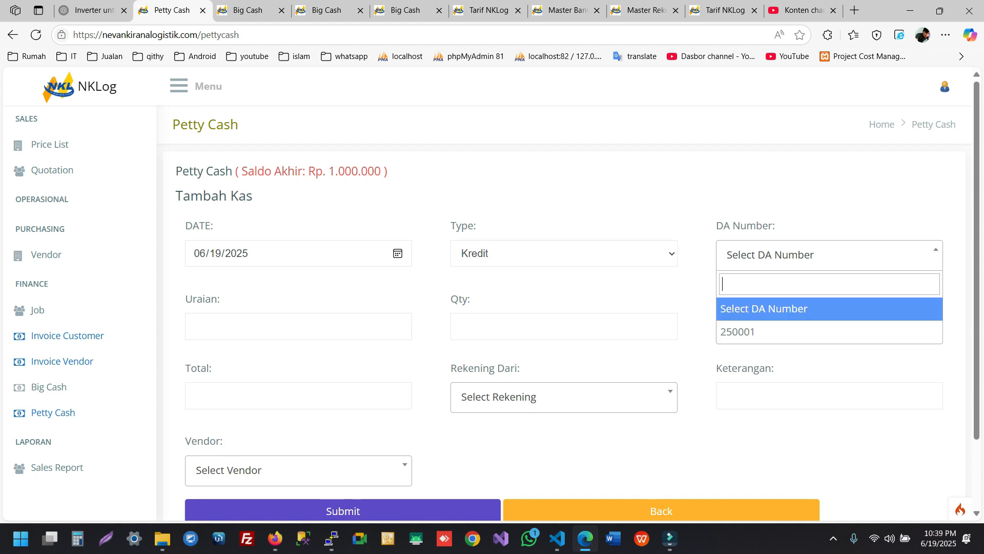
{"action": "left_click", "coordinate": [779, 332]}
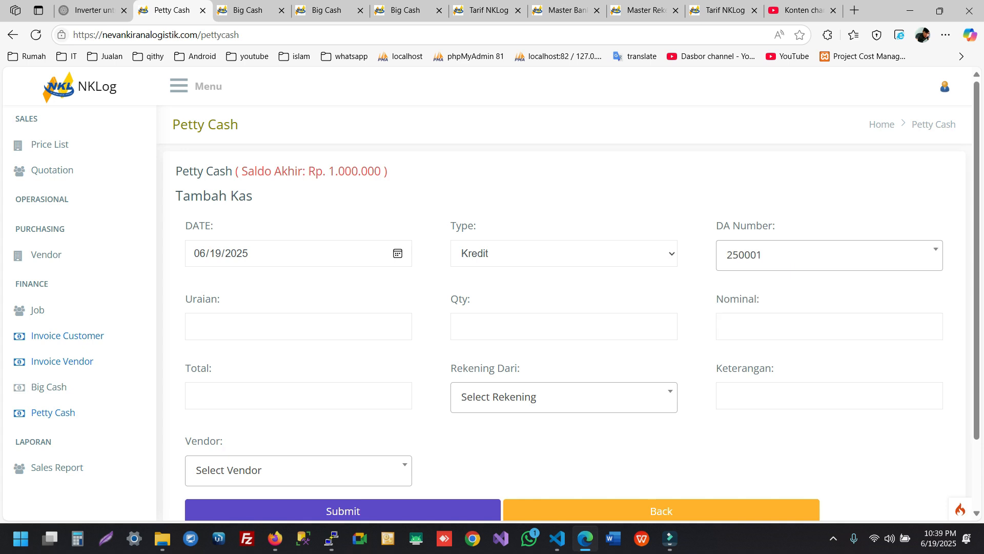
Fill in the petty cash entry with Uraian "Bensin", Qty 1 and Nominal 100000
{"action": "left_click", "coordinate": [299, 326]}
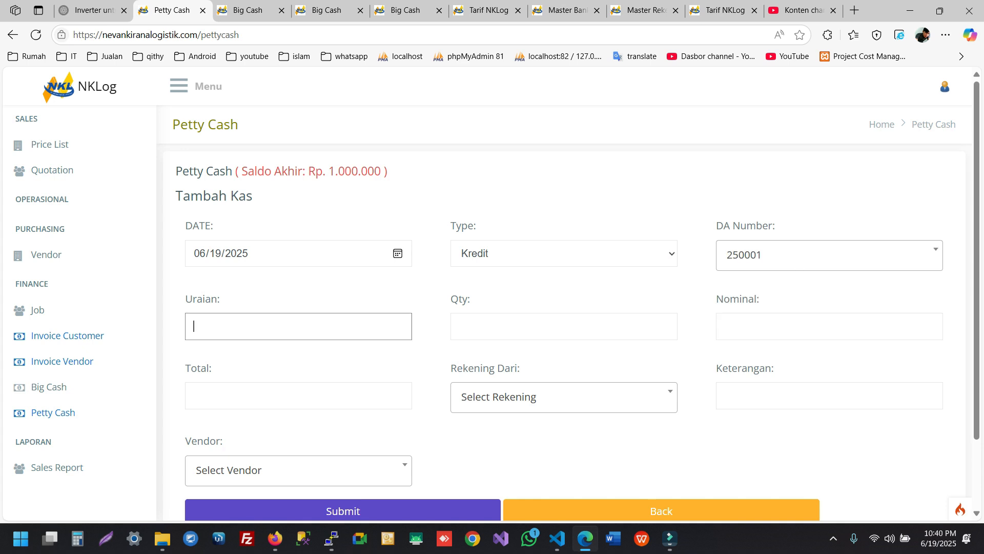
{"action": "type", "text": "Bensin"}
{"action": "key", "text": "Tab"}
{"action": "type", "text": "1"}
{"action": "key", "text": "Tab"}
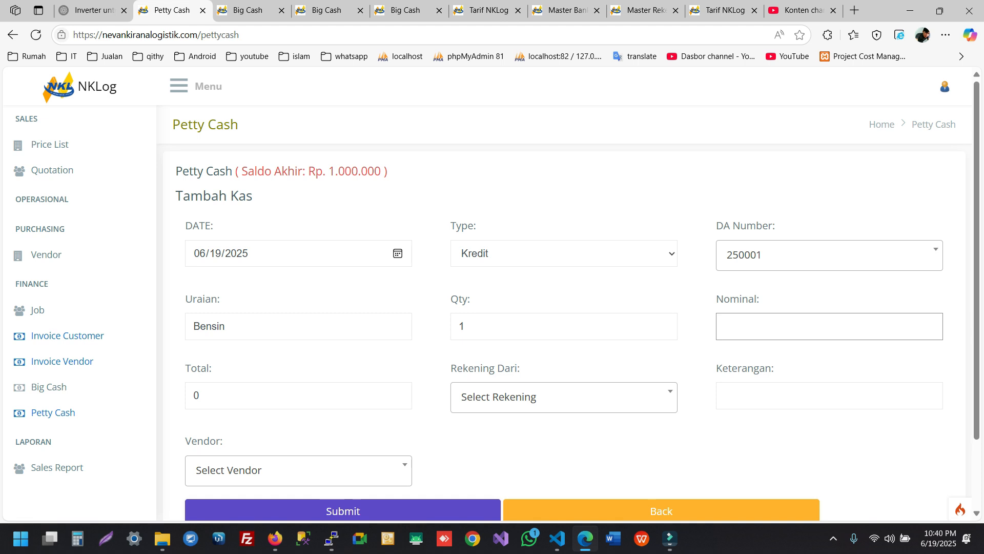
{"action": "type", "text": "100000"}
Set the petty cash entry's vendor to the individual listed just above CV. CAKRAWALA UTAMA PANTOLOAN
{"action": "scroll", "coordinate": [328, 389], "scroll_direction": "down", "scroll_amount": 2}
{"action": "left_click", "coordinate": [298, 386]}
{"action": "key", "text": "Down"}
{"action": "key", "text": "Down"}
{"action": "key", "text": "Down"}
{"action": "key", "text": "Up"}
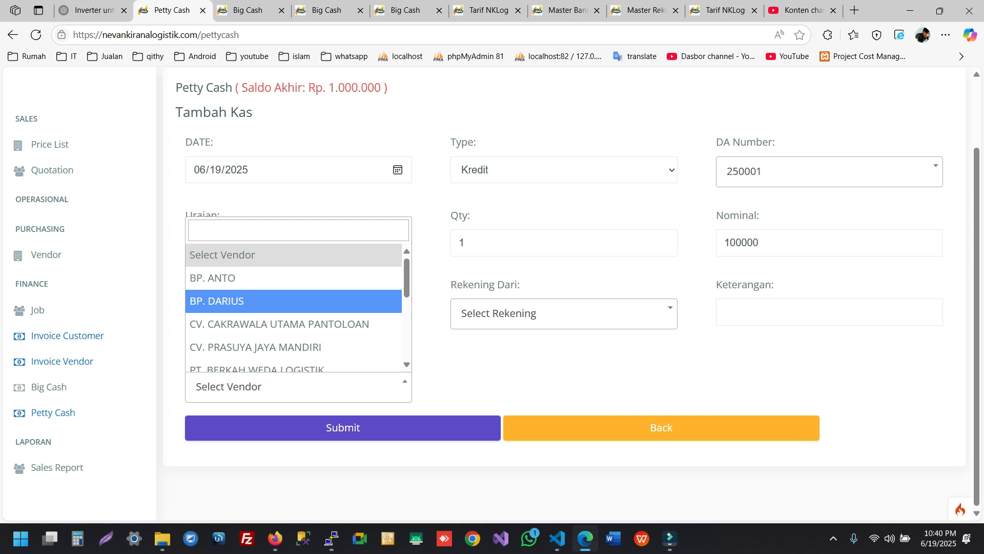
{"action": "key", "text": "Return"}
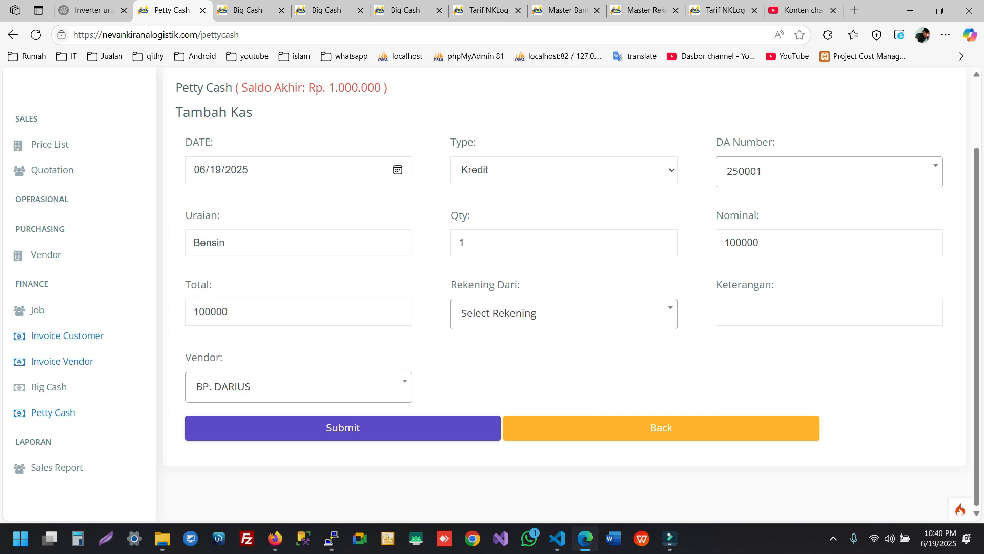
Check the source account field, switch the petty cash entry's type to Debet, and return it to Kredit
{"action": "scroll", "coordinate": [564, 293], "scroll_direction": "up", "scroll_amount": 1}
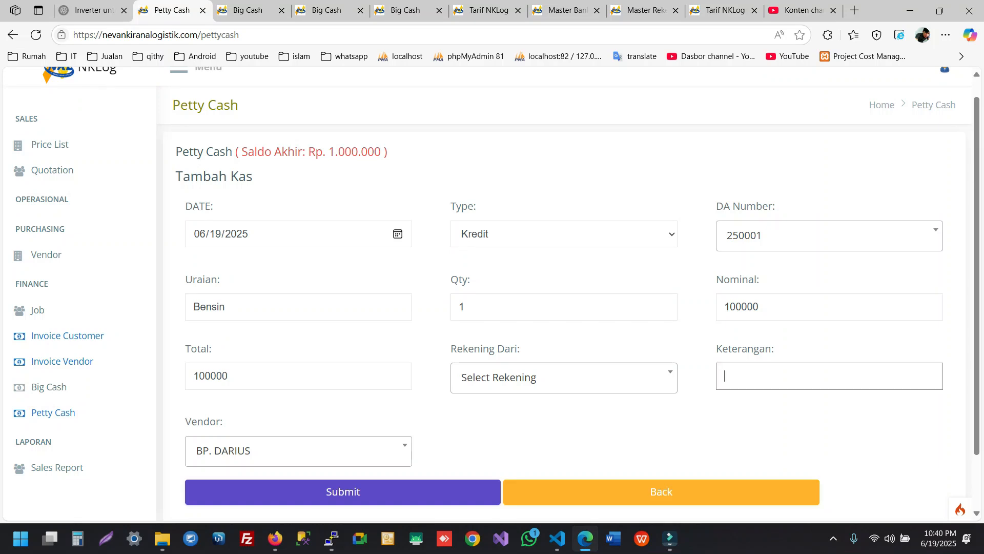
{"action": "left_click", "coordinate": [564, 378]}
{"action": "left_click", "coordinate": [564, 377]}
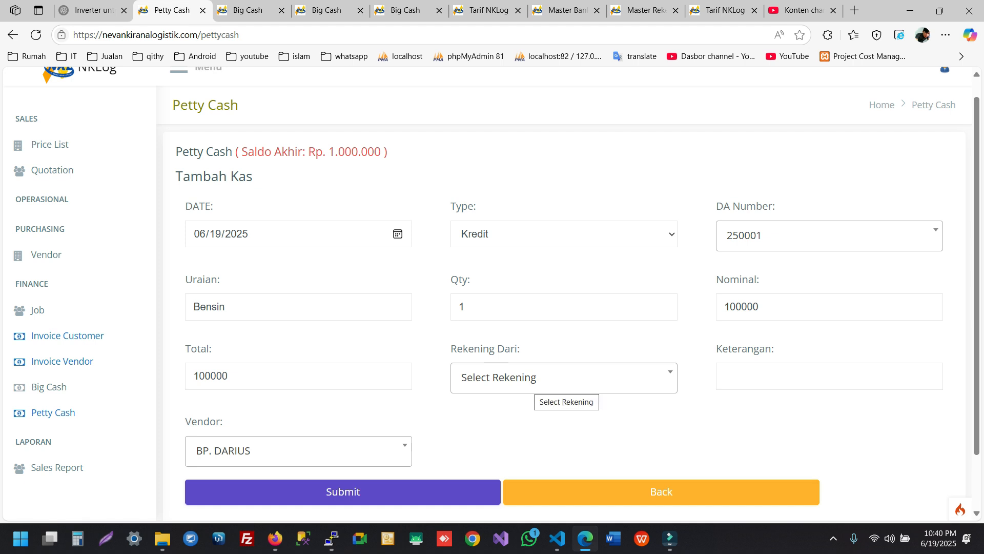
{"action": "left_click", "coordinate": [564, 234]}
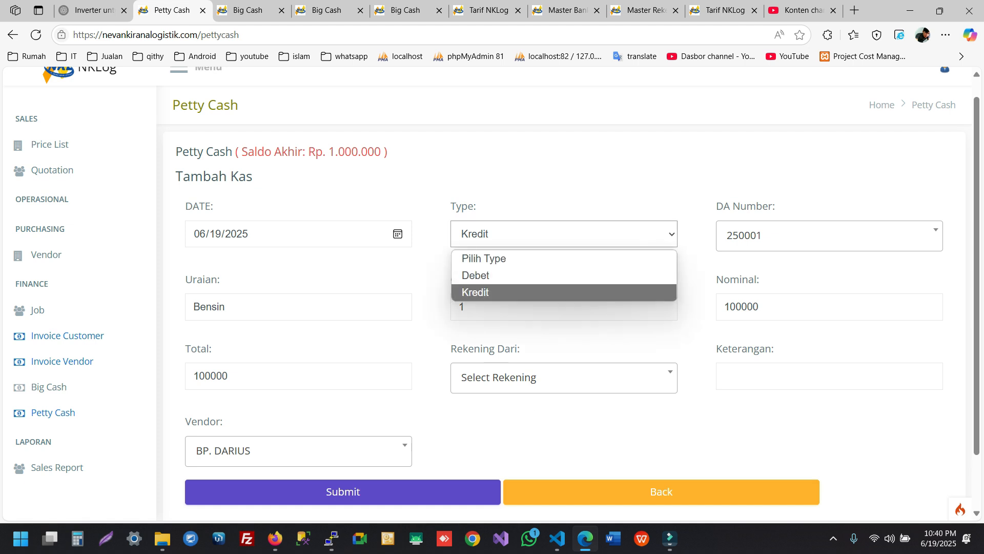
{"action": "left_click", "coordinate": [564, 274]}
{"action": "left_click", "coordinate": [564, 243]}
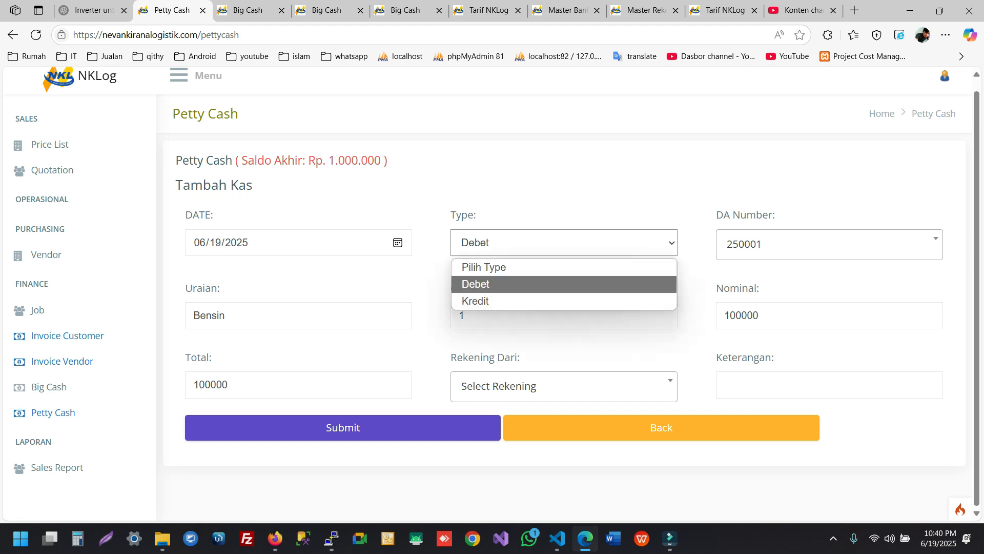
{"action": "left_click", "coordinate": [564, 301]}
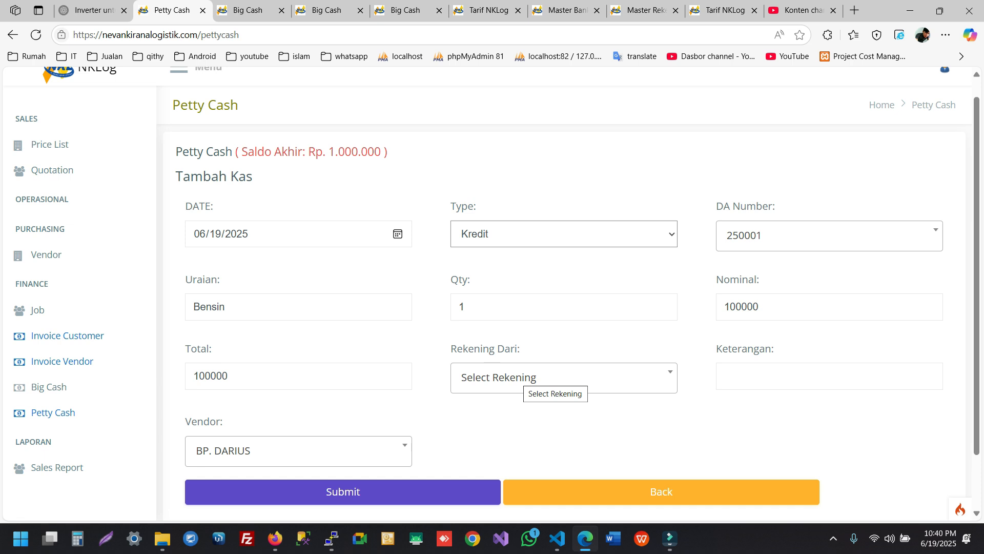
Try type Debet for the fuel entry and browse the source accounts, leaving Rekening Dari unselected
{"action": "left_click", "coordinate": [564, 233]}
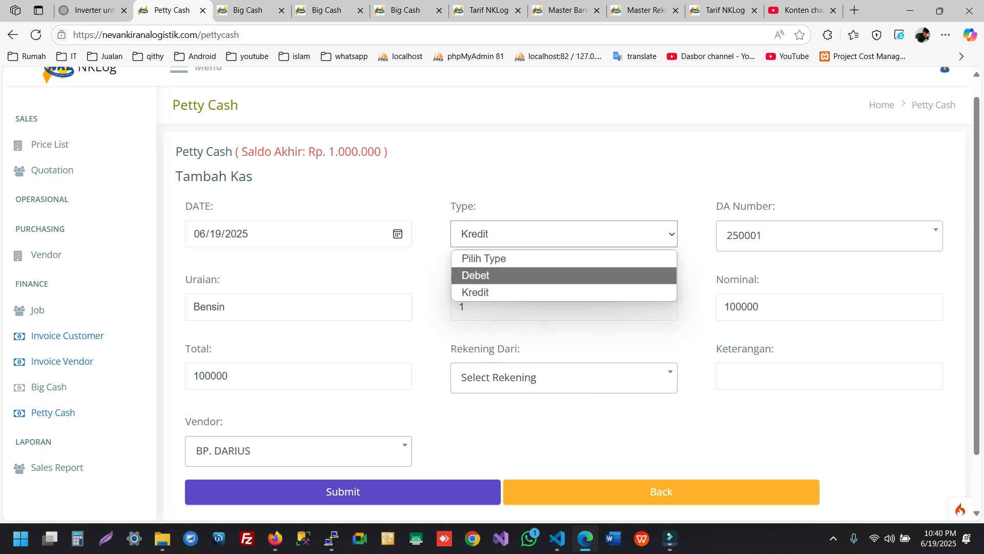
{"action": "left_click", "coordinate": [563, 275]}
{"action": "left_click", "coordinate": [563, 385]}
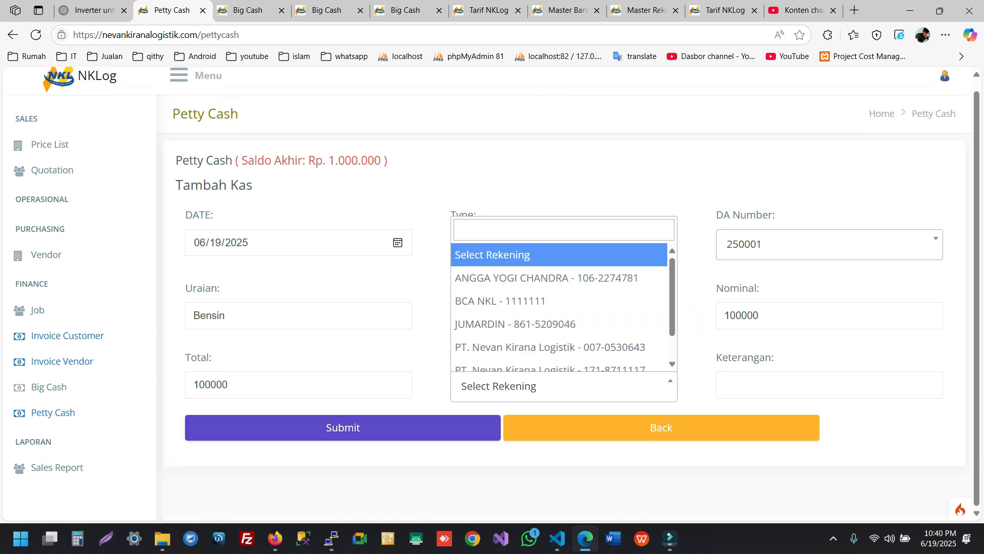
{"action": "key", "text": "Down"}
{"action": "key", "text": "Down"}
{"action": "key", "text": "Down"}
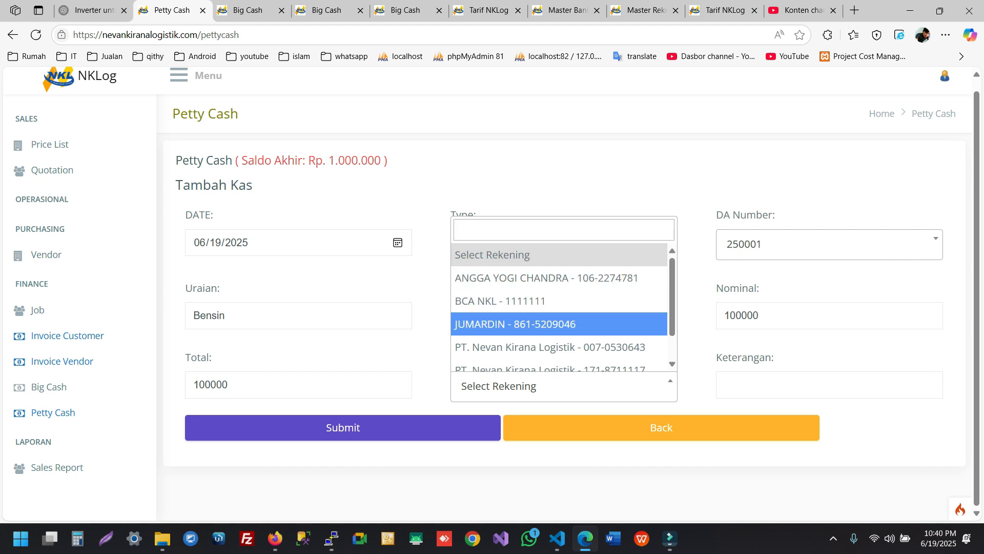
{"action": "left_click", "coordinate": [559, 255]}
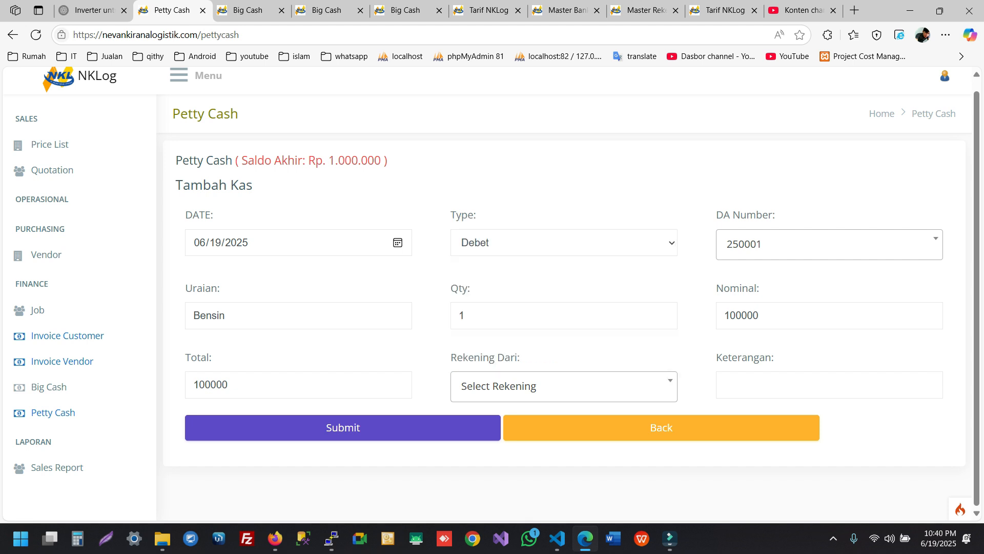
Set the fuel entry's type to Kredit and submit it
{"action": "left_click", "coordinate": [563, 243]}
{"action": "left_click", "coordinate": [564, 300]}
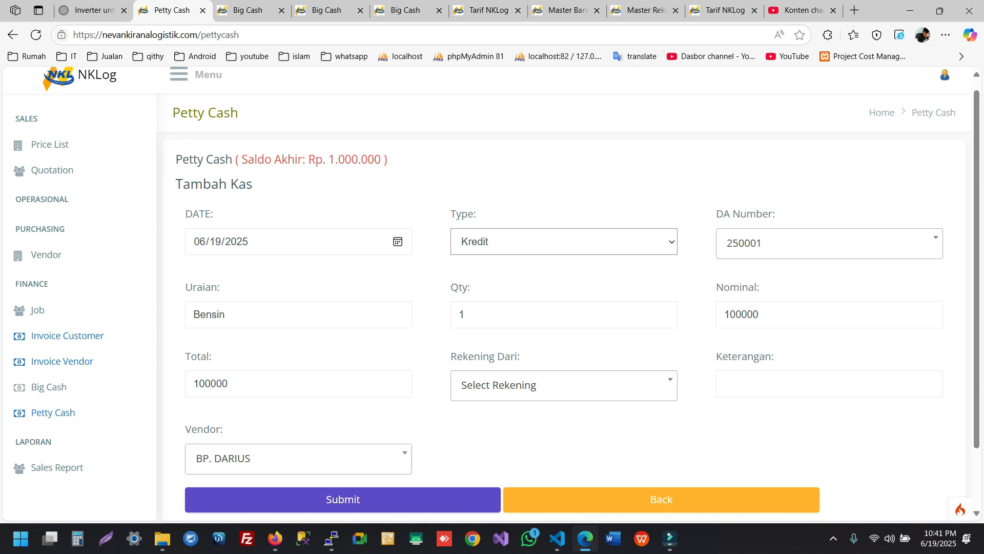
{"action": "scroll", "coordinate": [510, 293], "scroll_direction": "down", "scroll_amount": 2}
{"action": "left_click", "coordinate": [343, 428]}
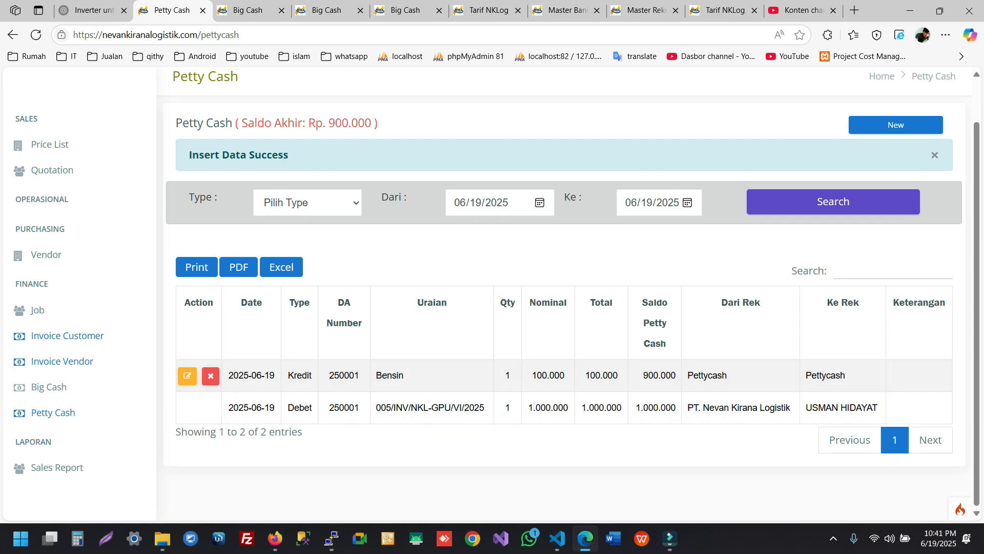
Start a new Petty Cash entry of type Debet with the personal account listed just below BCA NKL as source
{"action": "left_click", "coordinate": [895, 124]}
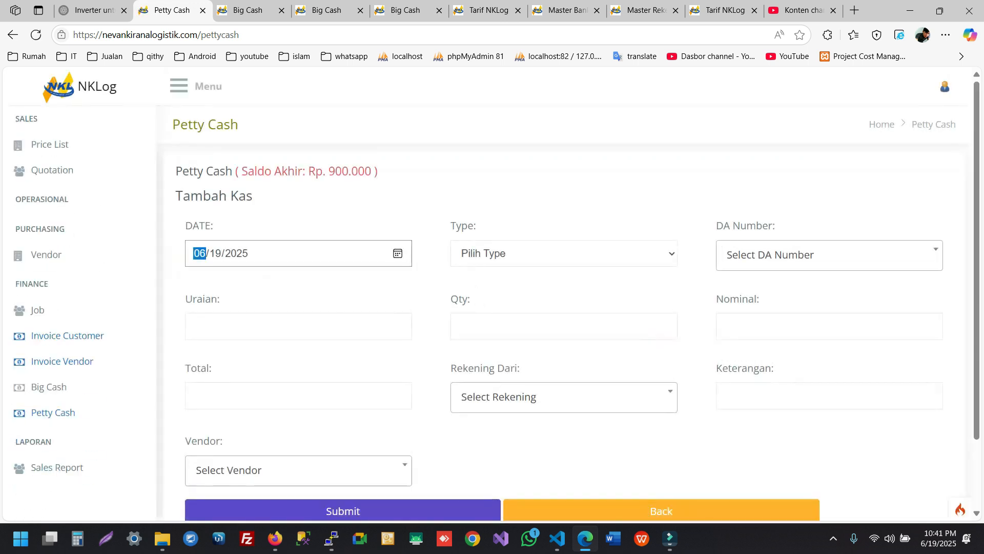
{"action": "left_click", "coordinate": [543, 397]}
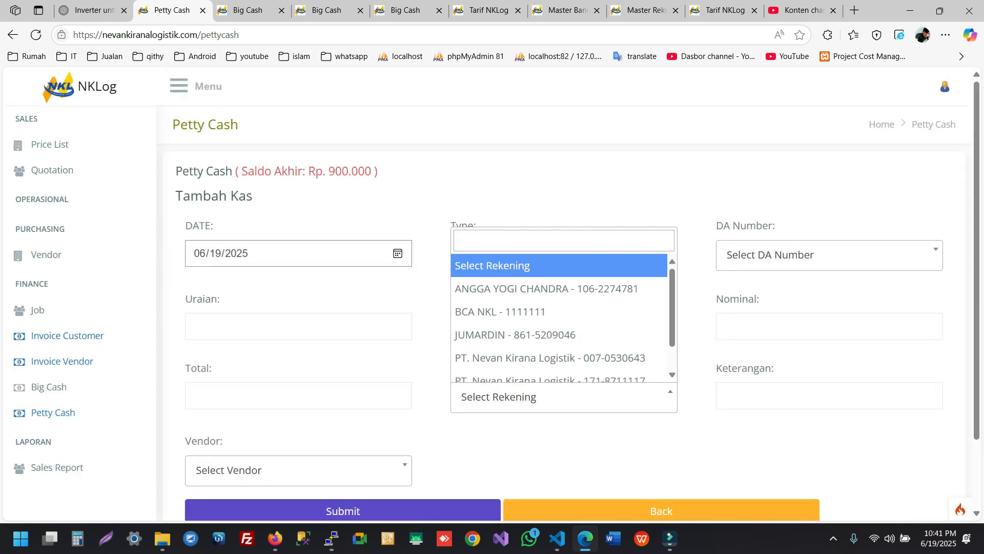
{"action": "left_click", "coordinate": [538, 334]}
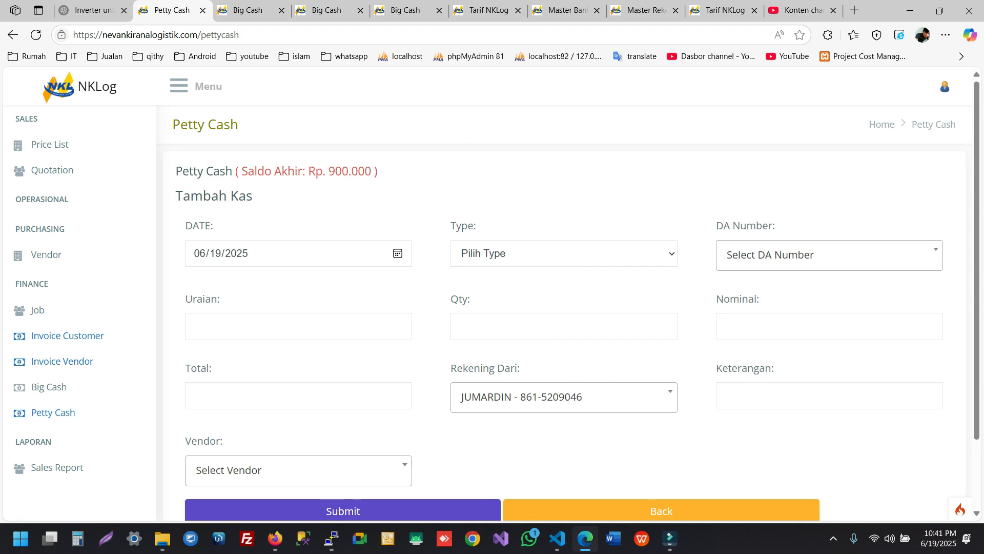
{"action": "left_click", "coordinate": [544, 253]}
{"action": "left_click", "coordinate": [533, 294]}
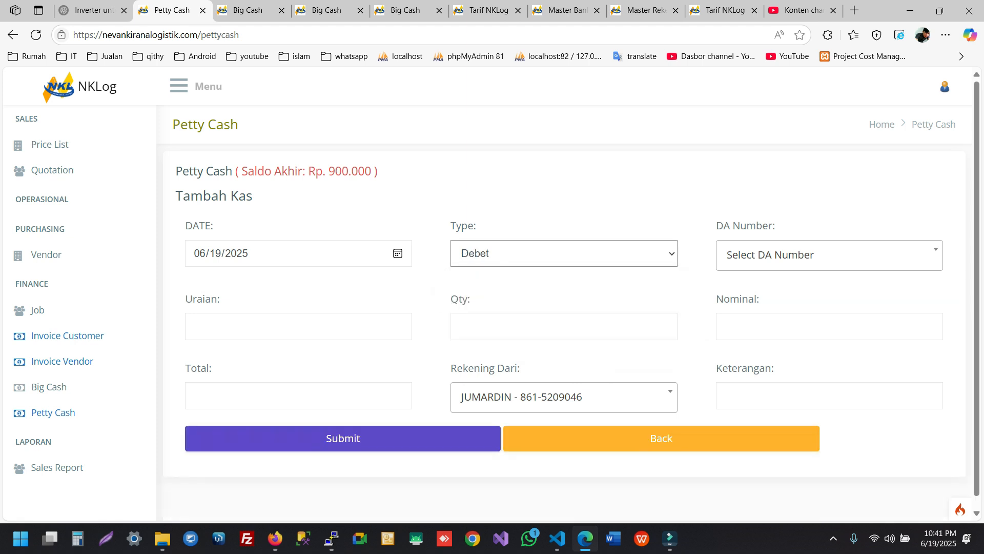
Fill in the Debet entry with Uraian "Modal dari bank", Qty 1 and Nominal 1000000
{"action": "left_click", "coordinate": [299, 327]}
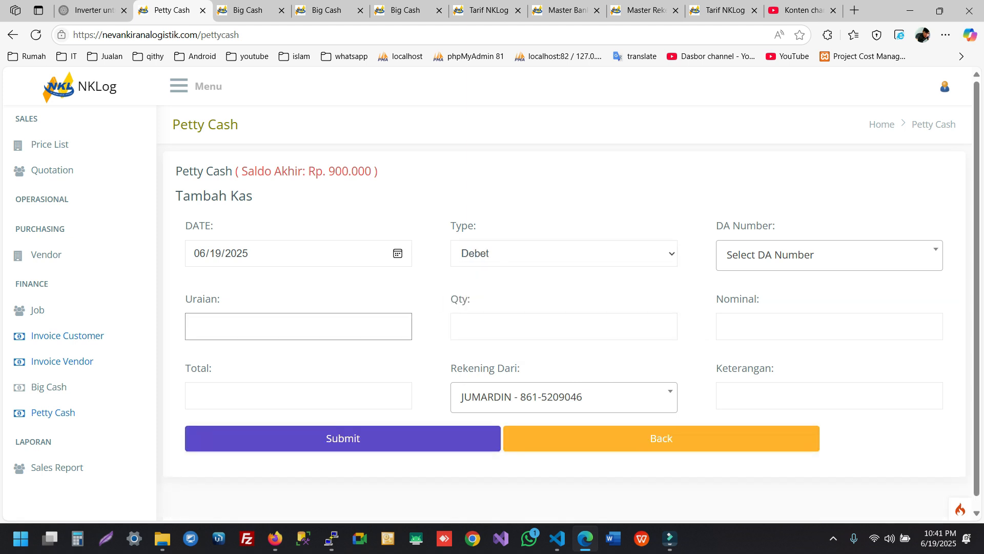
{"action": "type", "text": "Modal dari bank"}
{"action": "key", "text": "Tab"}
{"action": "type", "text": "1"}
{"action": "key", "text": "Tab"}
{"action": "type", "text": "1000000"}
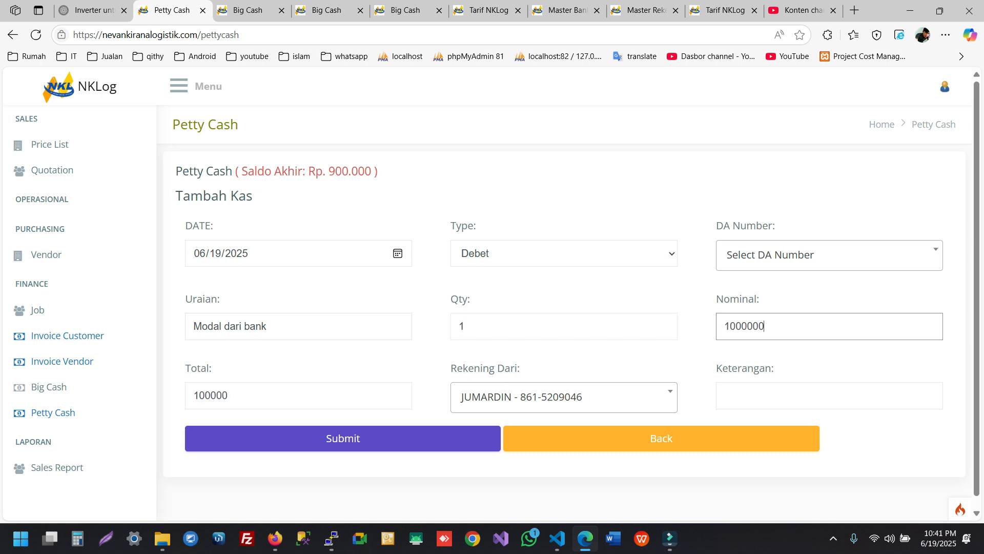
Submit the petty cash Debet entry and check the Petty Cash ending balance (Saldo Akhir)
{"action": "key", "text": "Return"}
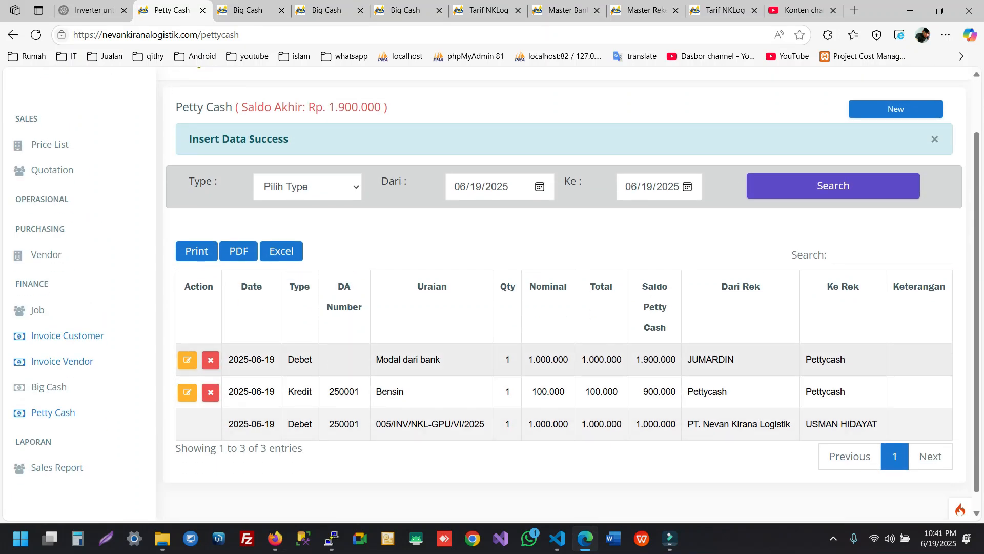
{"action": "scroll", "coordinate": [564, 292], "scroll_direction": "up", "scroll_amount": 2}
{"action": "left_click_drag", "start_coordinate": [257, 171], "coordinate": [389, 171]}
{"action": "left_click", "coordinate": [389, 172]}
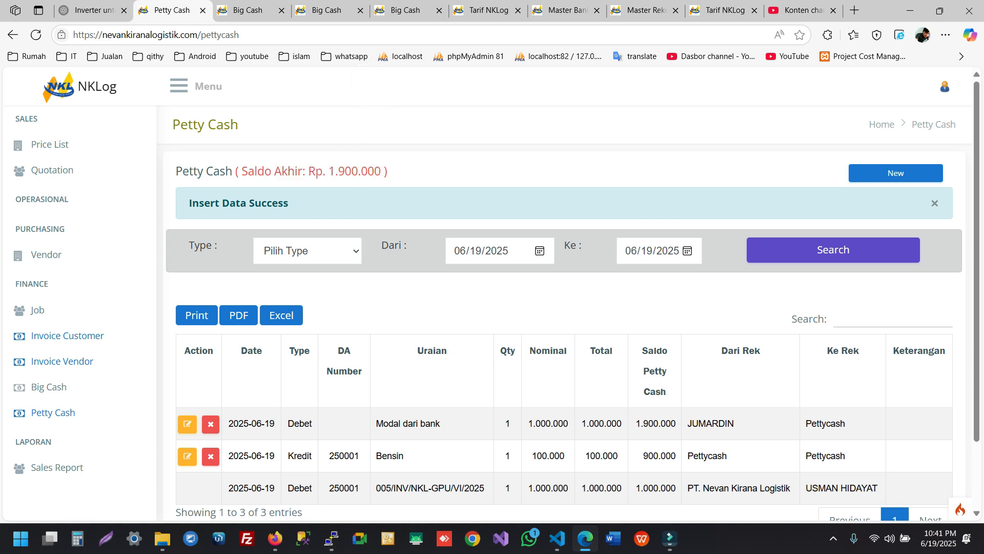
Open the listed vendor invoice for editing and examine the DA Number, Description and unit (Satuan) fields of its item form
{"action": "left_click", "coordinate": [62, 360]}
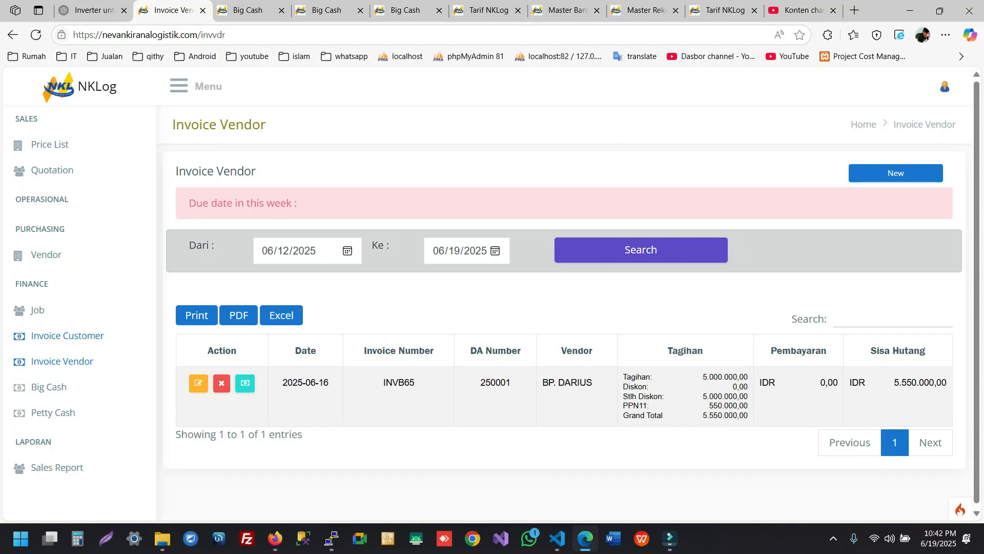
{"action": "left_click", "coordinate": [199, 383]}
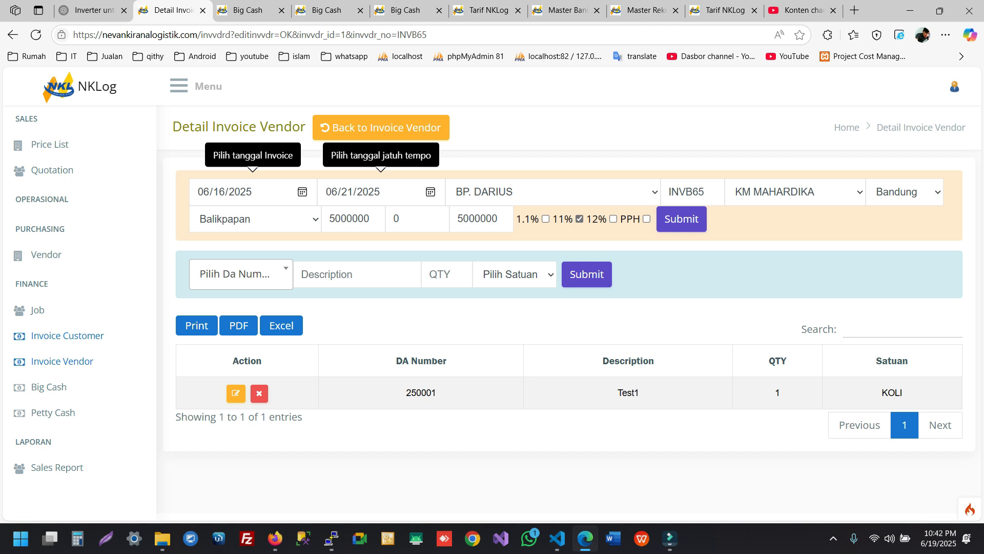
{"action": "left_click", "coordinate": [241, 275]}
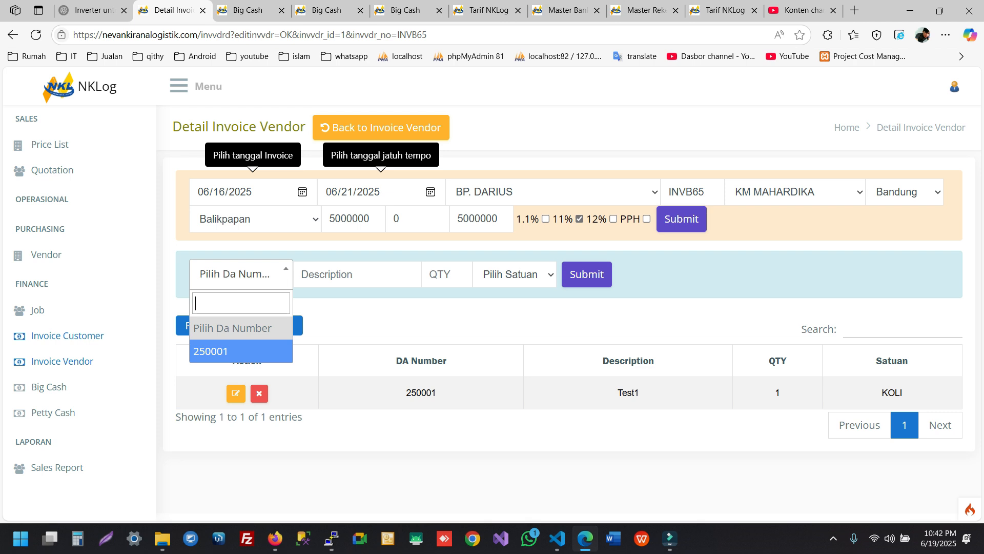
{"action": "left_click", "coordinate": [241, 328]}
{"action": "left_click", "coordinate": [354, 274]}
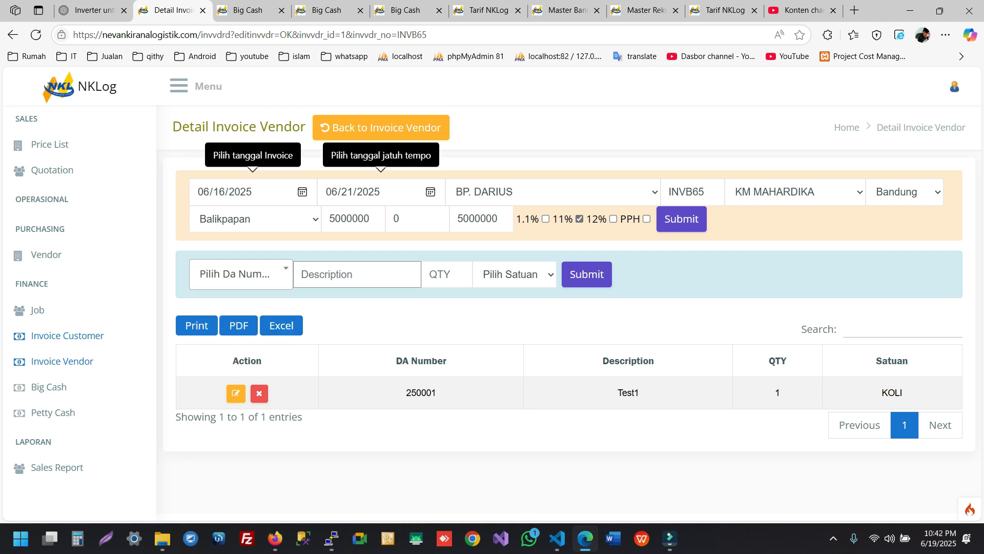
{"action": "left_click", "coordinate": [514, 274]}
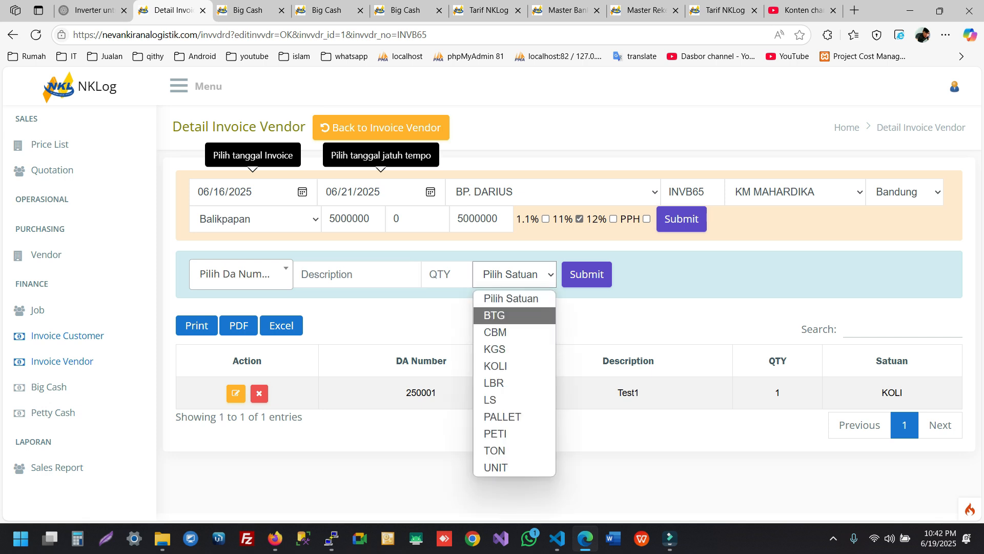
{"action": "left_click", "coordinate": [512, 298]}
{"action": "left_click", "coordinate": [513, 323]}
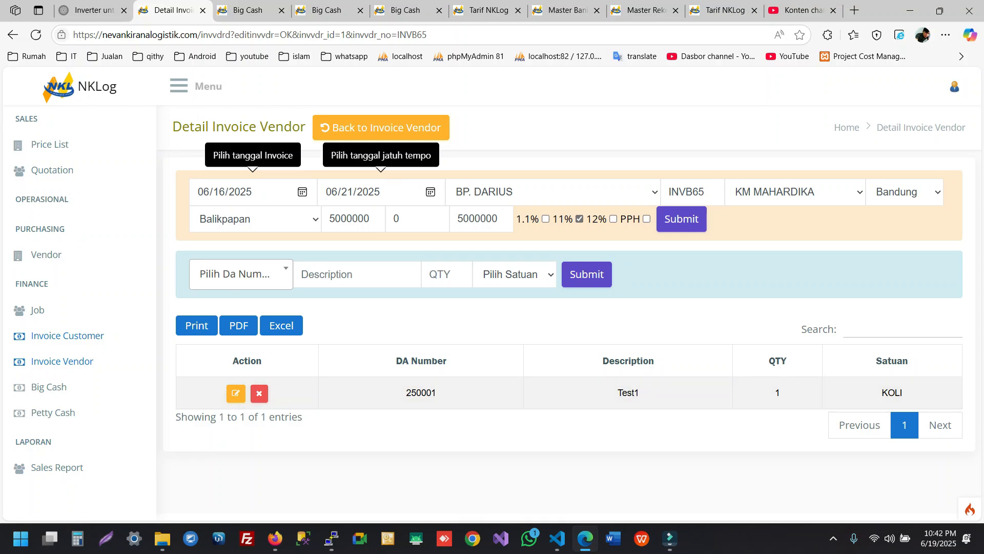
Inspect the invoice date, vendor and invoice number fields in the vendor invoice's header form
{"action": "left_click", "coordinate": [219, 192]}
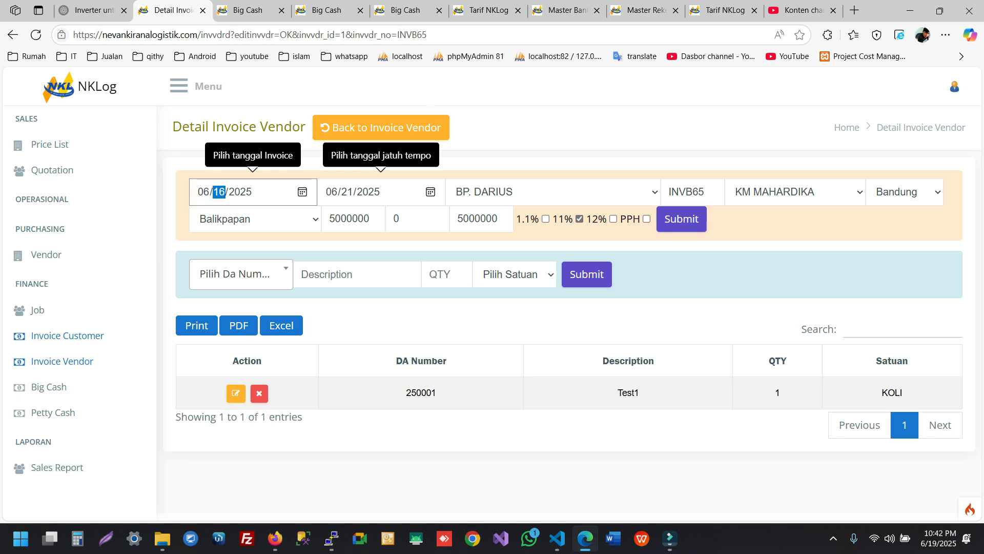
{"action": "left_click", "coordinate": [303, 192]}
{"action": "left_click", "coordinate": [553, 192]}
{"action": "left_click", "coordinate": [553, 191]}
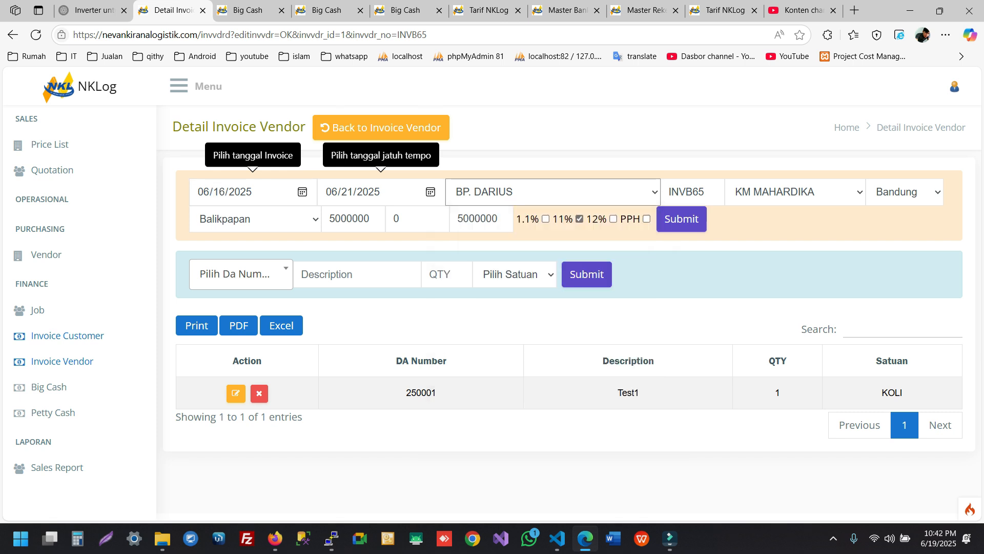
{"action": "left_click", "coordinate": [579, 245]}
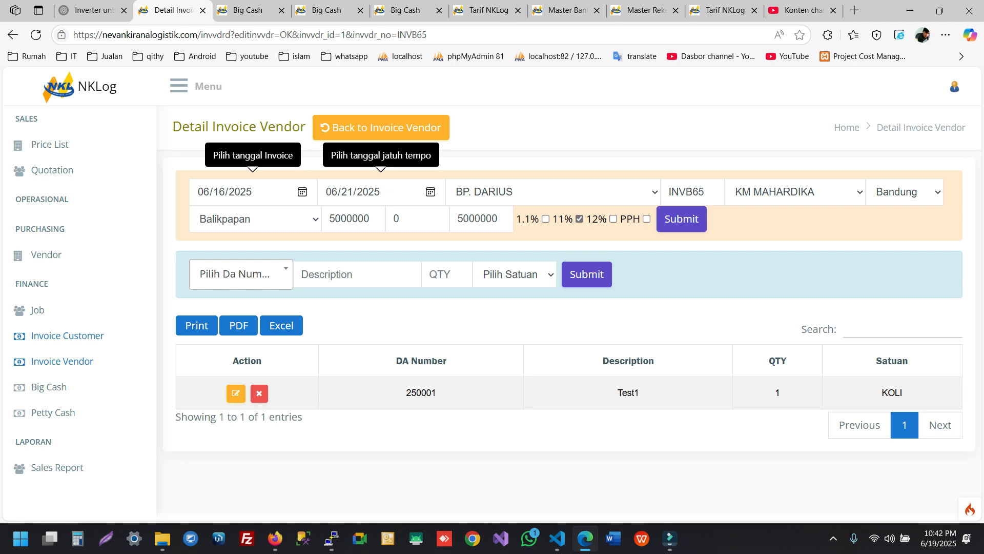
{"action": "left_click", "coordinate": [604, 193]}
{"action": "left_click", "coordinate": [605, 193]}
{"action": "key", "text": "Tab"}
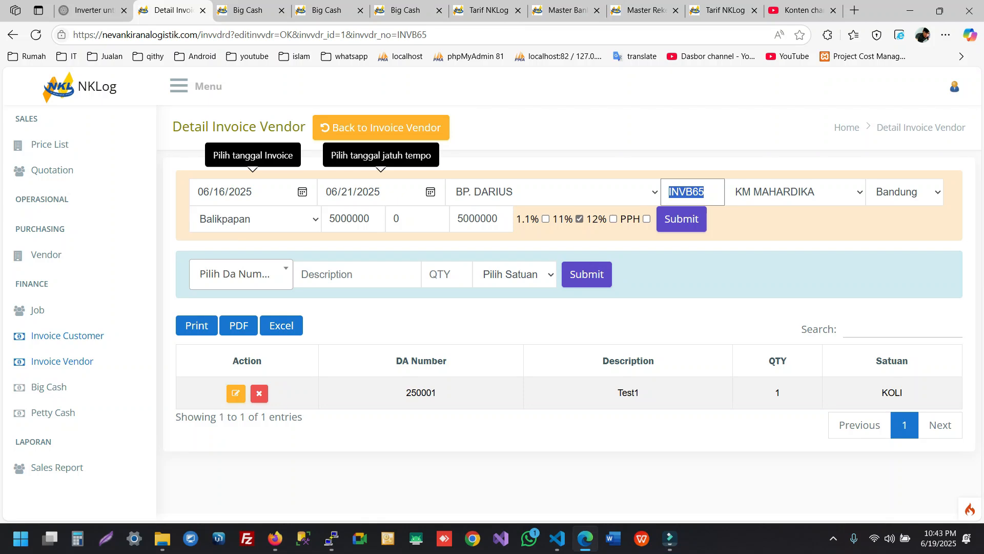
Check the vessel, Bandung city, amount and discount fields of the vendor invoice, and return to the Invoice Vendor list
{"action": "left_click", "coordinate": [800, 192]}
{"action": "left_click", "coordinate": [799, 192]}
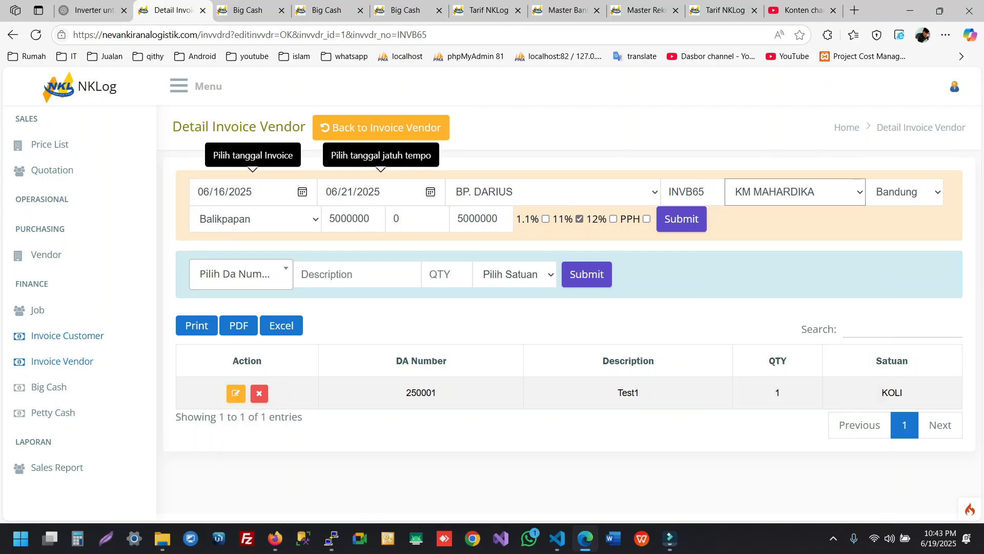
{"action": "left_click", "coordinate": [799, 193]}
{"action": "left_click", "coordinate": [799, 192]}
{"action": "left_click", "coordinate": [906, 192]}
{"action": "left_click", "coordinate": [906, 192]}
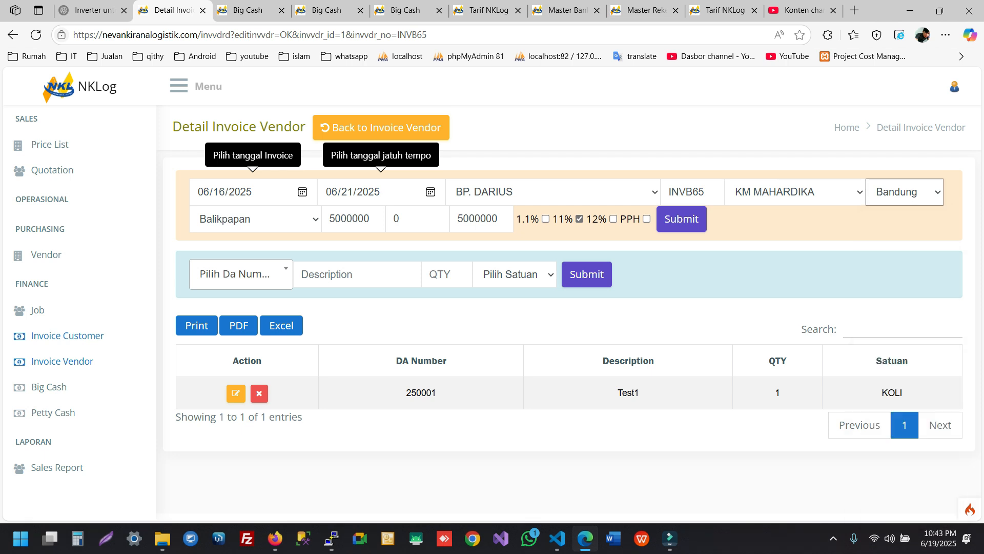
{"action": "double_click", "coordinate": [349, 218]}
{"action": "left_click", "coordinate": [416, 219]}
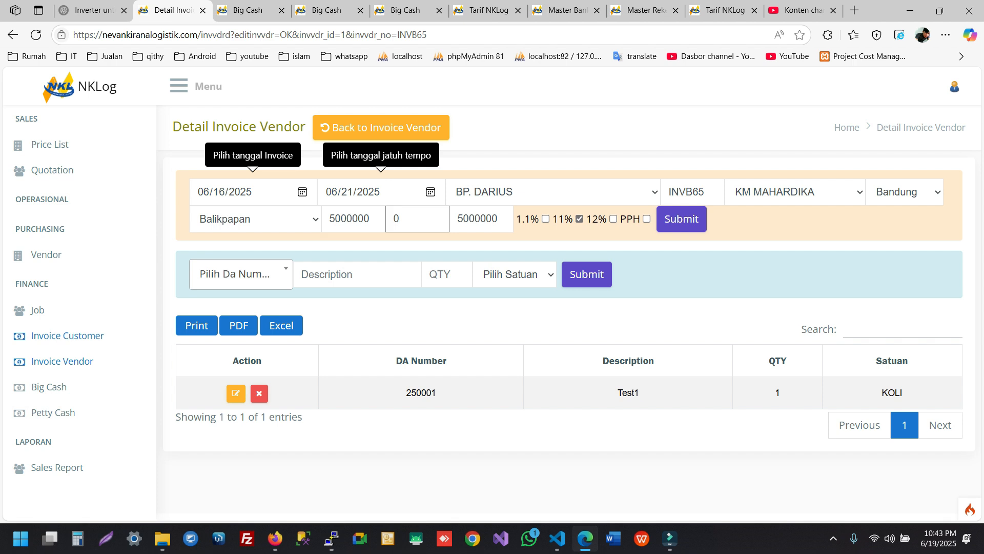
{"action": "left_click", "coordinate": [481, 219]}
{"action": "left_click", "coordinate": [381, 127]}
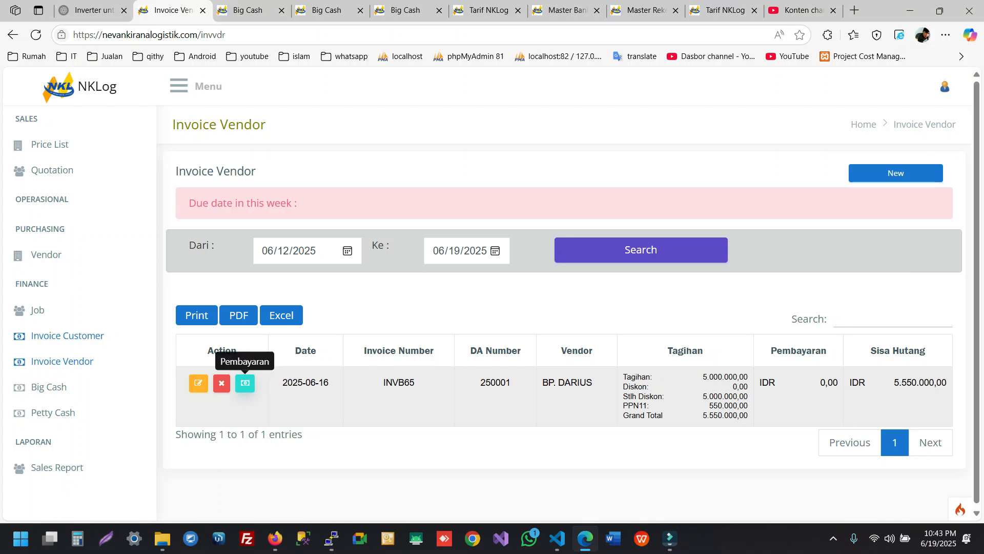
Start a payment (Pembayaran) for the vendor invoice dated 06/19/2025, with Nominal 500000 and payment method Transfer Bank
{"action": "left_click", "coordinate": [245, 383]}
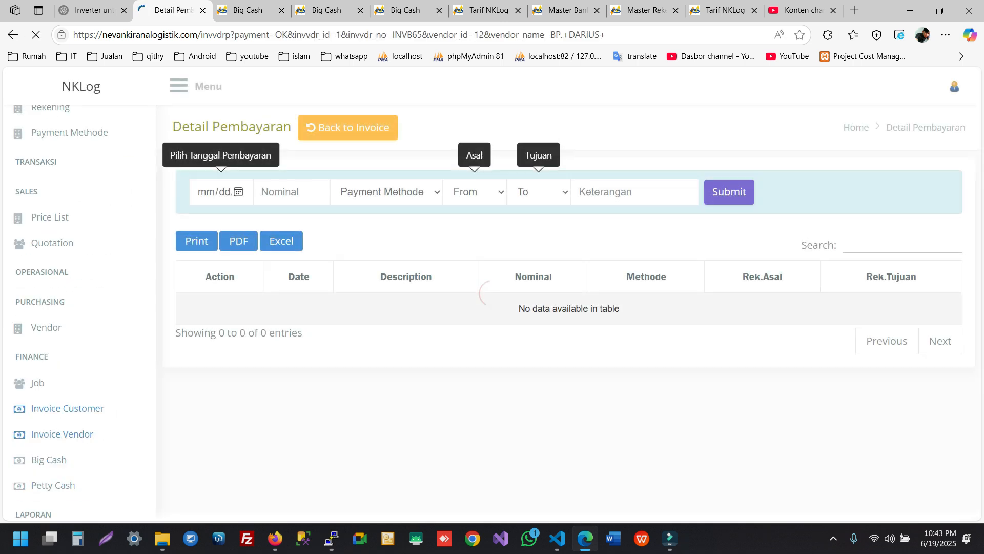
{"action": "left_click", "coordinate": [238, 191]}
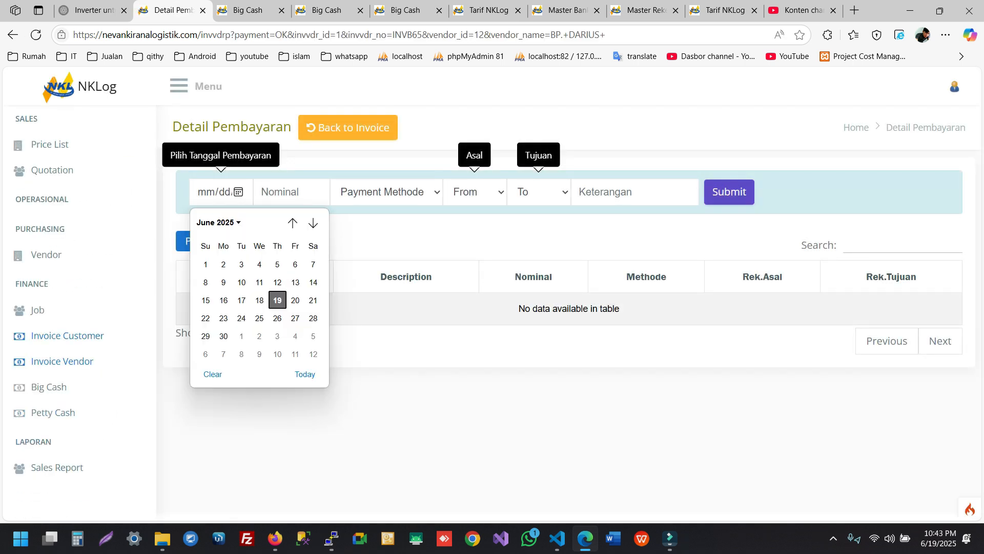
{"action": "left_click", "coordinate": [278, 300]}
{"action": "left_click", "coordinate": [290, 192]}
{"action": "type", "text": "500000"}
{"action": "left_click", "coordinate": [384, 192]}
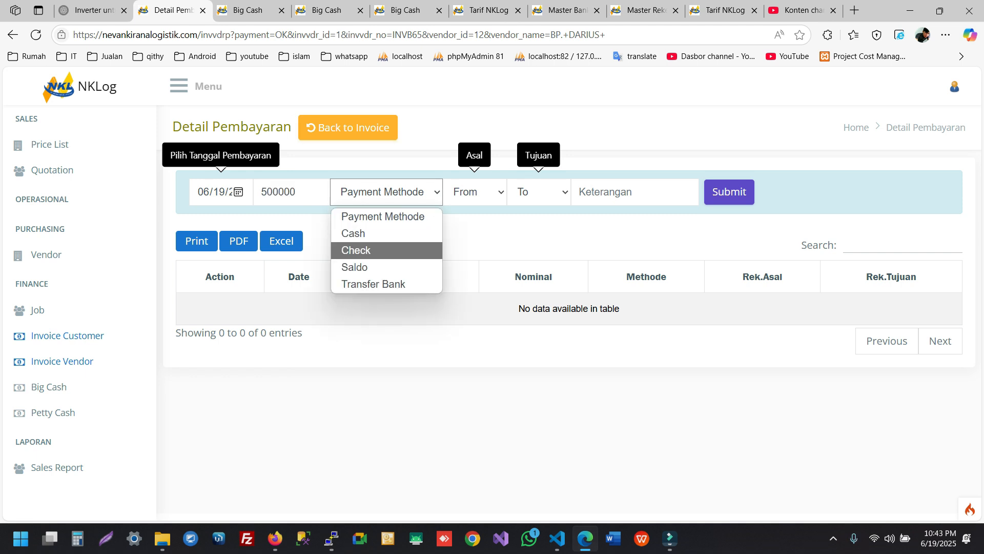
{"action": "left_click", "coordinate": [374, 285]}
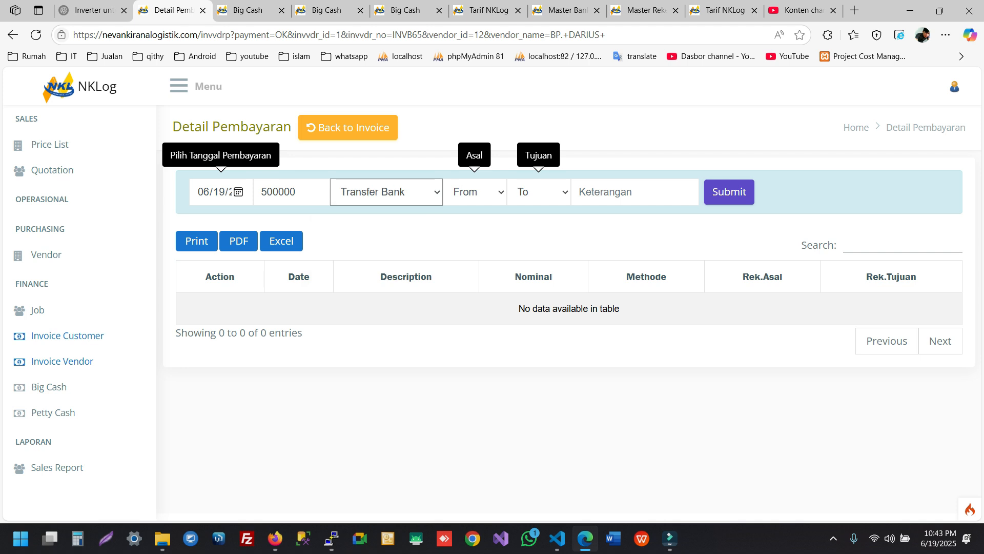
Try the company account, Pettycash and a personal account in turn as the vendor payment's source (Asal)
{"action": "left_click", "coordinate": [474, 192]}
{"action": "left_click", "coordinate": [487, 250]}
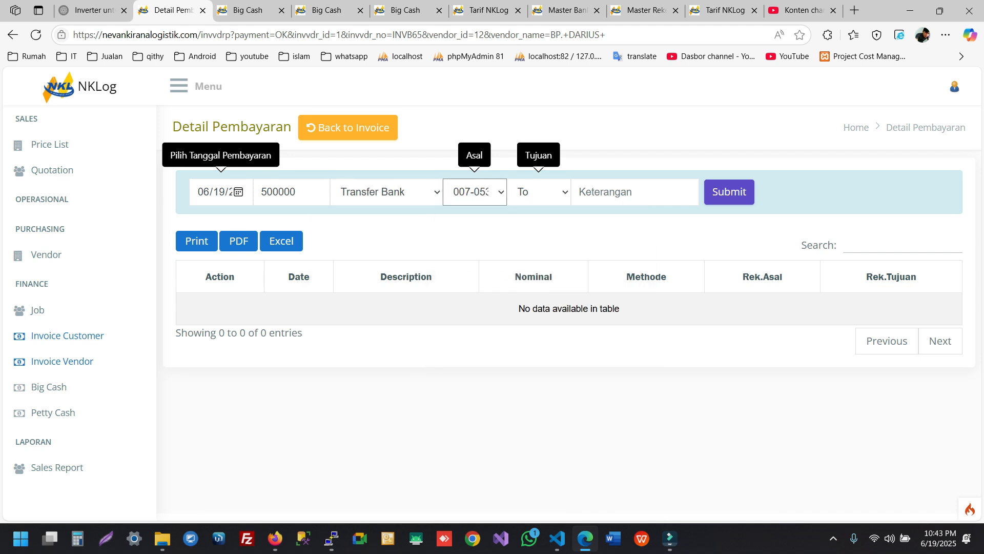
{"action": "left_click", "coordinate": [475, 192]}
{"action": "left_click", "coordinate": [477, 233]}
{"action": "left_click", "coordinate": [475, 191]}
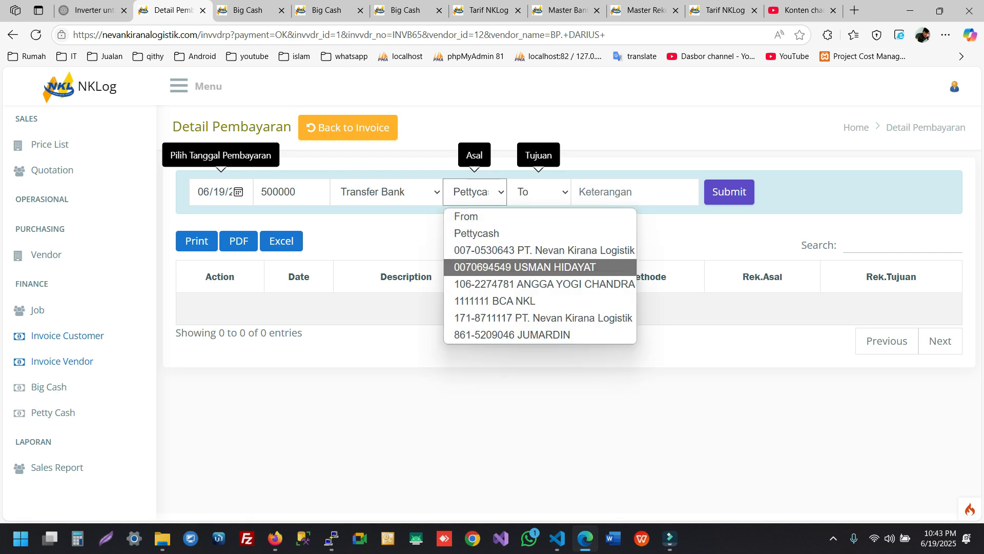
{"action": "left_click", "coordinate": [525, 267]}
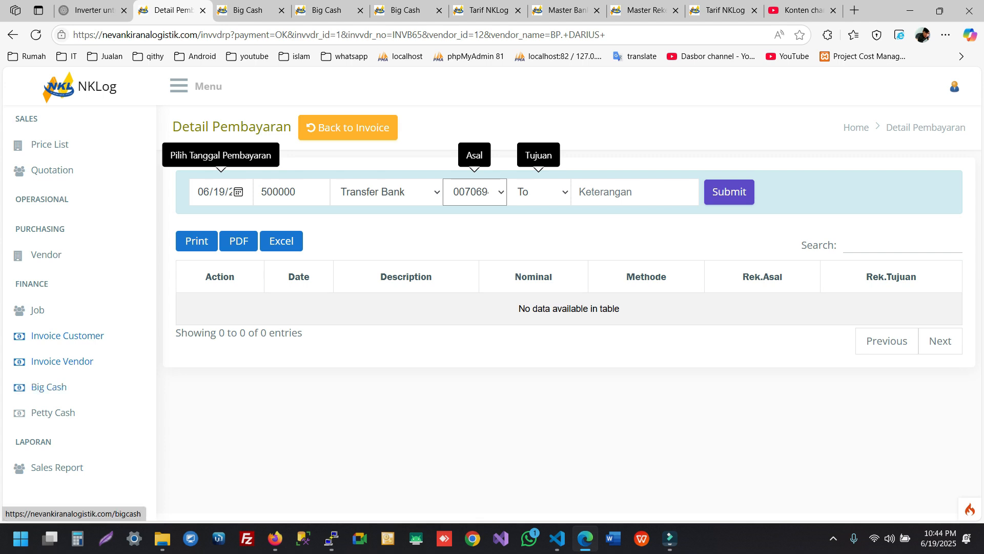
{"action": "left_click", "coordinate": [474, 191]}
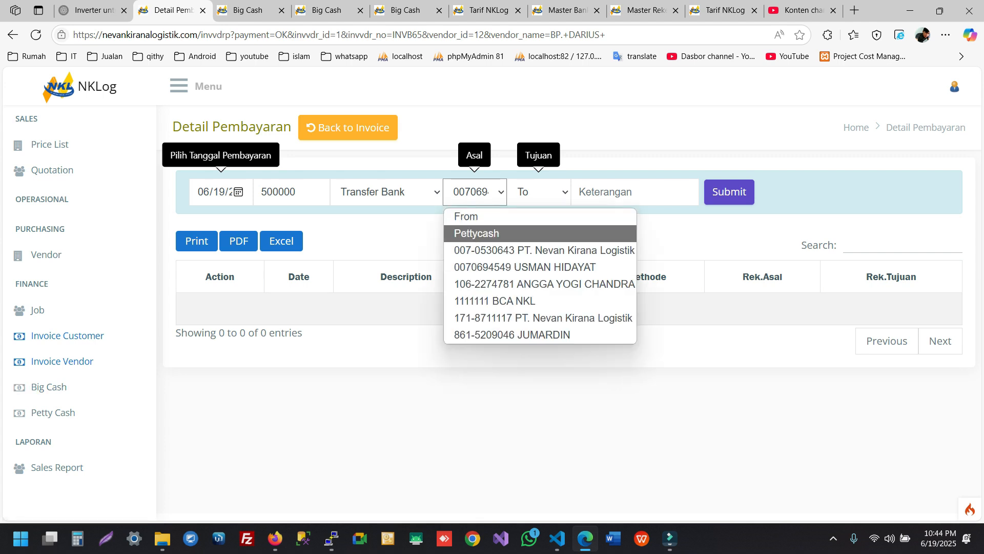
{"action": "left_click", "coordinate": [492, 231]}
Set the payment source to the first PT. Nevan Kirana Logistik account, the destination to the personal account just above BCA NKL, and submit
{"action": "left_click", "coordinate": [474, 192]}
{"action": "left_click", "coordinate": [492, 250]}
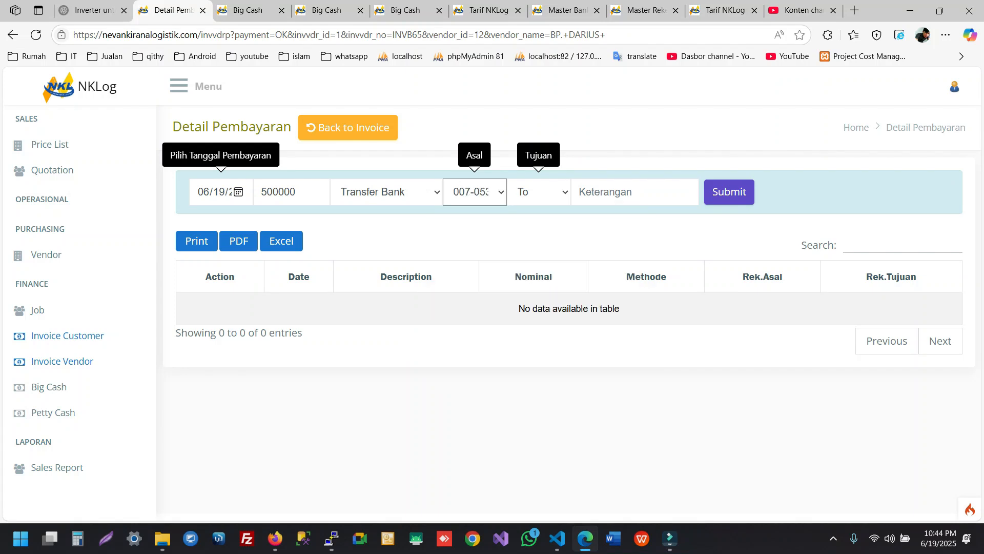
{"action": "left_click", "coordinate": [538, 192]}
{"action": "left_click", "coordinate": [589, 284]}
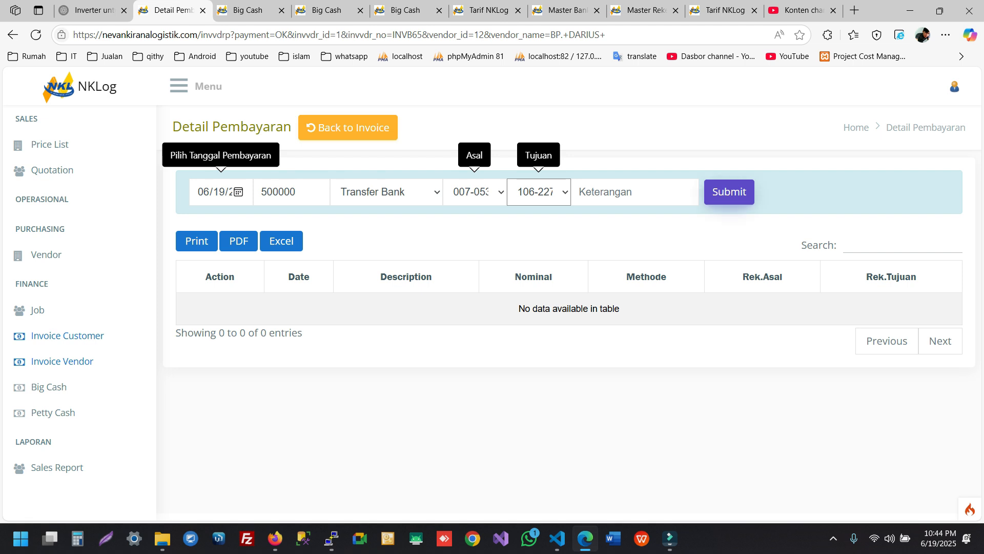
{"action": "left_click", "coordinate": [729, 191]}
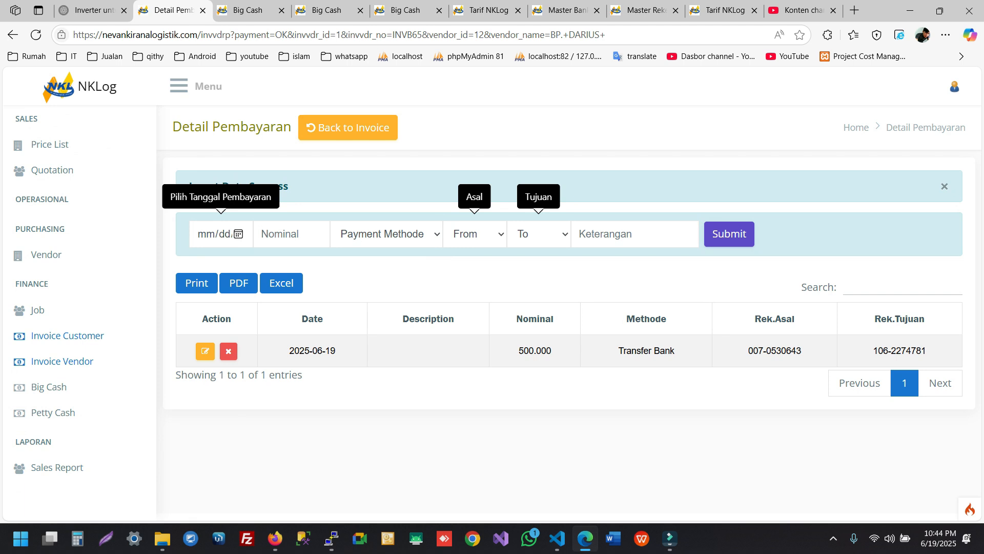
Check the vendor invoice's payment and remaining debt (Sisa Hutang), and compare with the Big Cash ending balance (Saldo Akhir)
{"action": "left_click", "coordinate": [348, 128]}
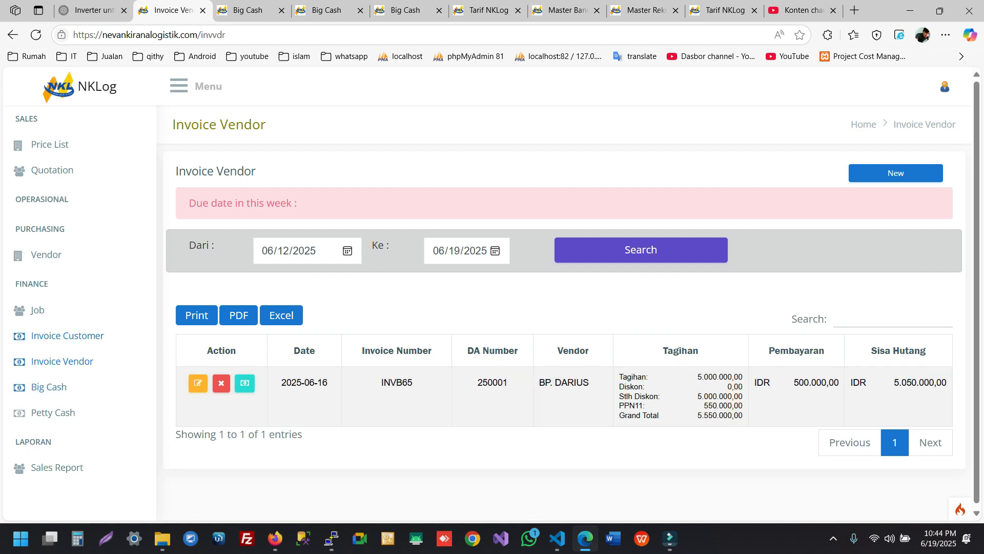
{"action": "left_click", "coordinate": [49, 387]}
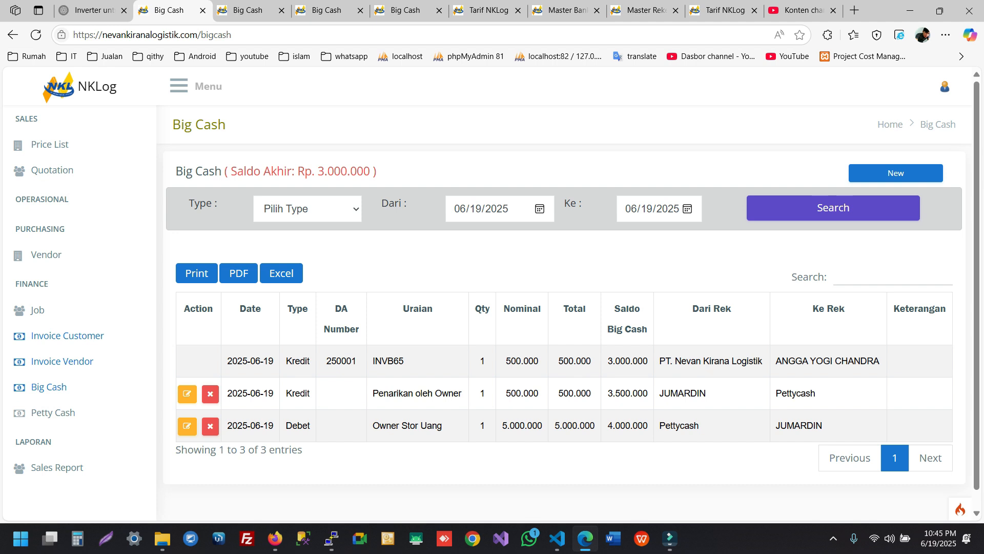
{"action": "left_click_drag", "start_coordinate": [254, 171], "coordinate": [357, 171]}
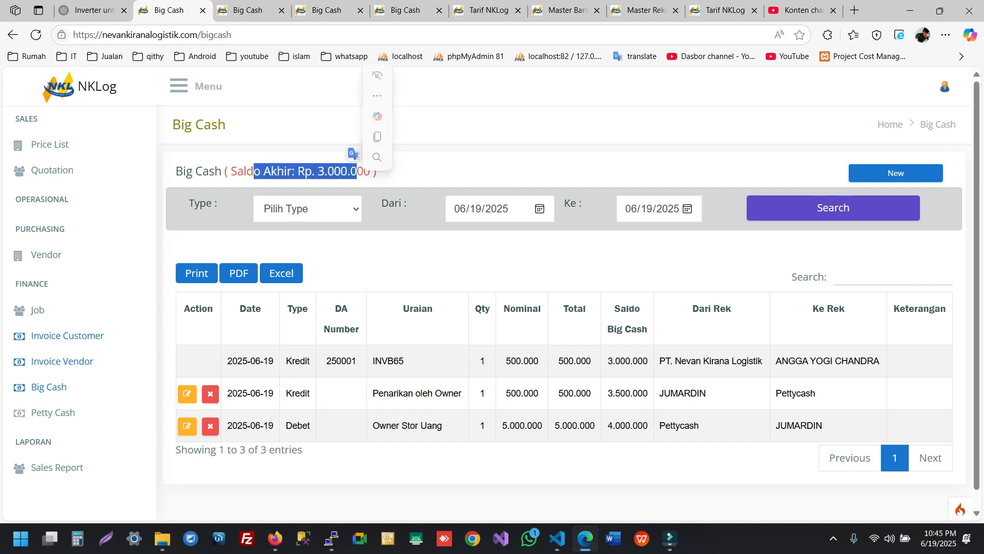
{"action": "left_click", "coordinate": [62, 361]}
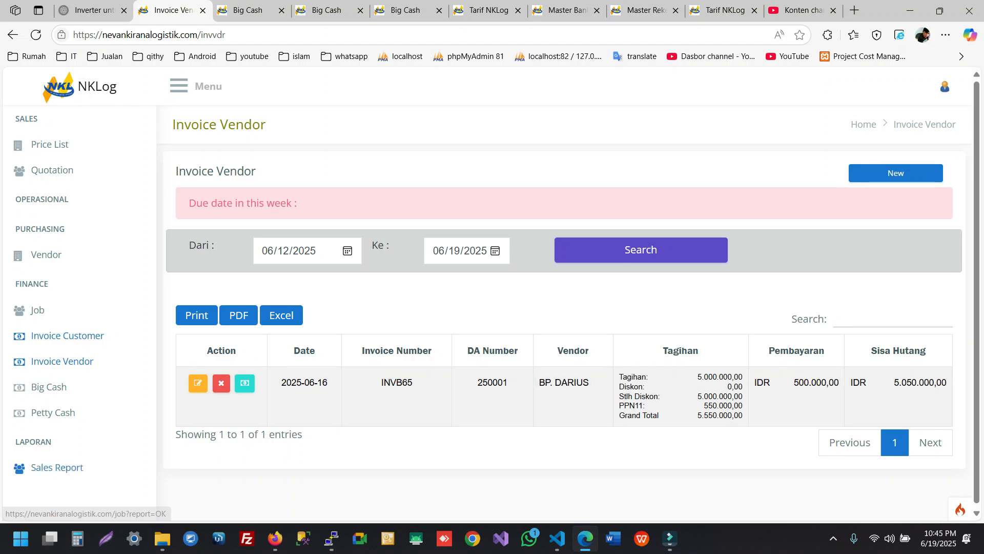
Open the Sales Report and examine its shipment table and start date (Dari) filter
{"action": "left_click", "coordinate": [56, 467]}
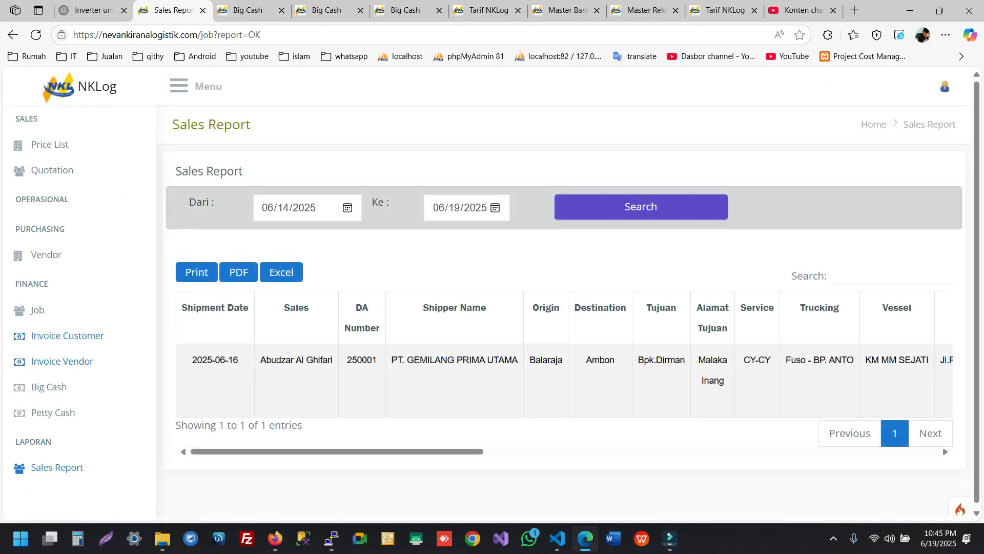
{"action": "mouse_move", "coordinate": [337, 452]}
{"action": "left_mouse_down"}
{"action": "mouse_move", "coordinate": [791, 451]}
{"action": "mouse_move", "coordinate": [335, 451]}
{"action": "left_mouse_up"}
{"action": "left_click", "coordinate": [348, 208]}
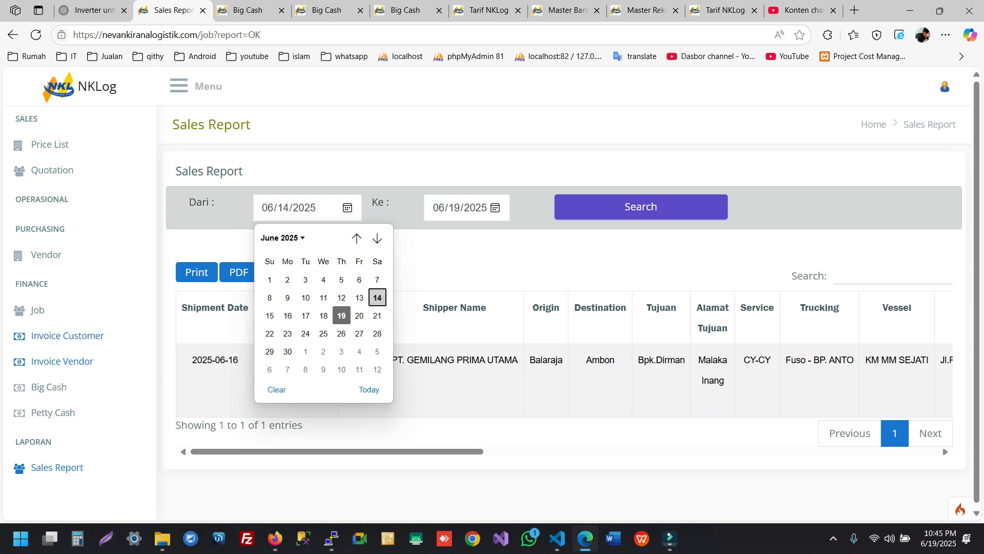
{"action": "left_click", "coordinate": [347, 208]}
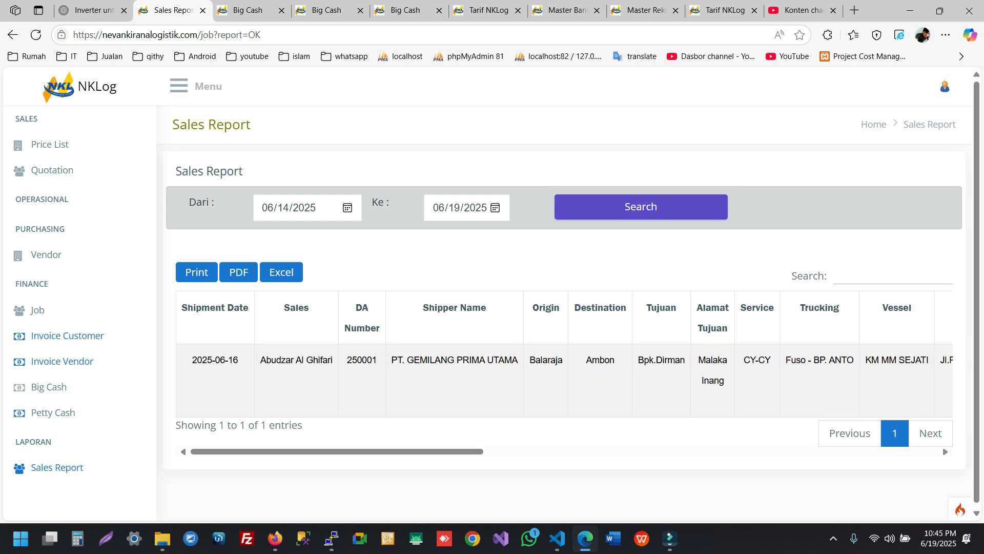